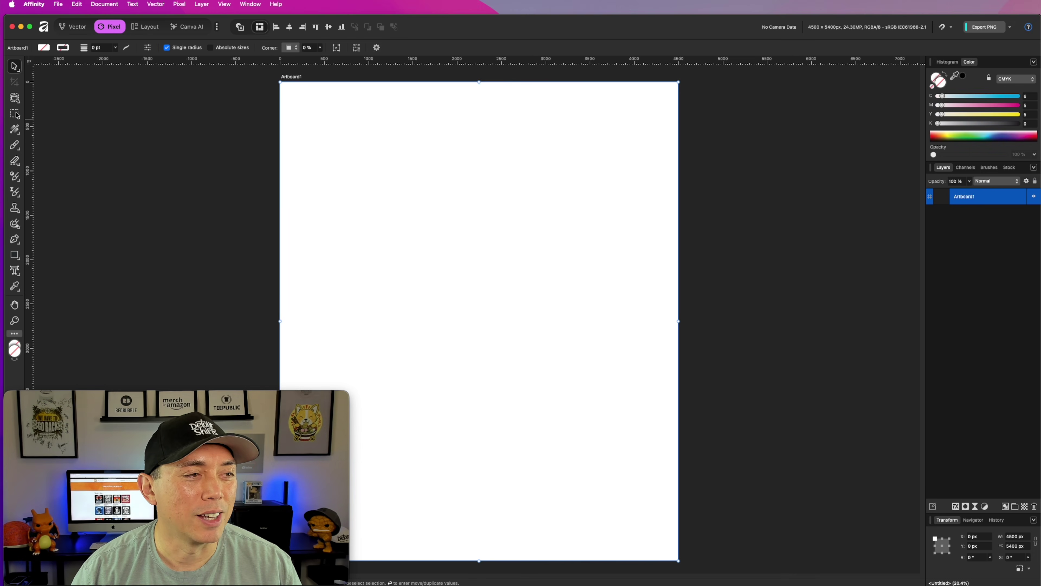
Draw a circle about 685 px in diameter with the Ellipse Tool in the upper middle of the artboard.
click(18, 119)
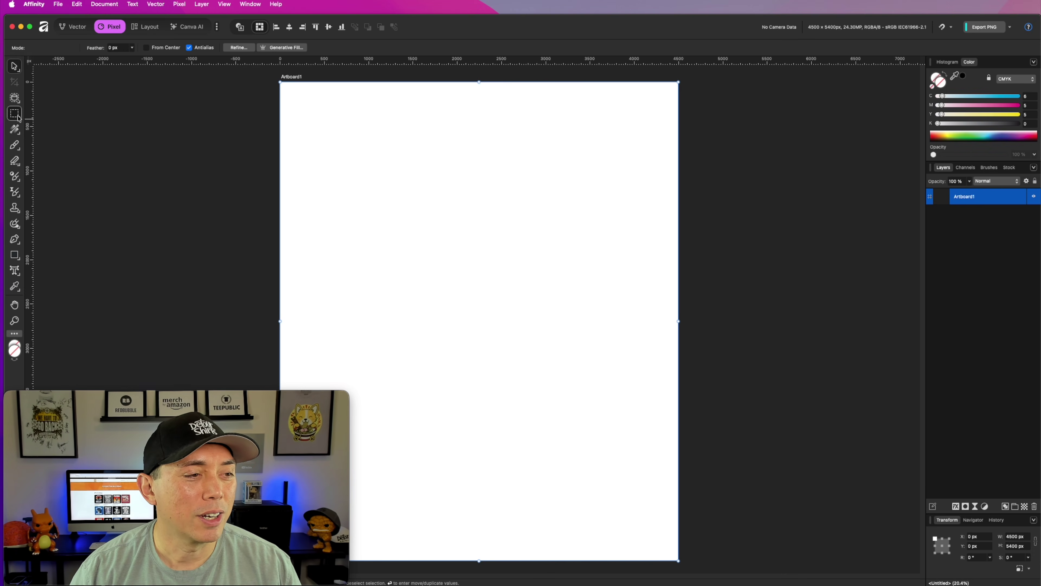
click(18, 259)
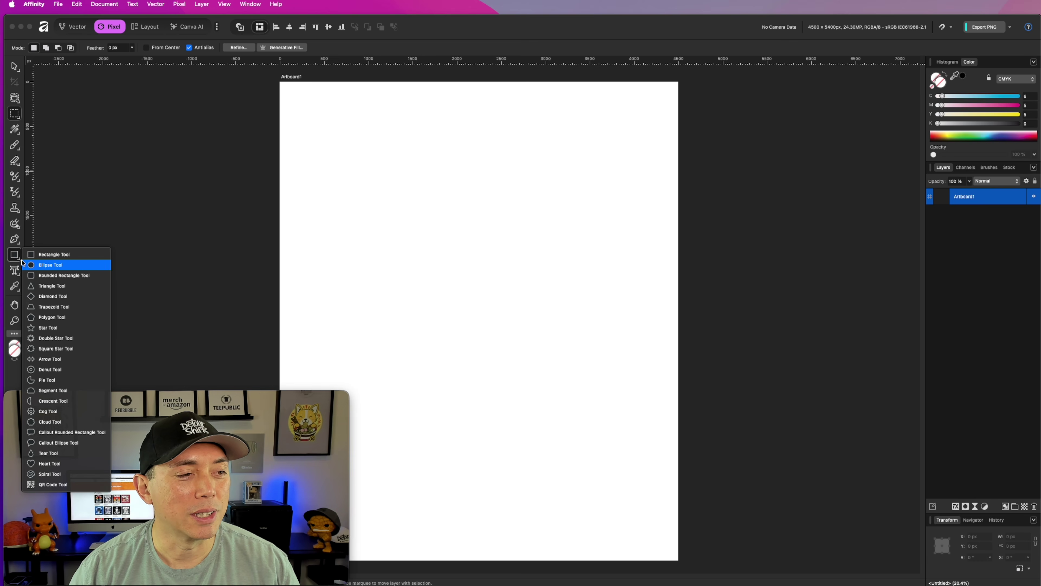
click(40, 266)
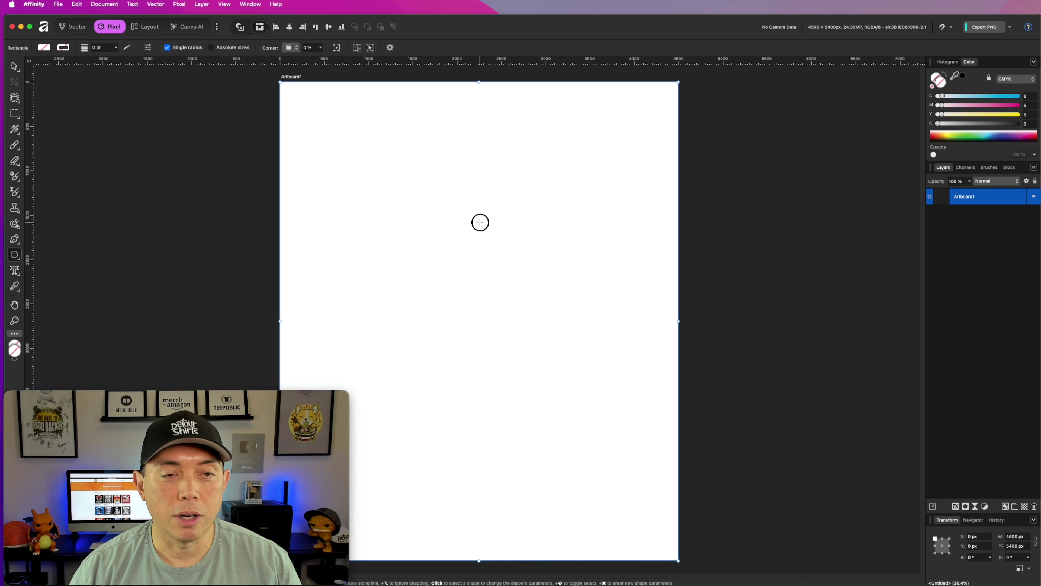
drag(479, 221, 535, 288)
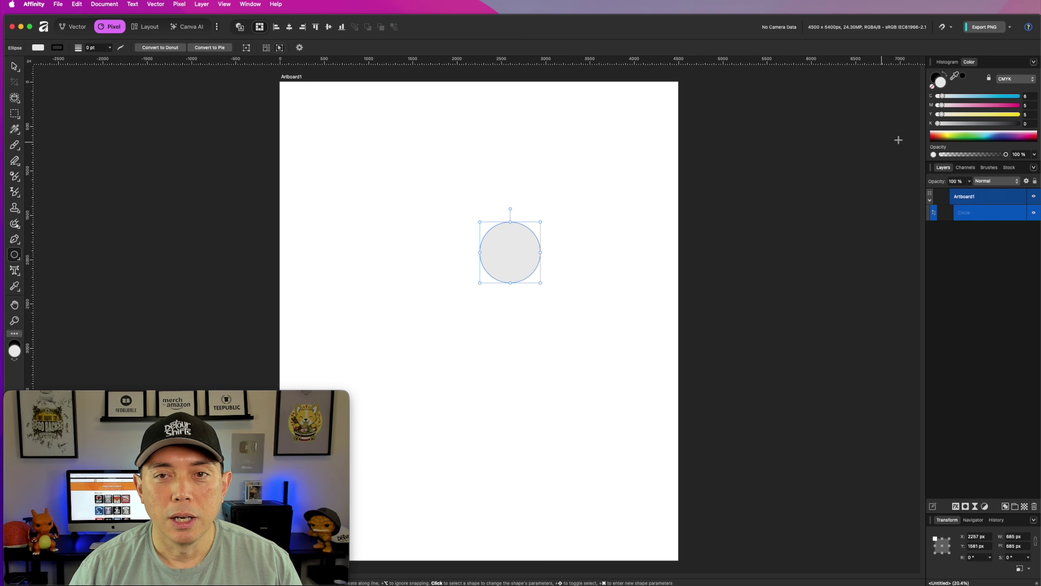
Fill the circle with CMYK red 0, 100, 100, 10 and move it up and left to about X 1700, Y 1094 px.
click(931, 87)
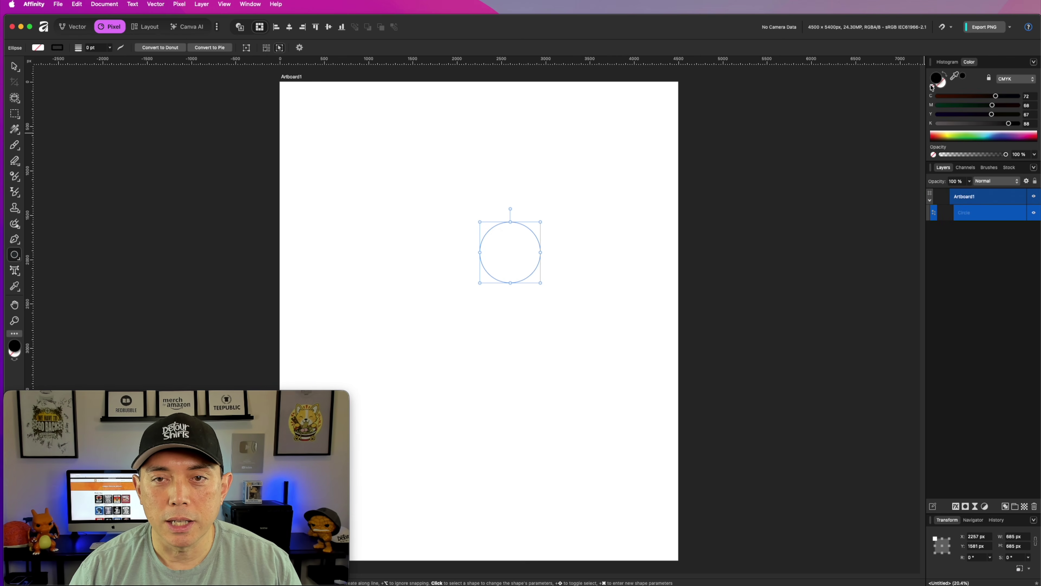
click(992, 105)
drag(991, 114, 937, 123)
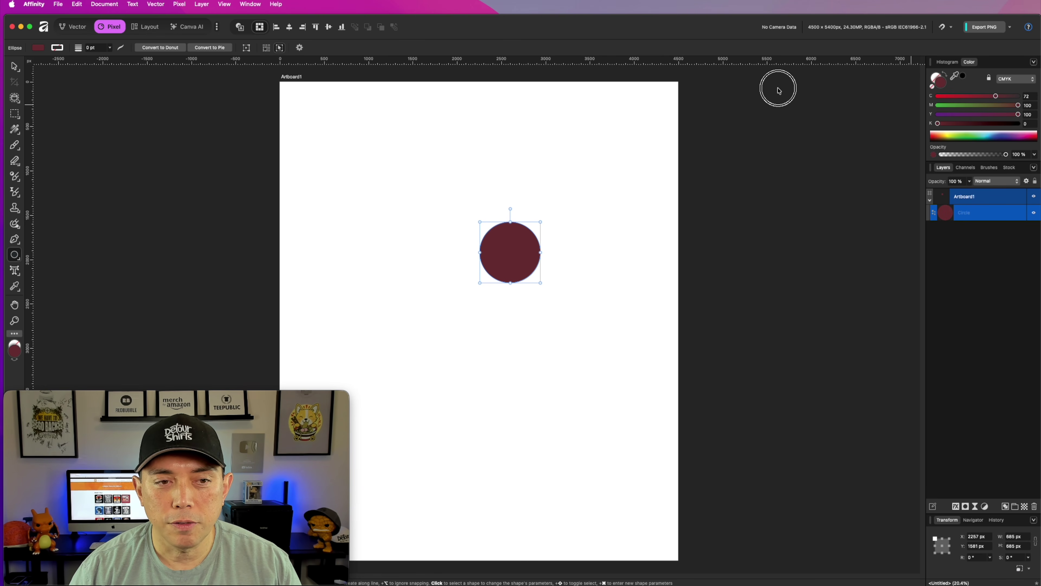
click(938, 95)
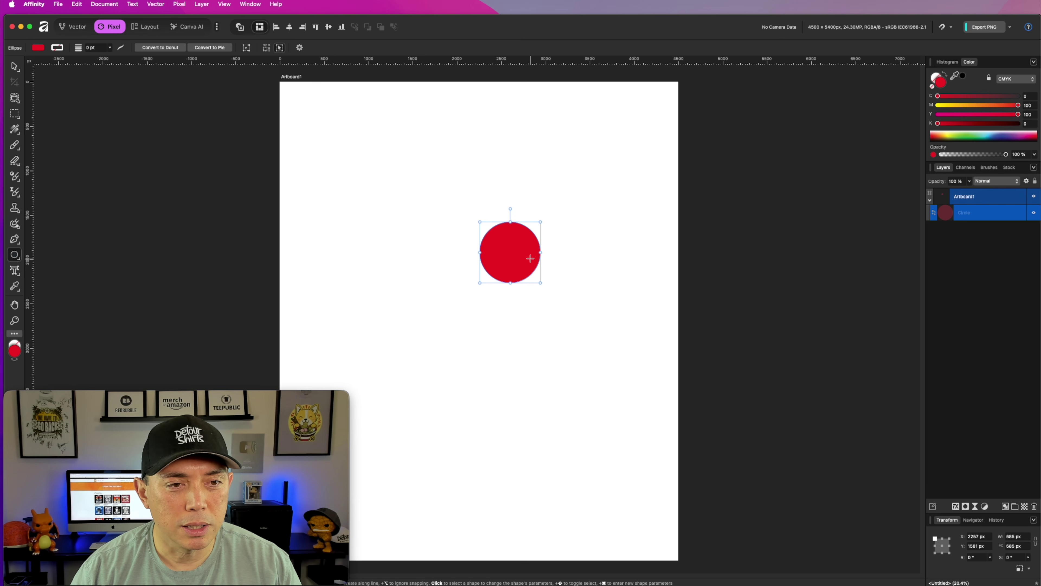
drag(939, 124, 947, 124)
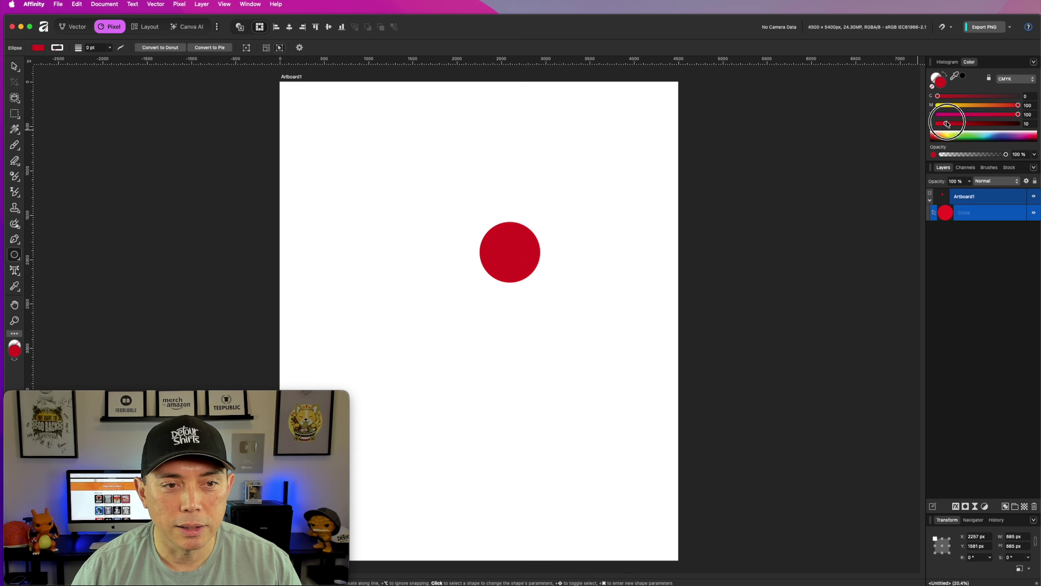
click(14, 66)
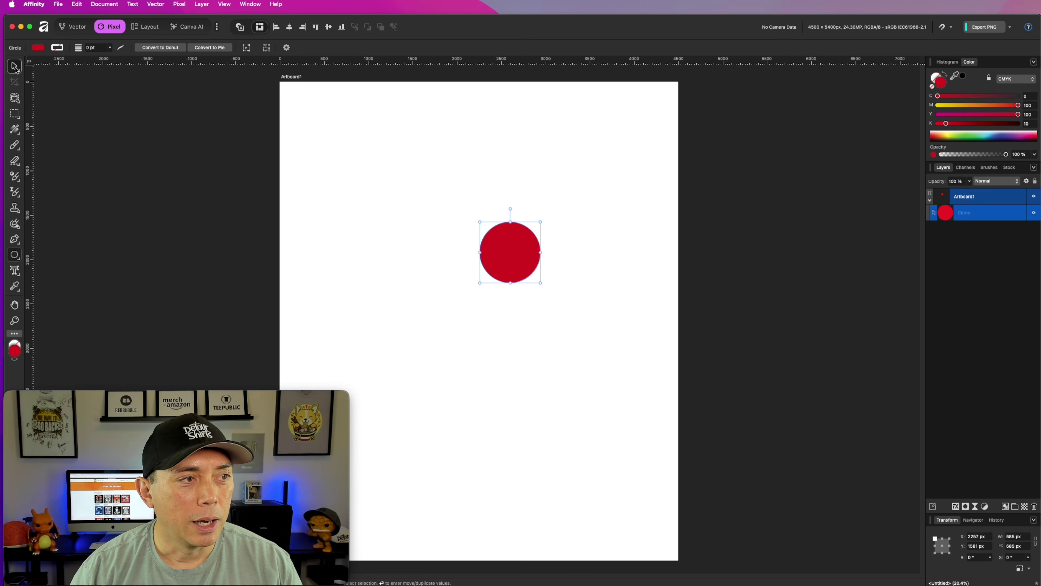
drag(520, 258, 471, 215)
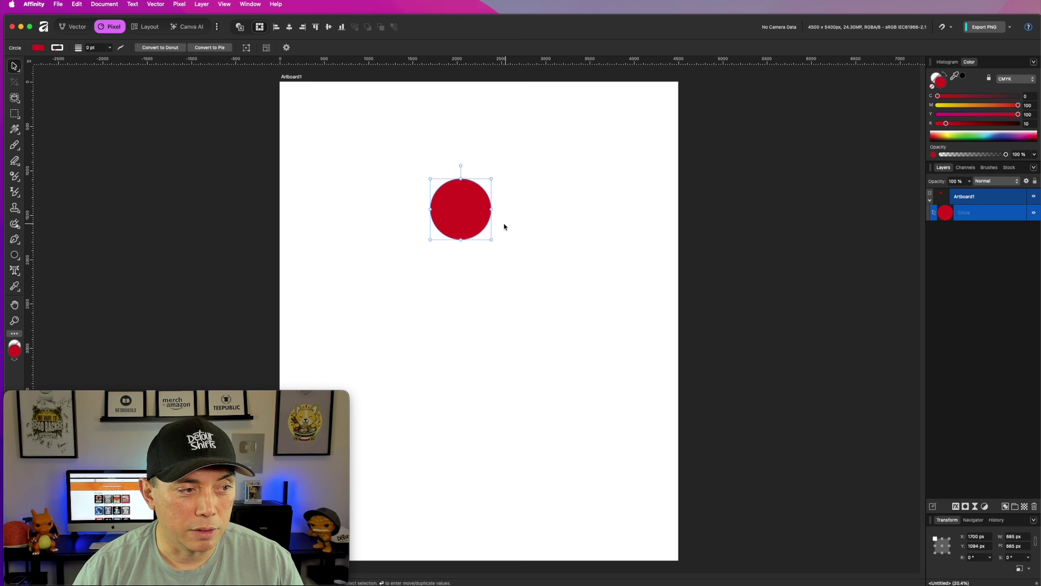
Draw a second circle about 1142 px in diameter around the red one and swap its red fill to the stroke.
click(15, 254)
drag(412, 157, 505, 267)
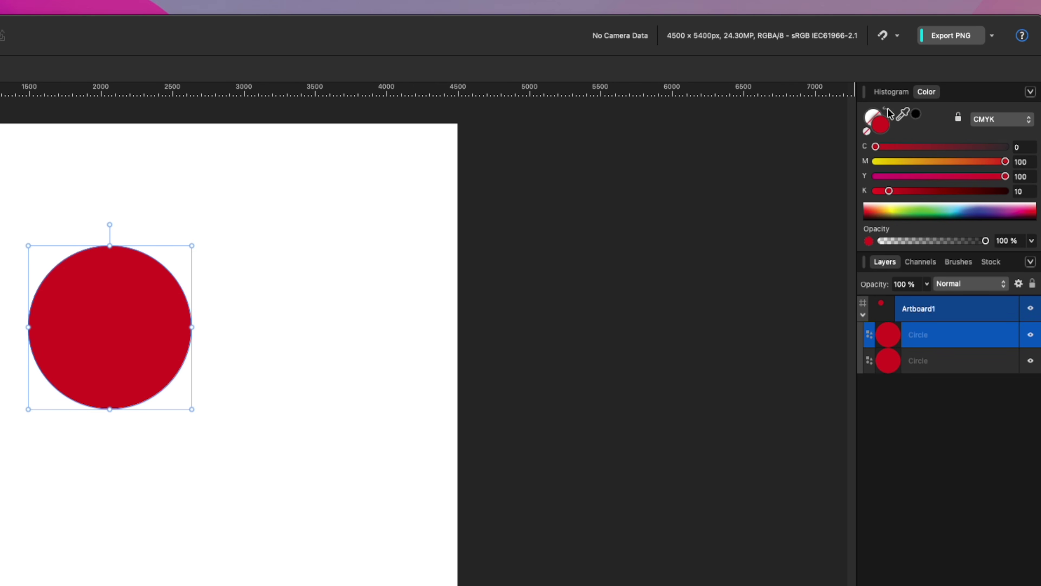
click(886, 109)
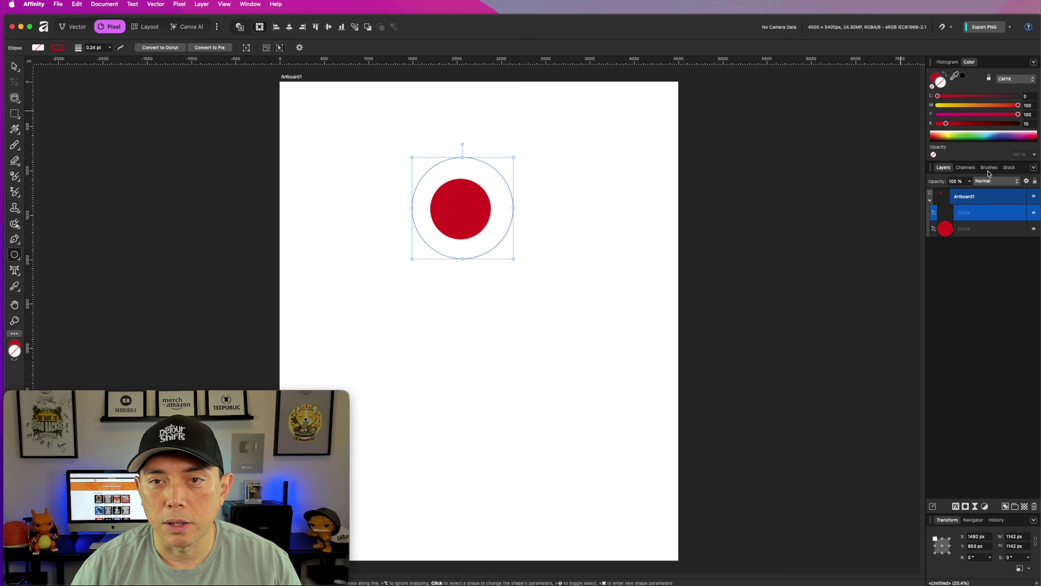
click(250, 4)
mouse_move(255, 166)
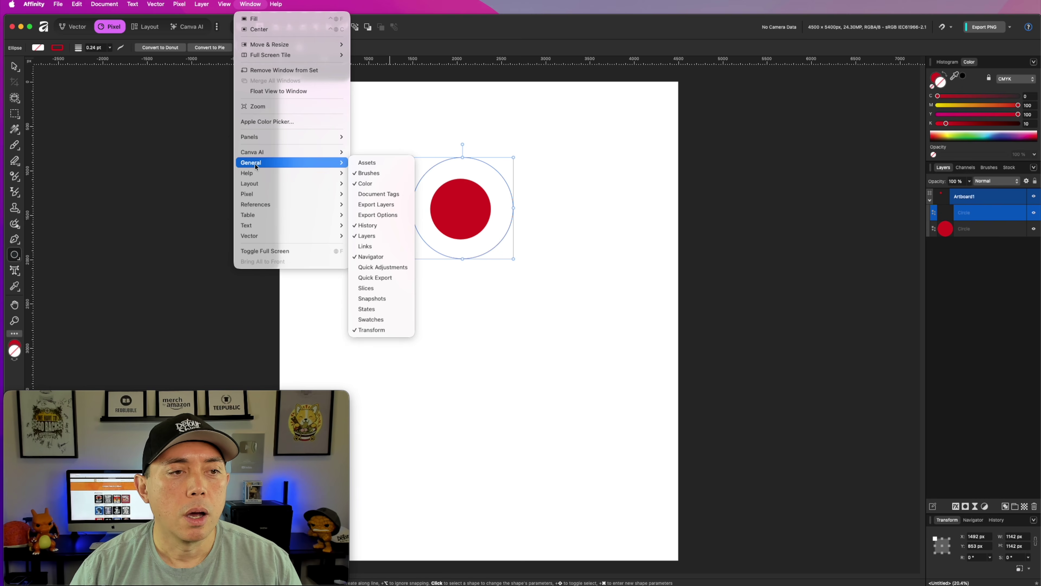
click(401, 113)
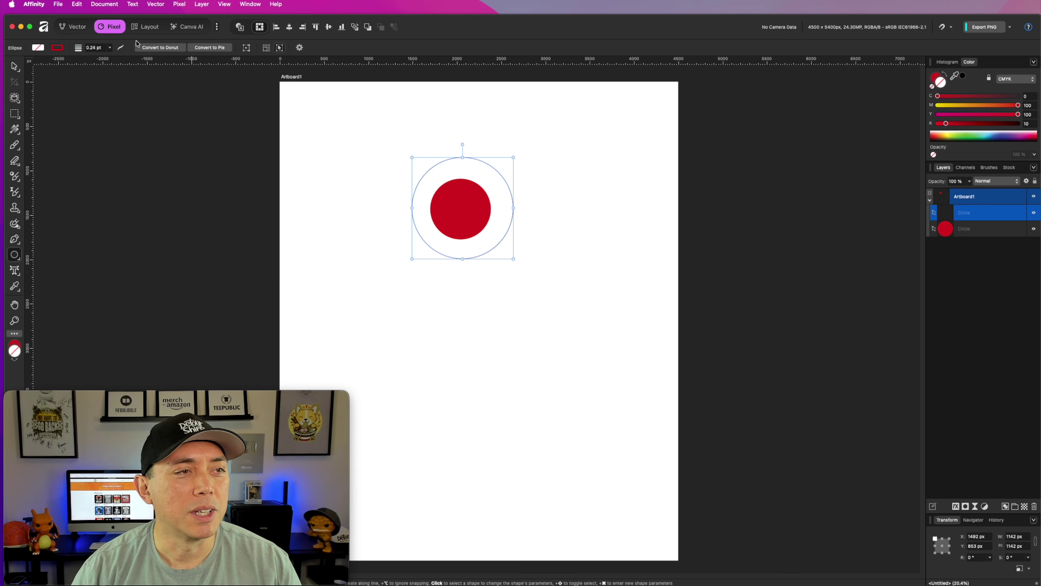
Switch to the Vector workspace and set the outer circle's stroke width to 38 pt.
click(74, 27)
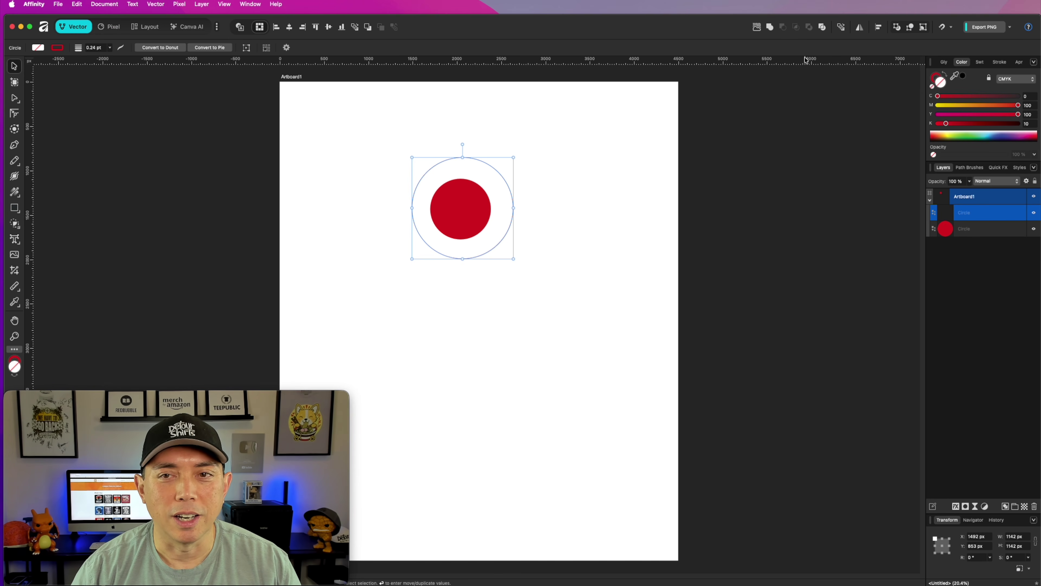
click(1000, 62)
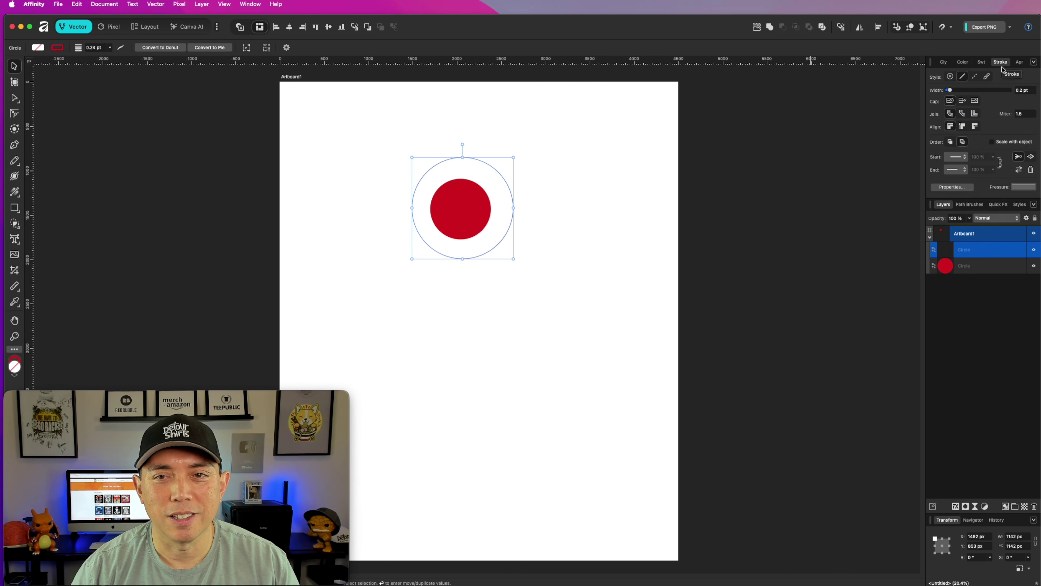
drag(949, 90, 996, 99)
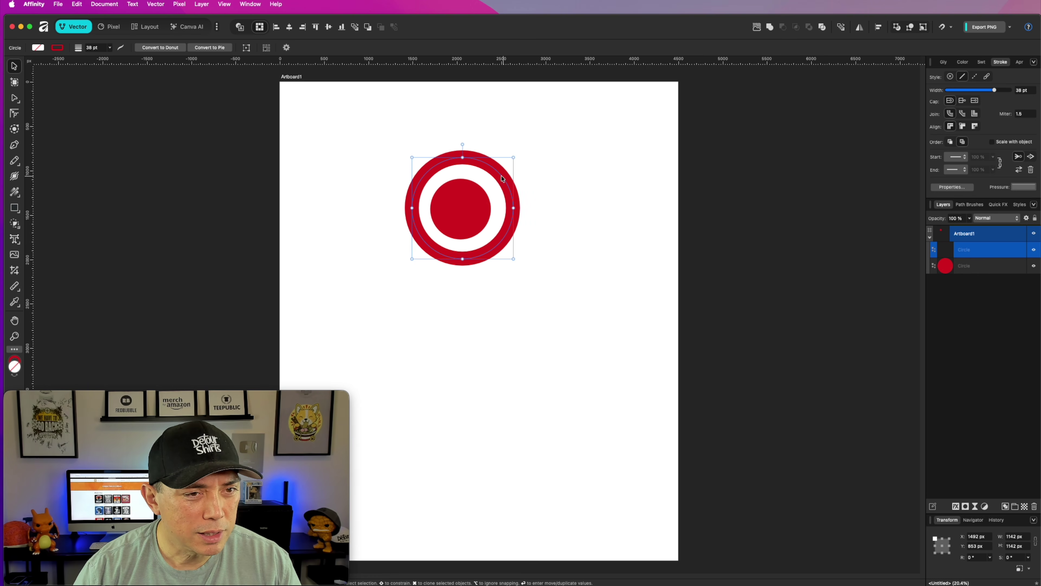
Shrink the solid inner circle to about 620 px and the surrounding ring to about 1055 px.
drag(496, 179, 496, 179)
click(456, 205)
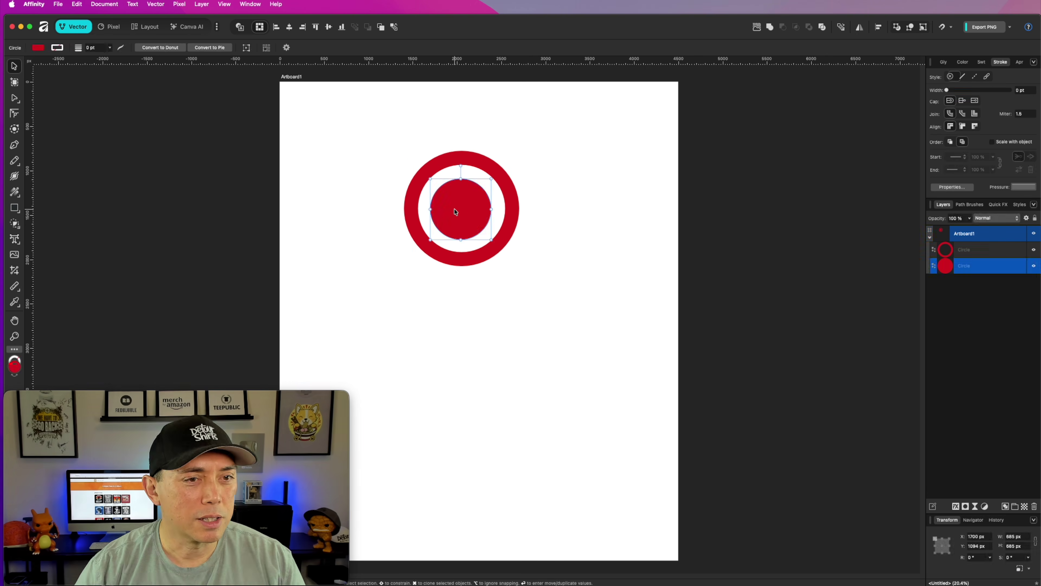
drag(491, 239, 462, 213)
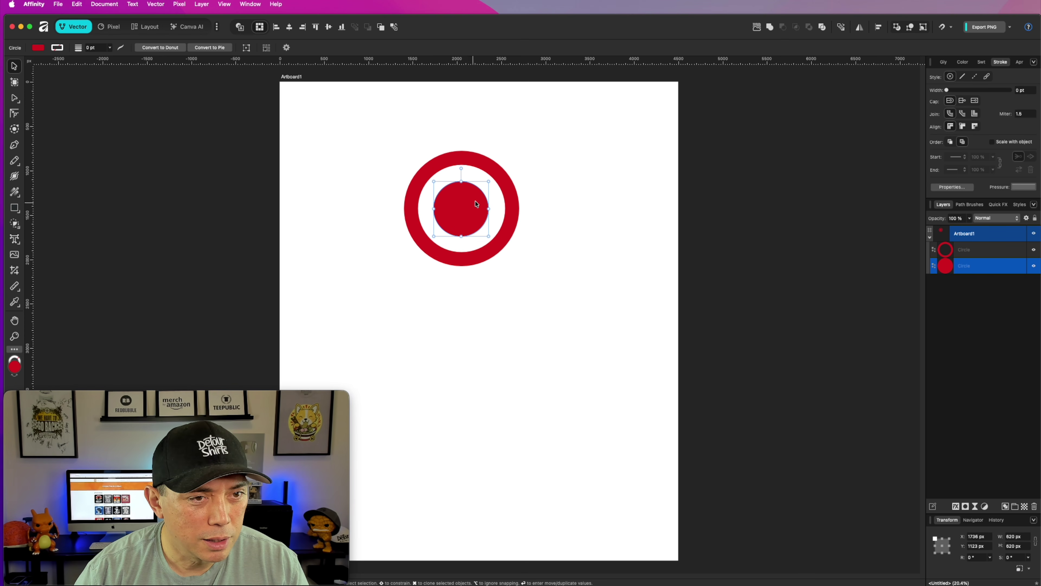
click(507, 189)
drag(512, 158, 508, 162)
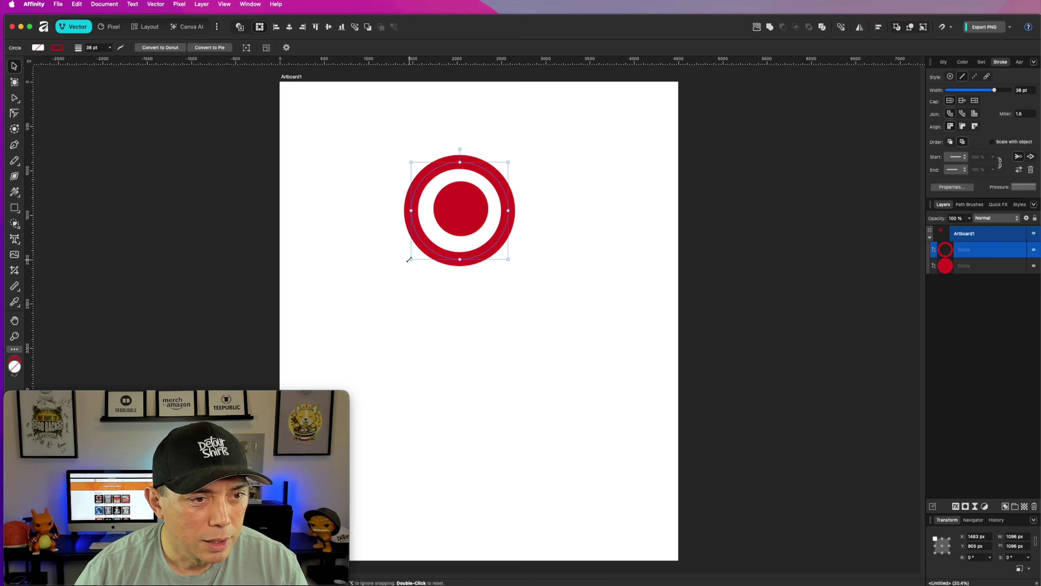
drag(410, 259, 414, 256)
click(616, 272)
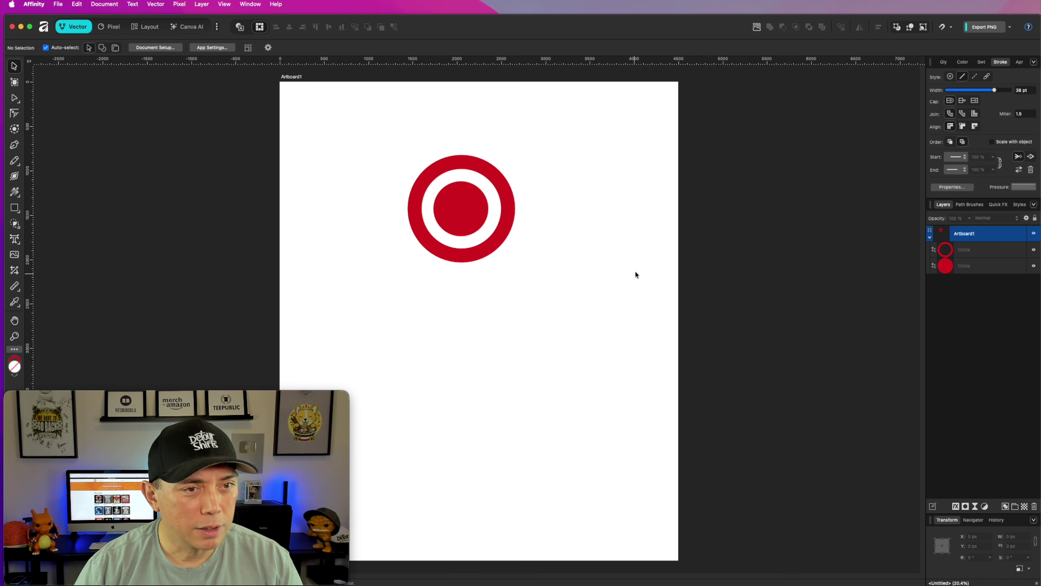
Enlarge the ring to about 1078 px and align it with the inner circle on their horizontal and vertical centers.
click(511, 212)
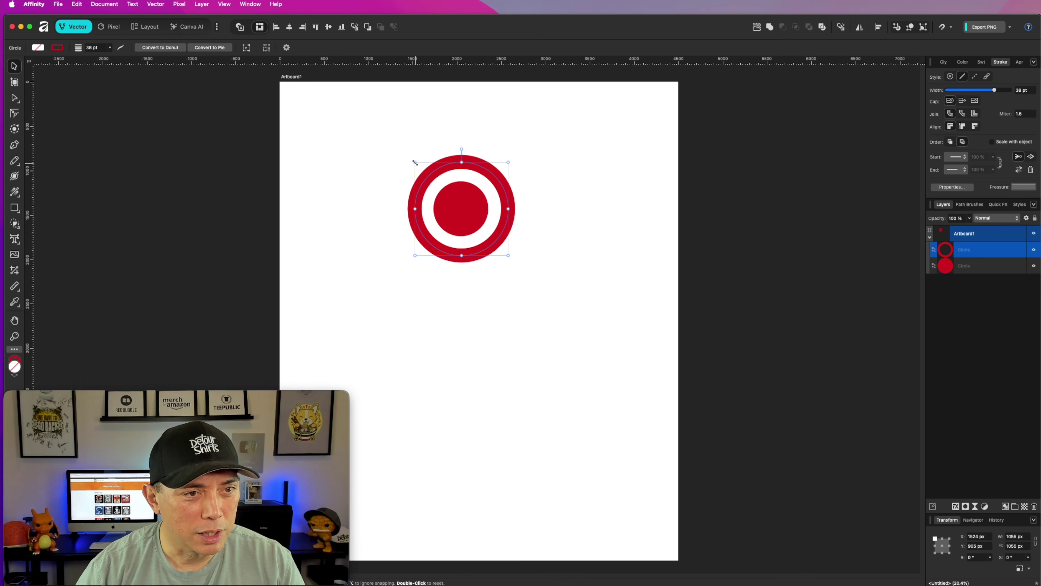
drag(414, 163, 530, 306)
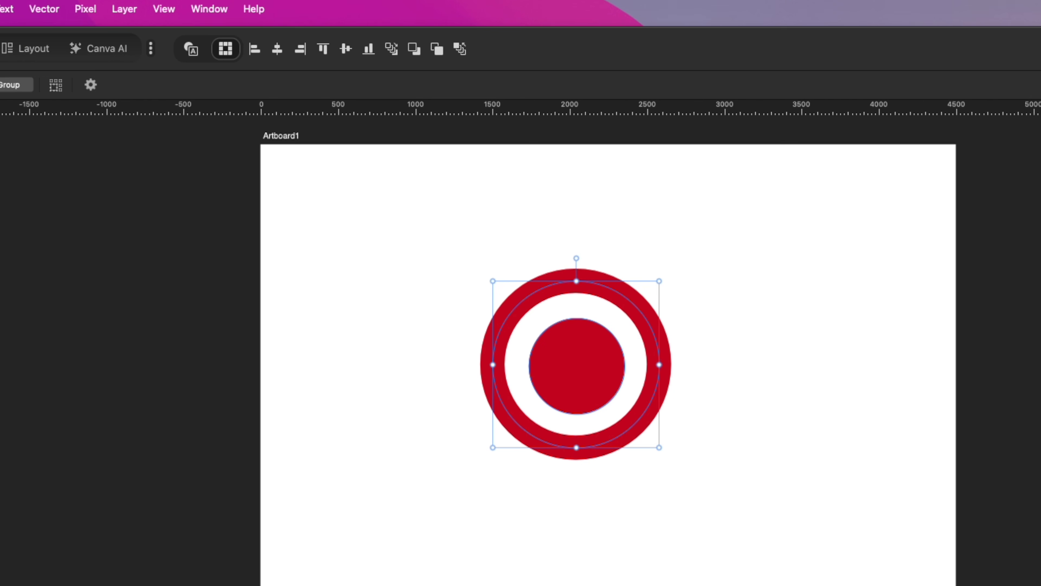
click(277, 50)
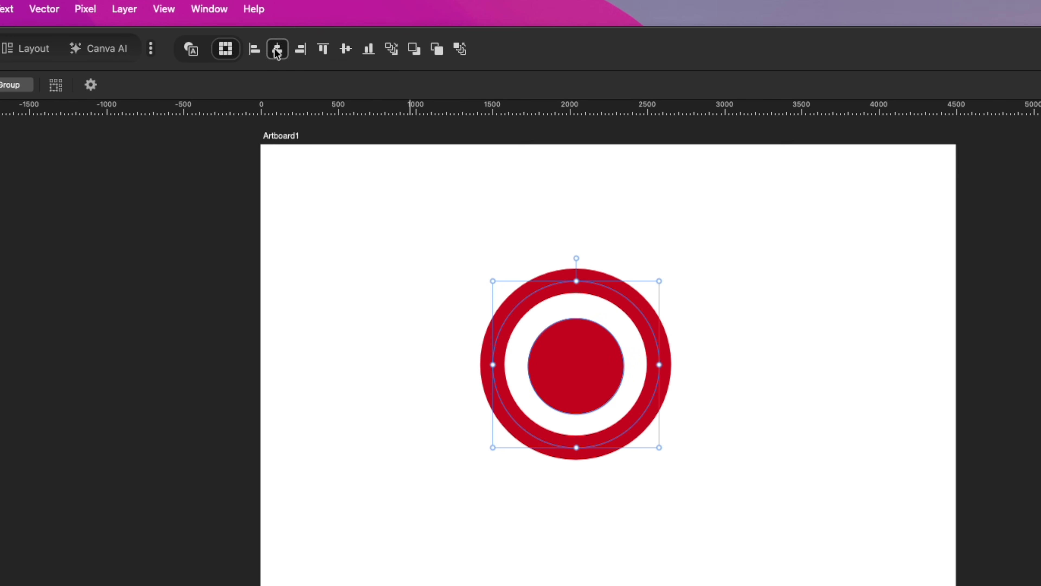
click(345, 50)
click(388, 230)
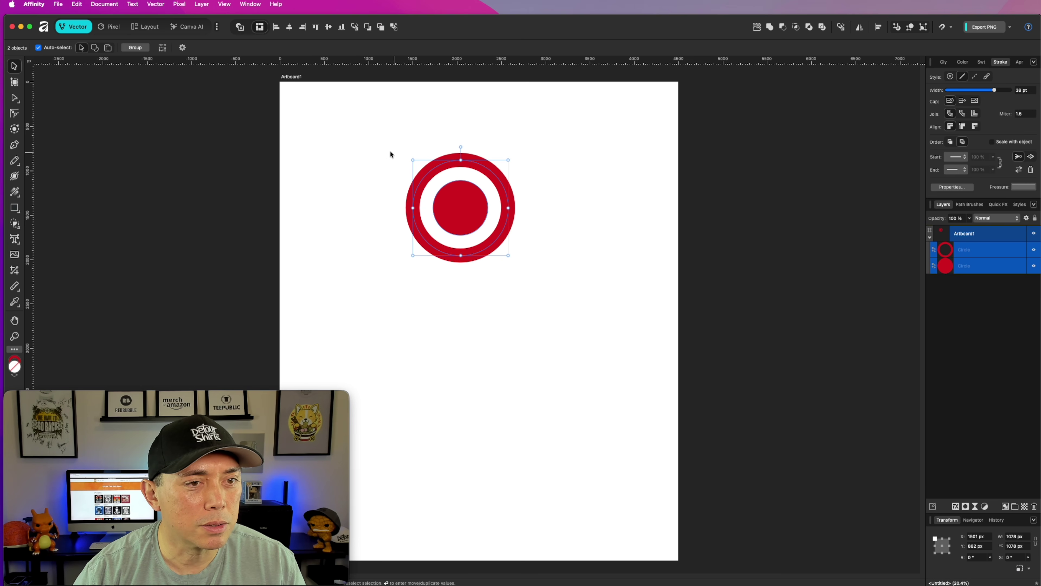
Move both circles together up and left on the artboard to about X 846, Y 632 px.
drag(335, 116, 579, 346)
drag(480, 217, 423, 187)
click(559, 223)
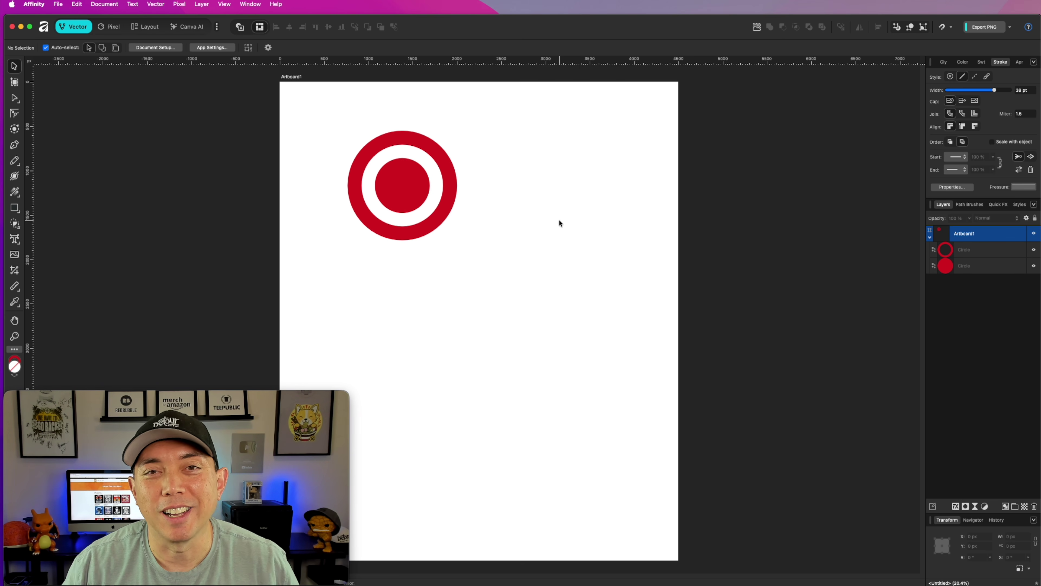
Place the TARGET logo image, scale it to about 1850 × 2404 px and position it to the right of the drawn circles.
drag(567, 238, 671, 373)
drag(626, 307, 543, 188)
drag(589, 256, 646, 343)
drag(558, 201, 556, 186)
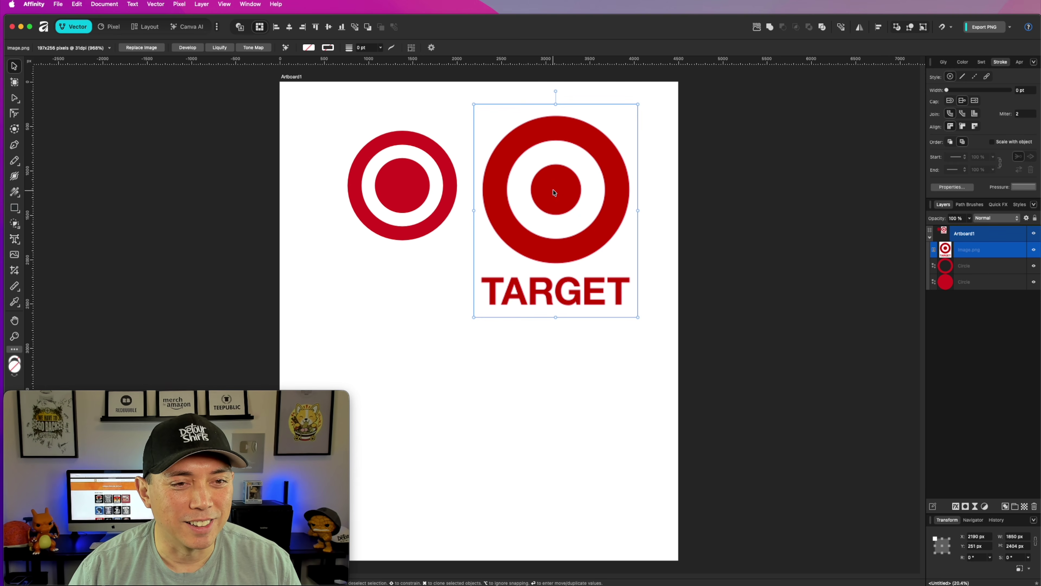
click(605, 374)
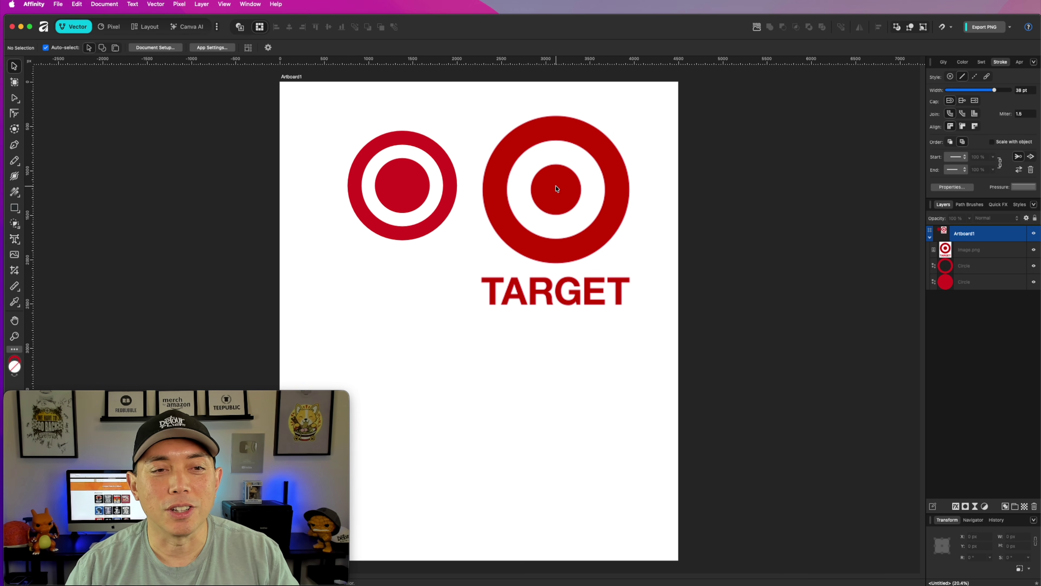
drag(558, 189, 585, 191)
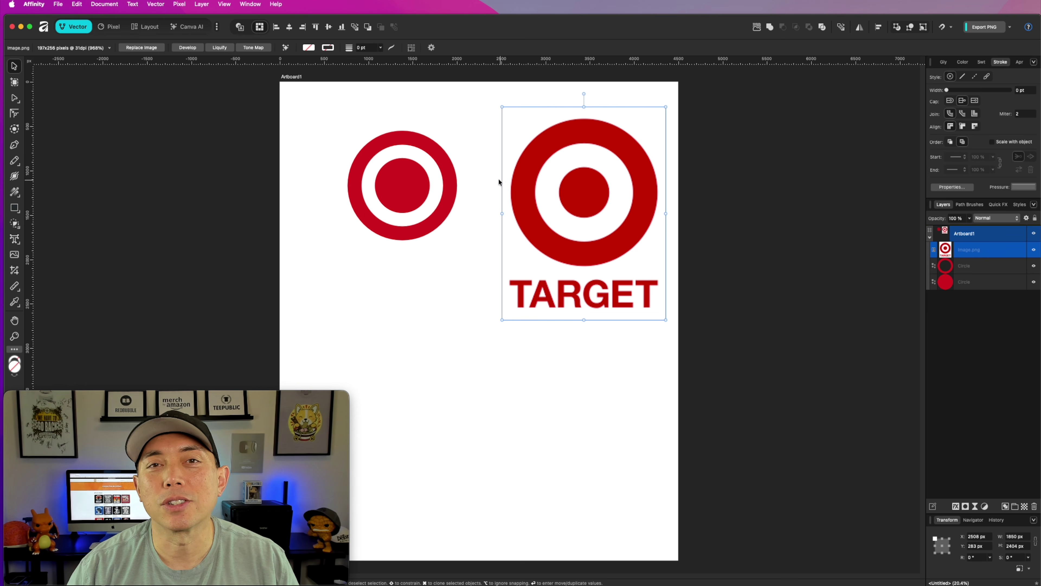
Duplicate the red ring and enlarge the copy to about 1630 × 1589 px around the existing circles.
click(439, 190)
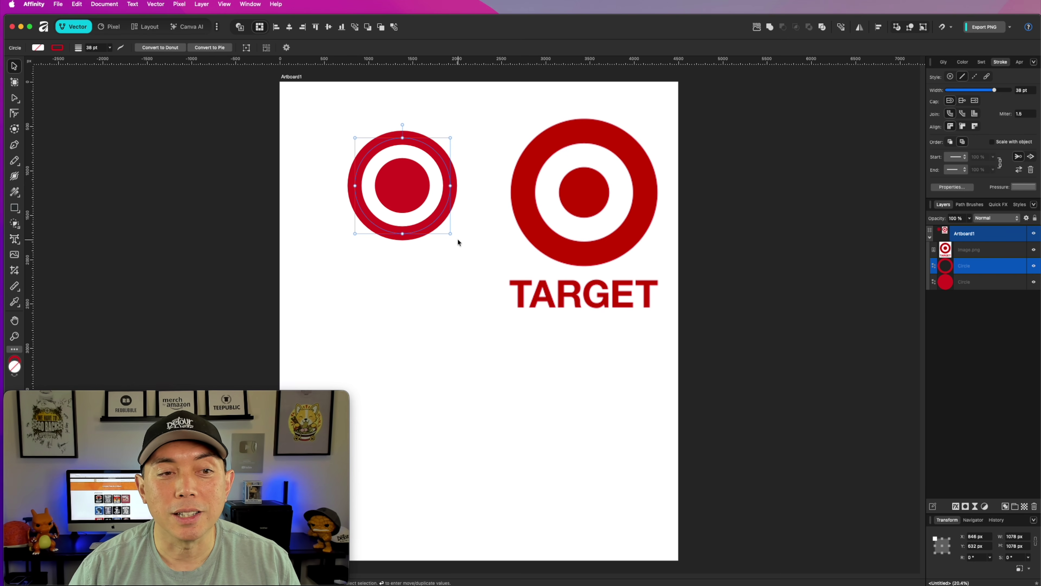
drag(450, 233, 472, 247)
key(super+z)
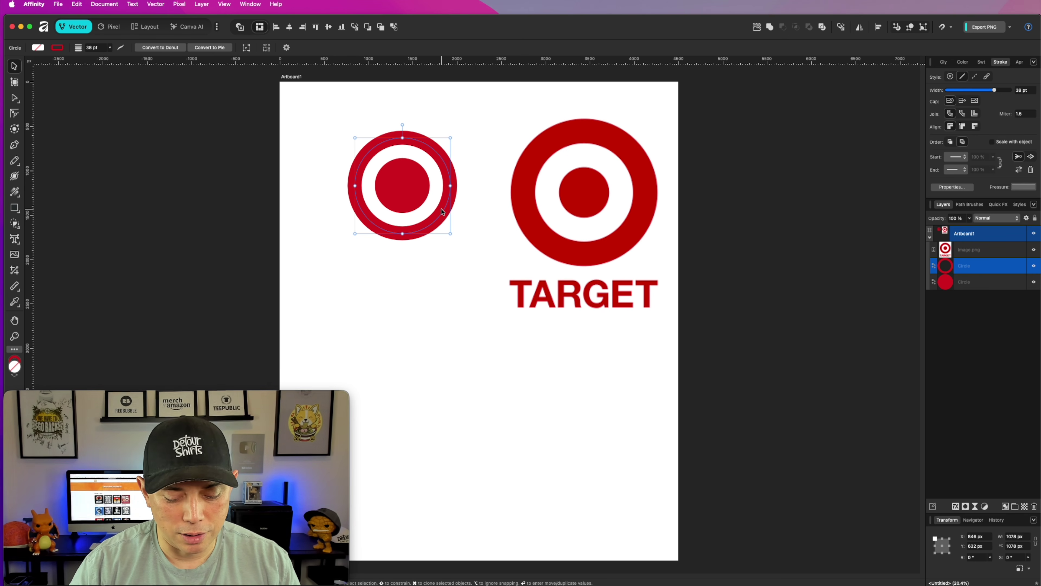
key(super+j)
drag(451, 233, 470, 253)
drag(355, 138, 333, 116)
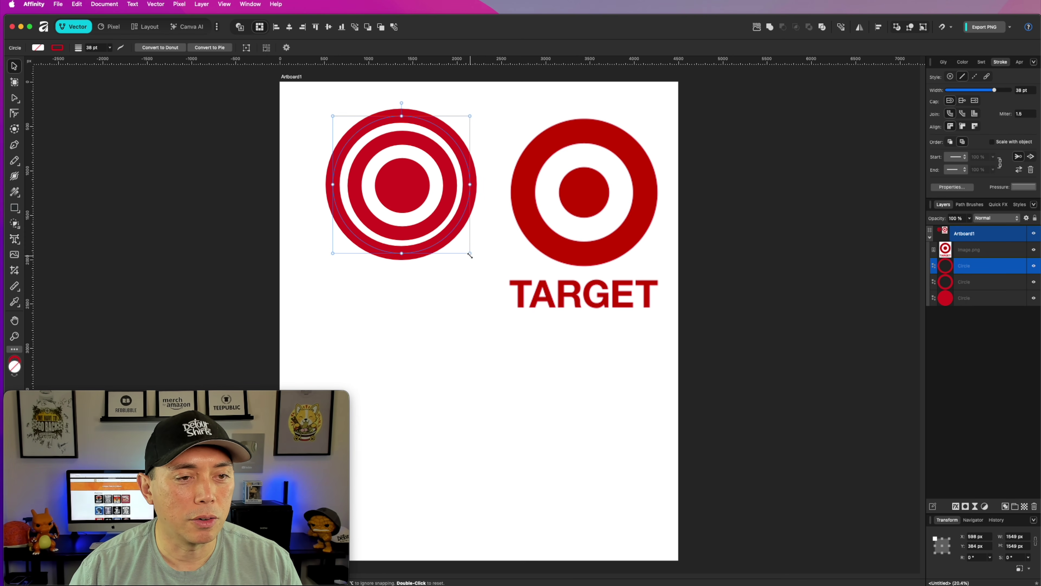
drag(470, 253, 477, 257)
Align the solid circle and both rings on their horizontal and vertical centers.
drag(288, 91, 488, 306)
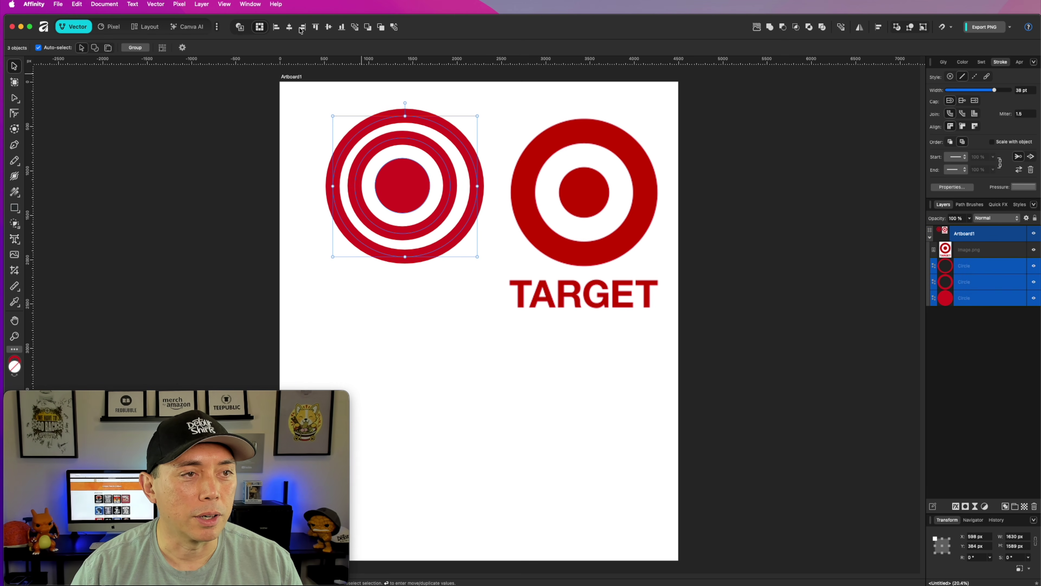
click(290, 27)
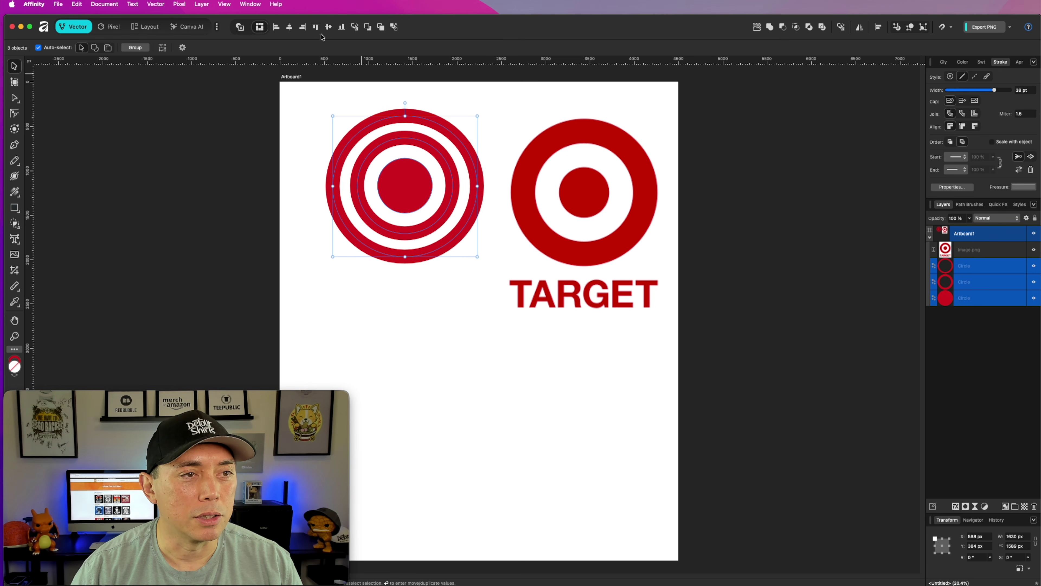
click(328, 27)
click(427, 333)
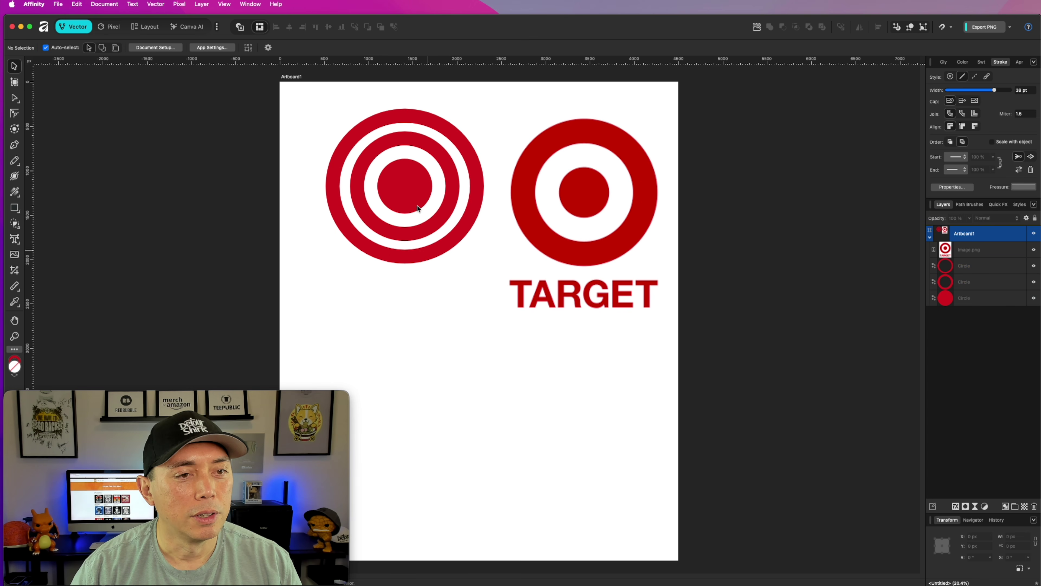
Remove the outermost red ring from the drawn bullseye.
click(444, 250)
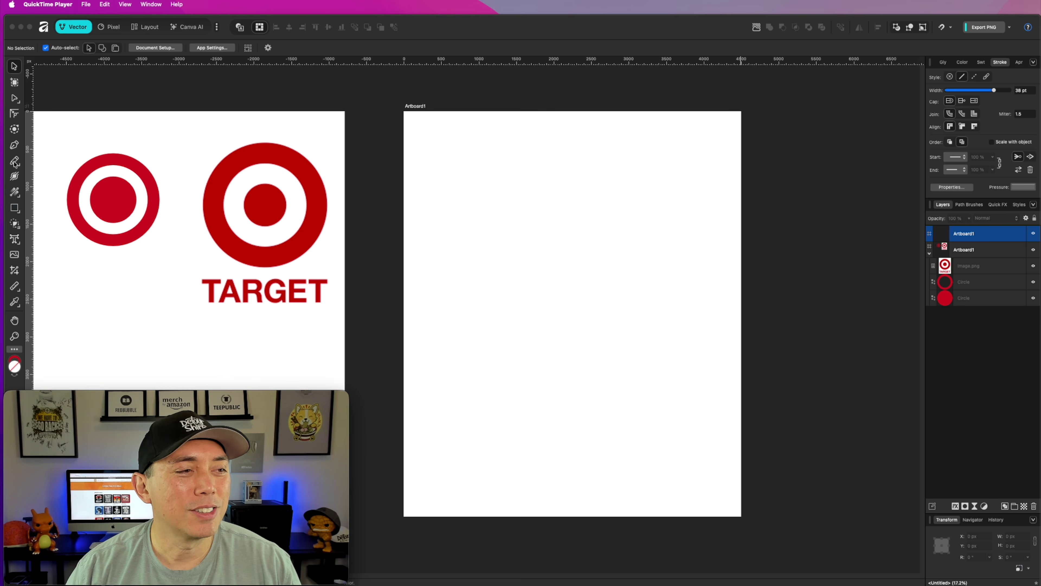
Draw a closed triangle with a red 38 pt outline in the upper half of the empty second artboard using the Pen tool.
click(14, 146)
click(470, 222)
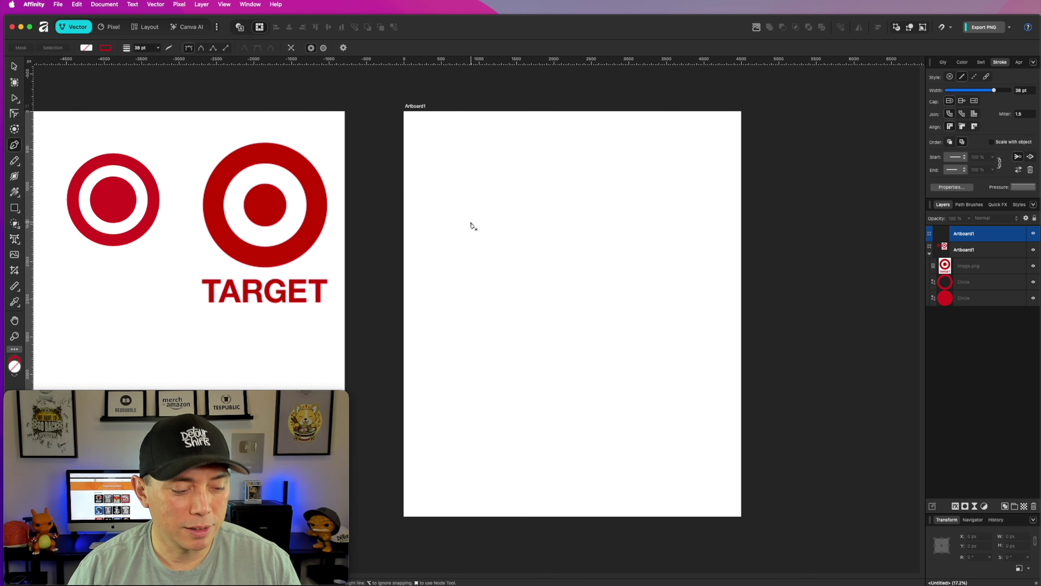
click(606, 180)
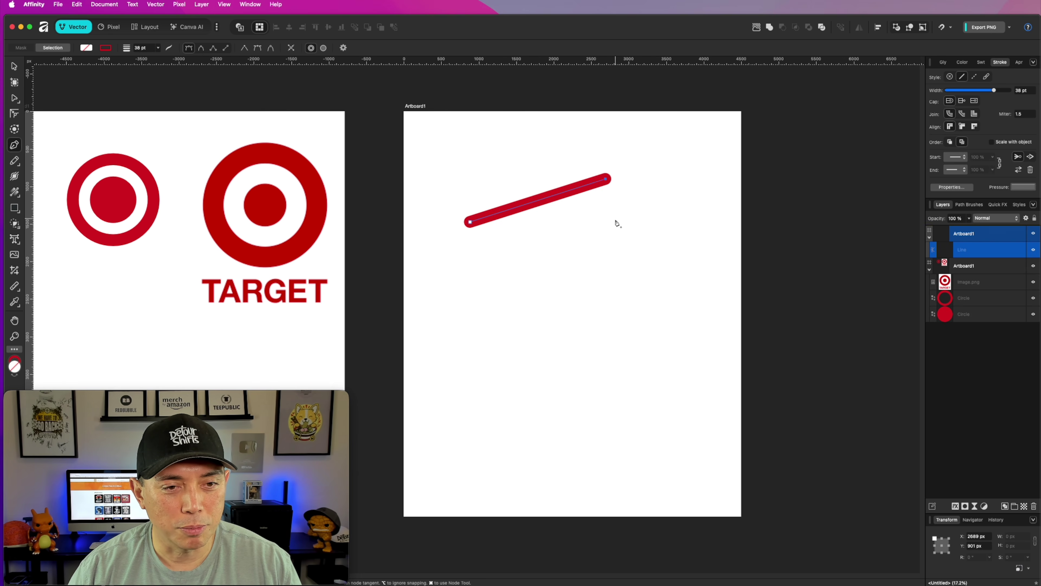
click(639, 241)
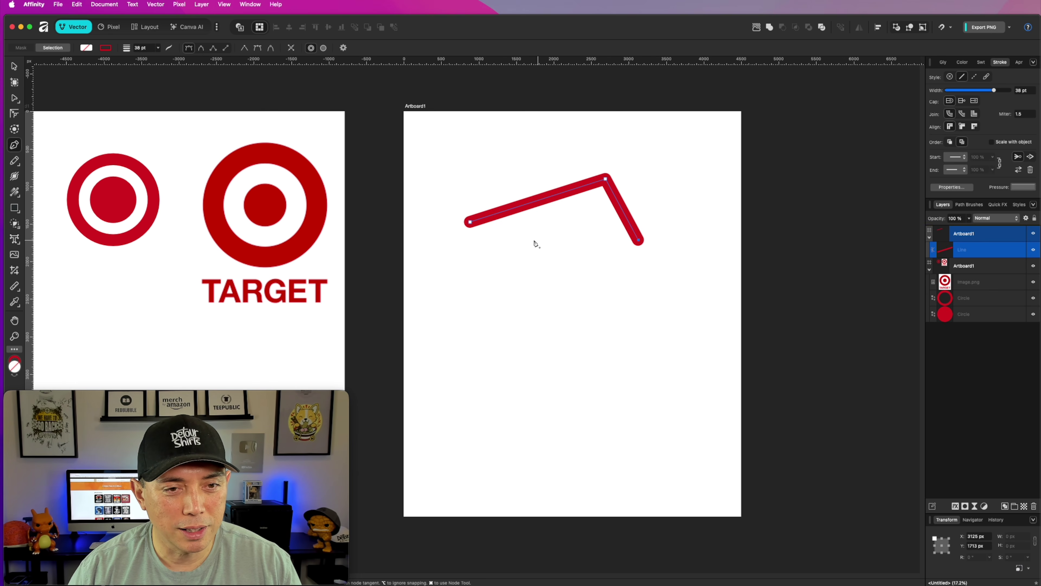
click(470, 222)
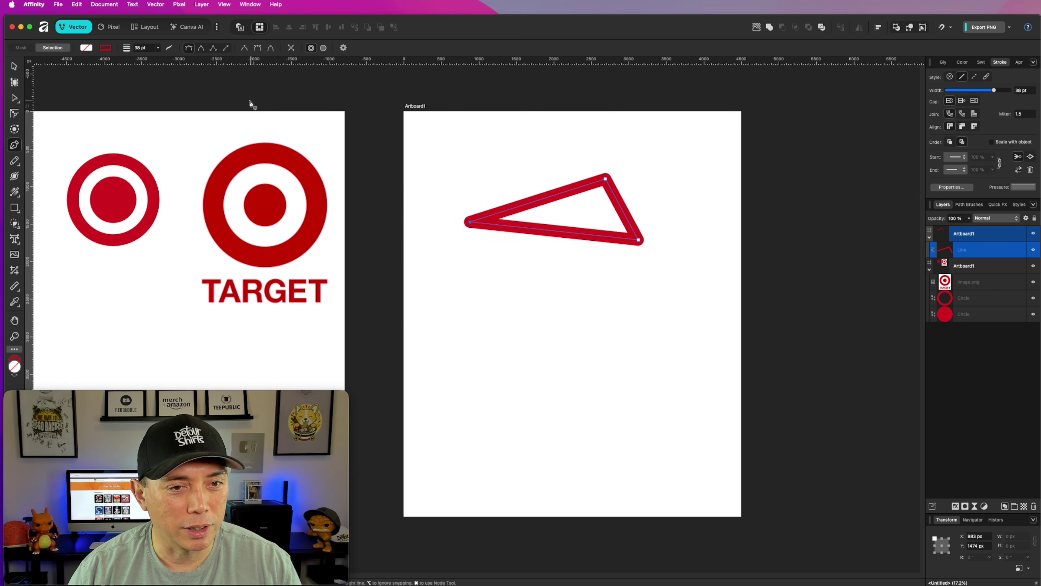
Move the triangle's left corner node down and left to about X 722, Y 1703 px so the base runs level.
click(14, 99)
click(470, 223)
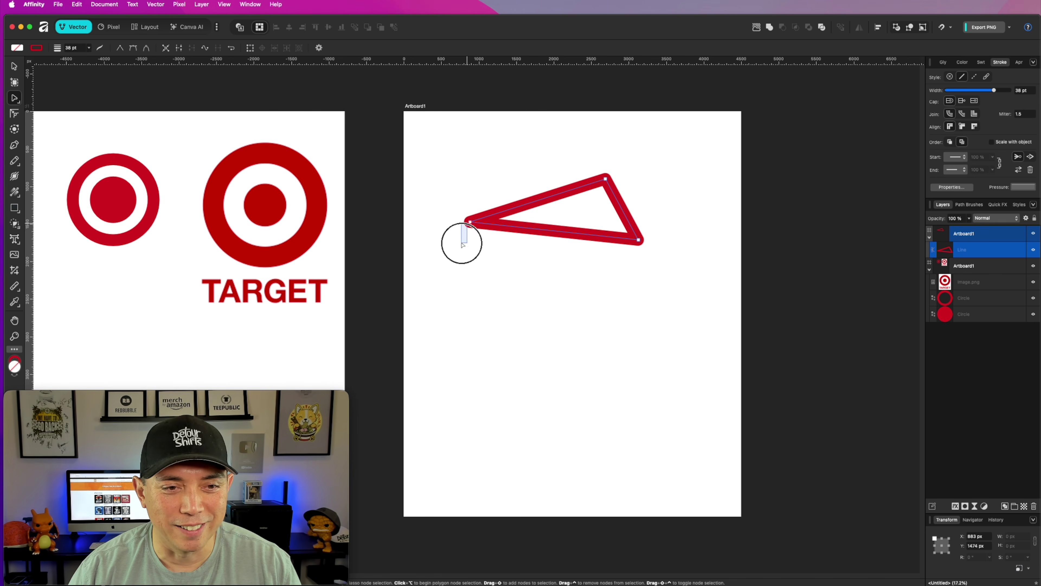
click(470, 222)
drag(471, 223, 458, 238)
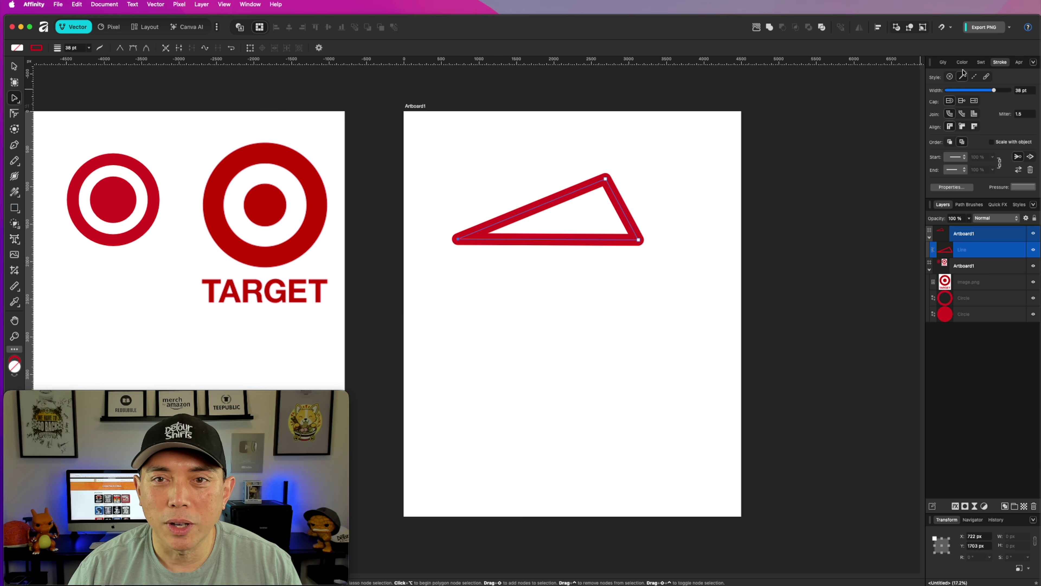
Turn the triangle into a solid black shape without an outline and shift its top corner slightly up and left.
click(944, 62)
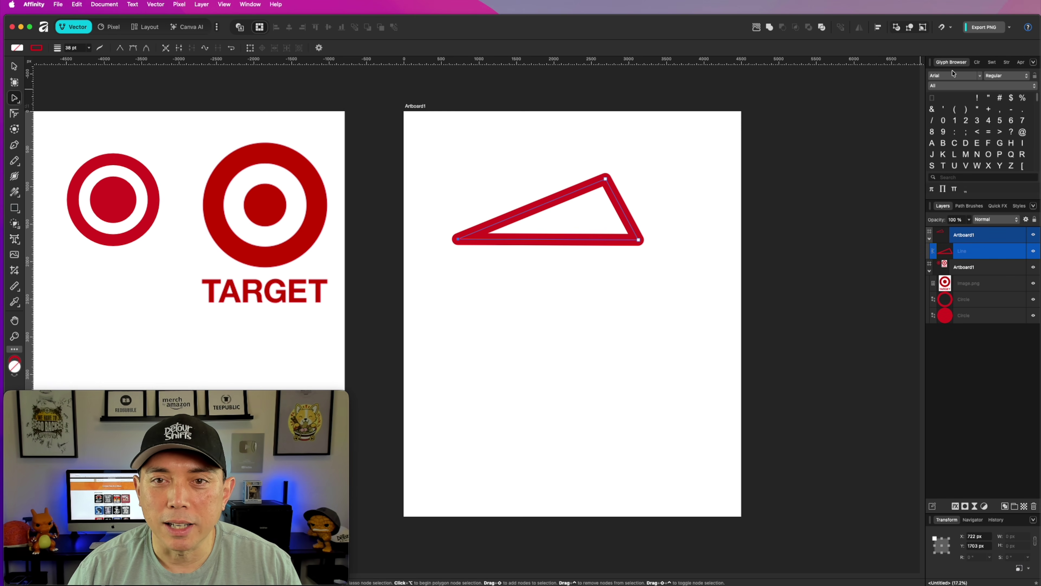
click(977, 62)
click(945, 77)
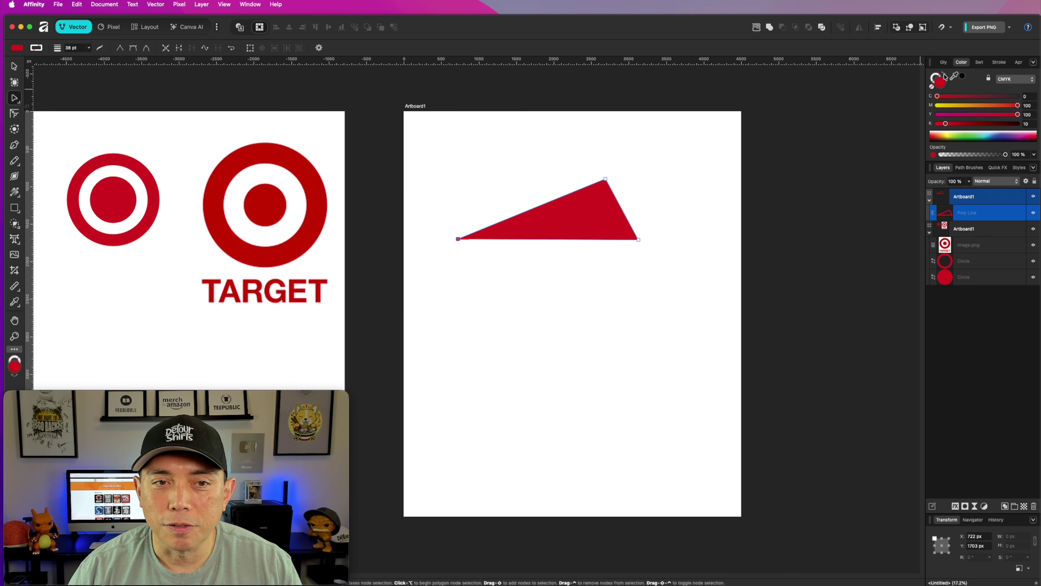
click(963, 77)
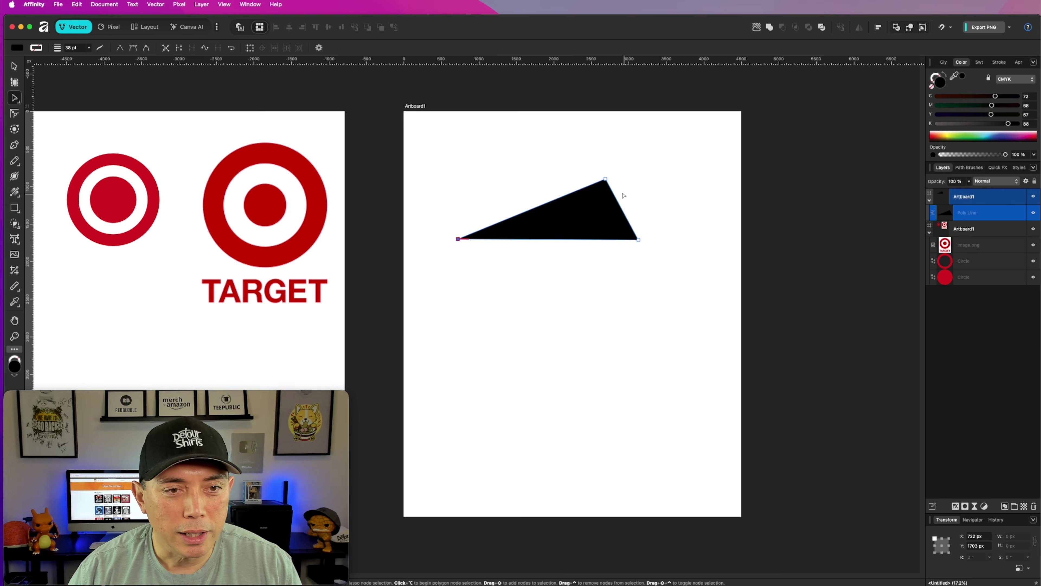
drag(605, 179, 594, 165)
click(653, 193)
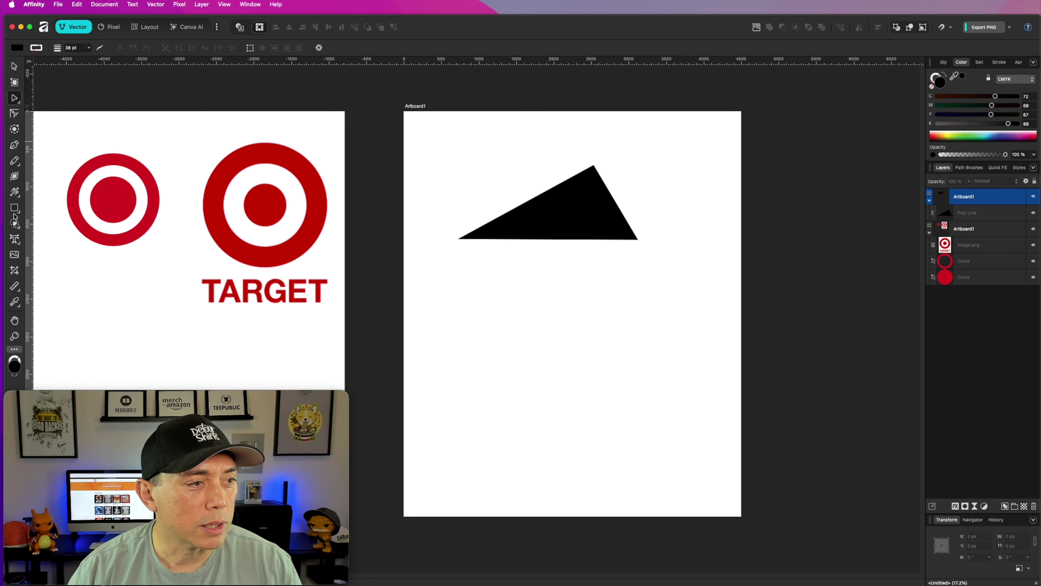
Draw a rectangle about 2458 × 271 px, rotate it to about -59.4° and place it across the triangle parallel to its right edge.
click(15, 208)
drag(467, 286, 651, 305)
click(18, 70)
drag(558, 272, 600, 272)
drag(576, 322, 620, 232)
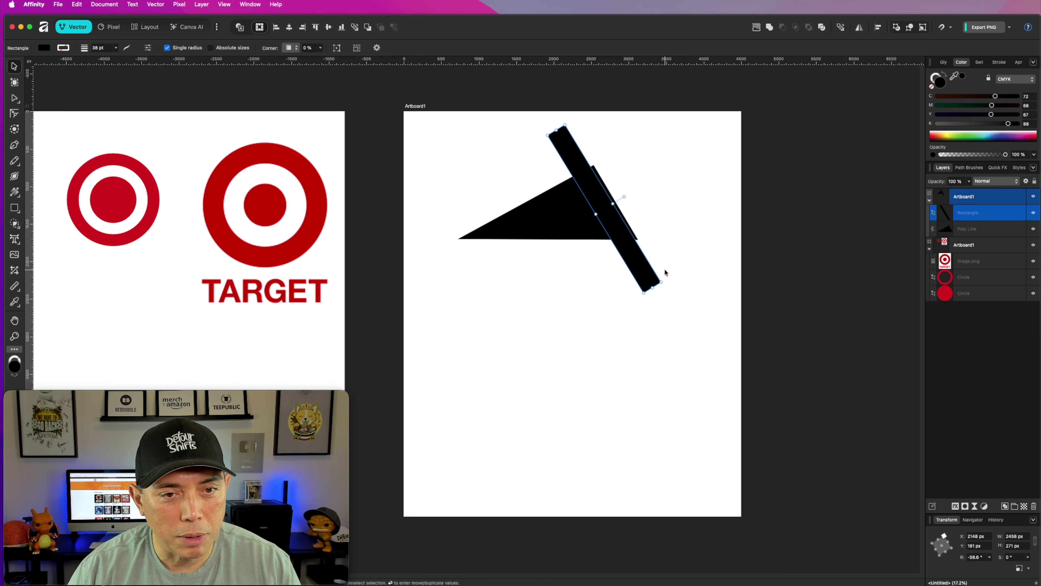
drag(666, 280, 667, 284)
click(660, 207)
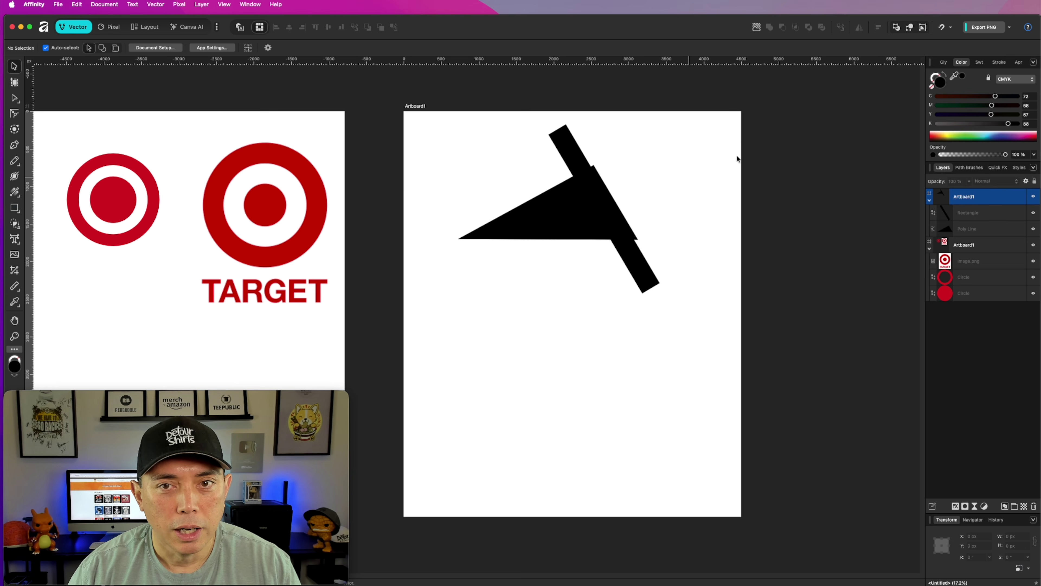
Fill the rotated rectangle with white (C, M, Y and K 0) and place it and a copy across the triangle, splitting it into three bars.
click(940, 124)
click(938, 114)
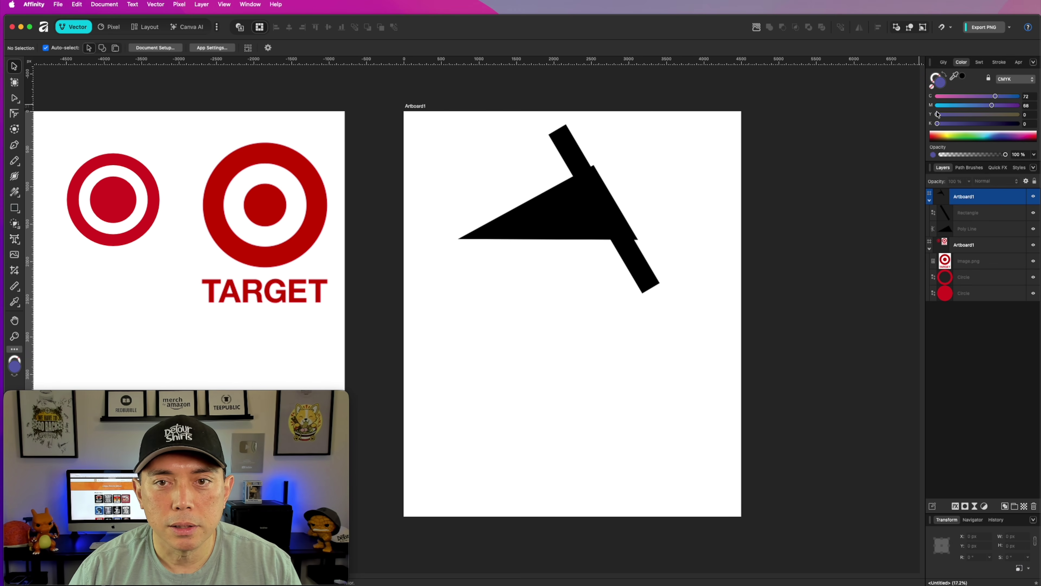
click(561, 145)
click(938, 114)
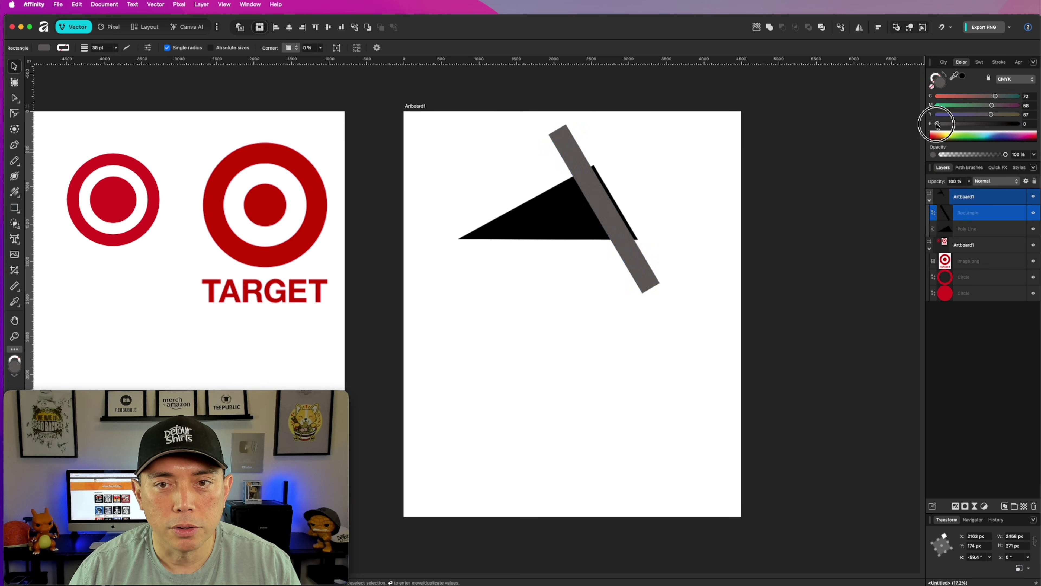
click(937, 105)
click(938, 96)
drag(642, 274, 560, 290)
click(604, 354)
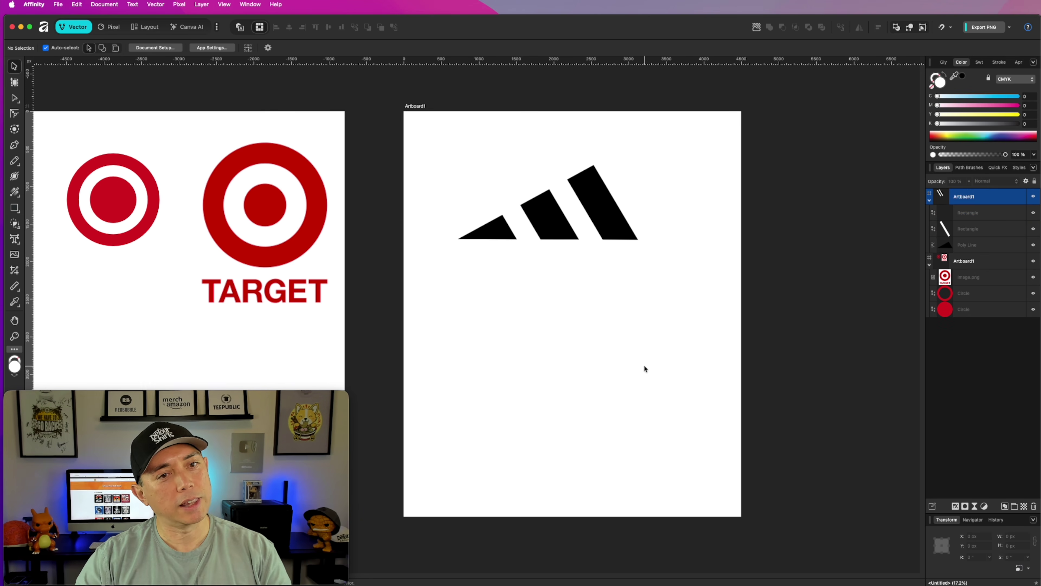
Narrow the left white stripe to 200 px and replace the right stripe with a copy of it.
click(516, 221)
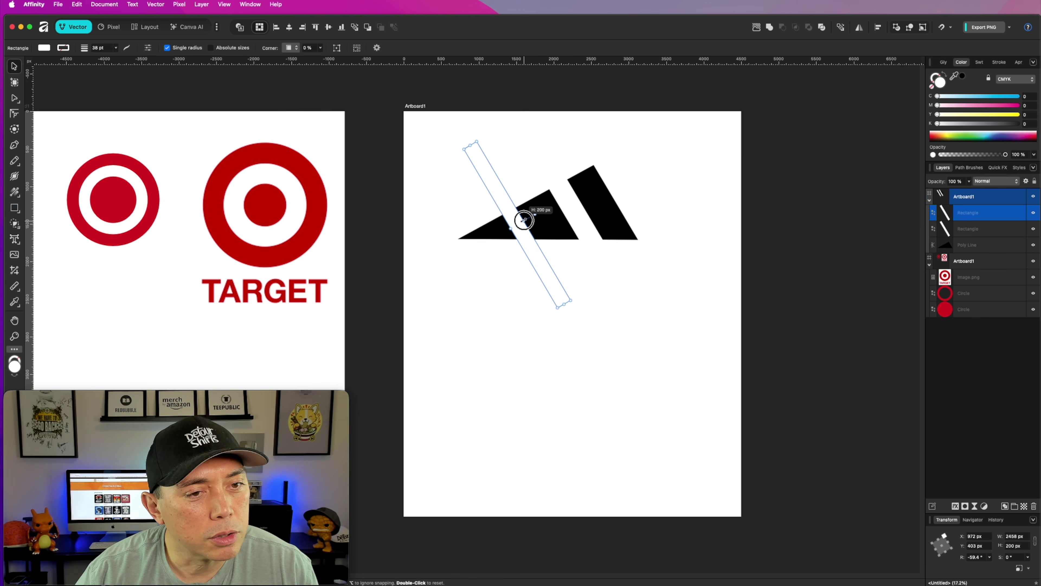
drag(525, 219, 585, 208)
key(Delete)
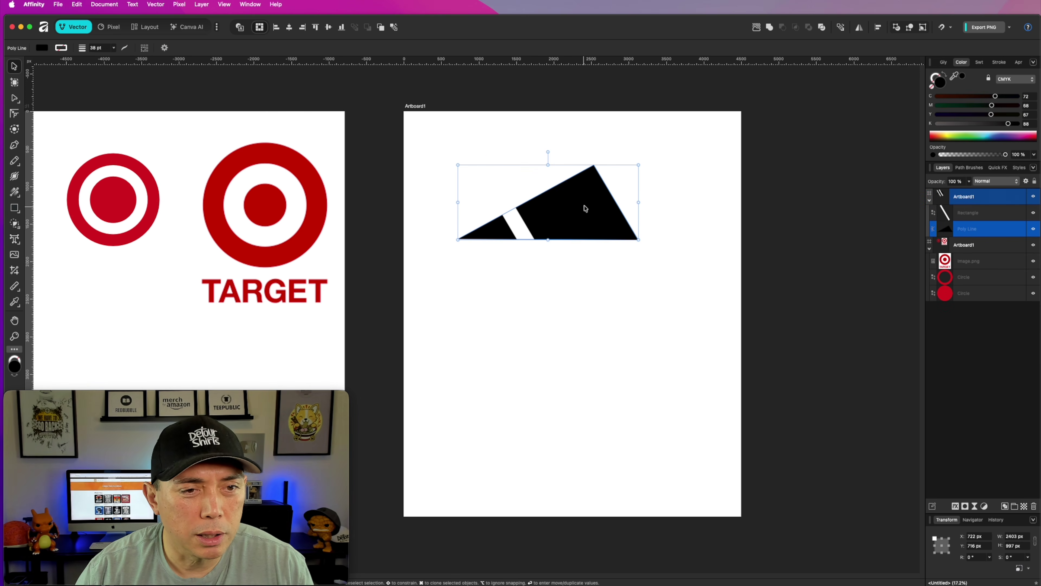
drag(525, 220, 584, 210)
click(737, 258)
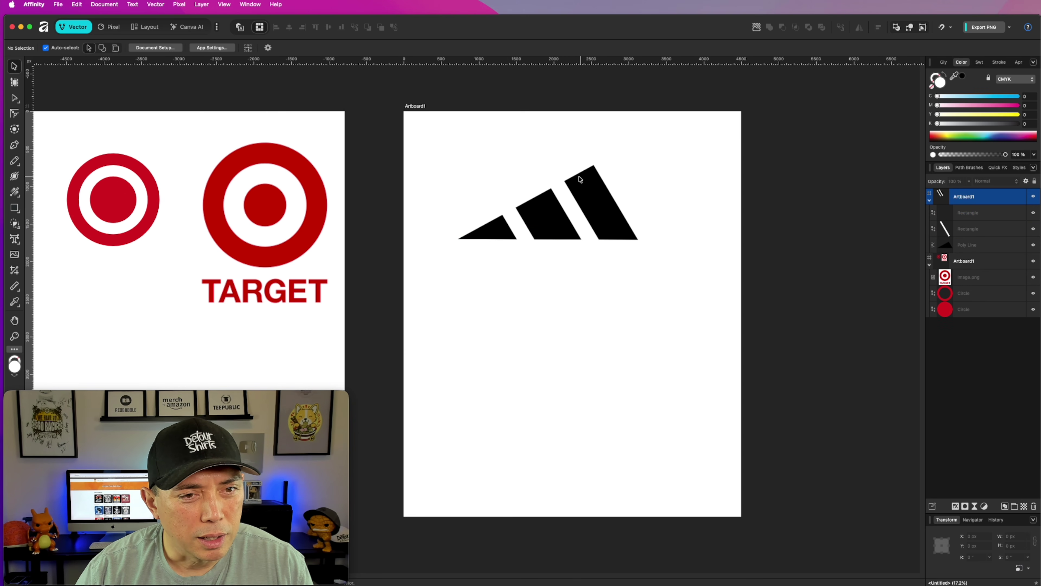
Shift the left white stripe slightly to the right to balance the widths of the three black bars.
click(577, 216)
click(518, 228)
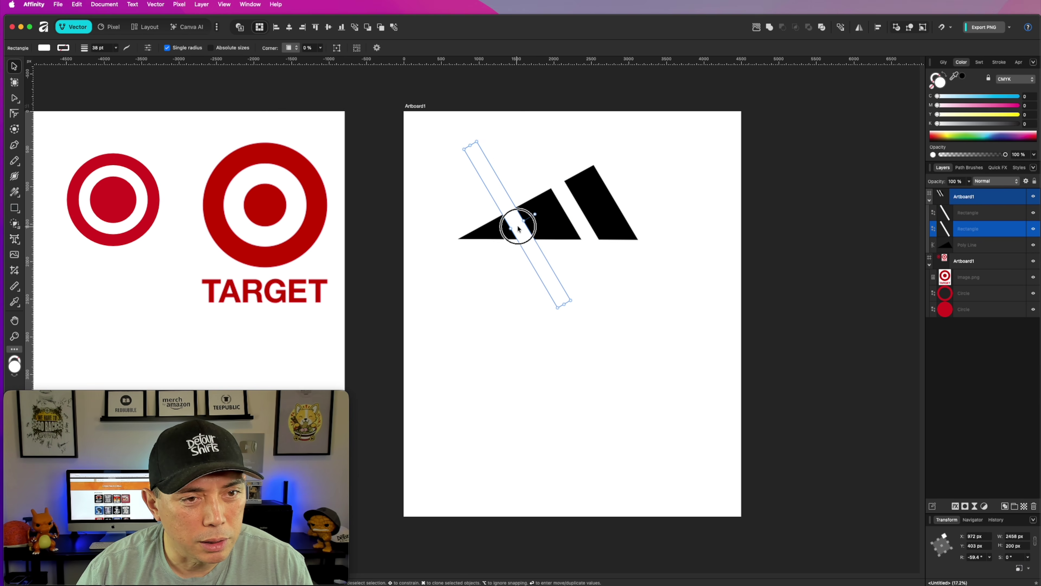
click(694, 307)
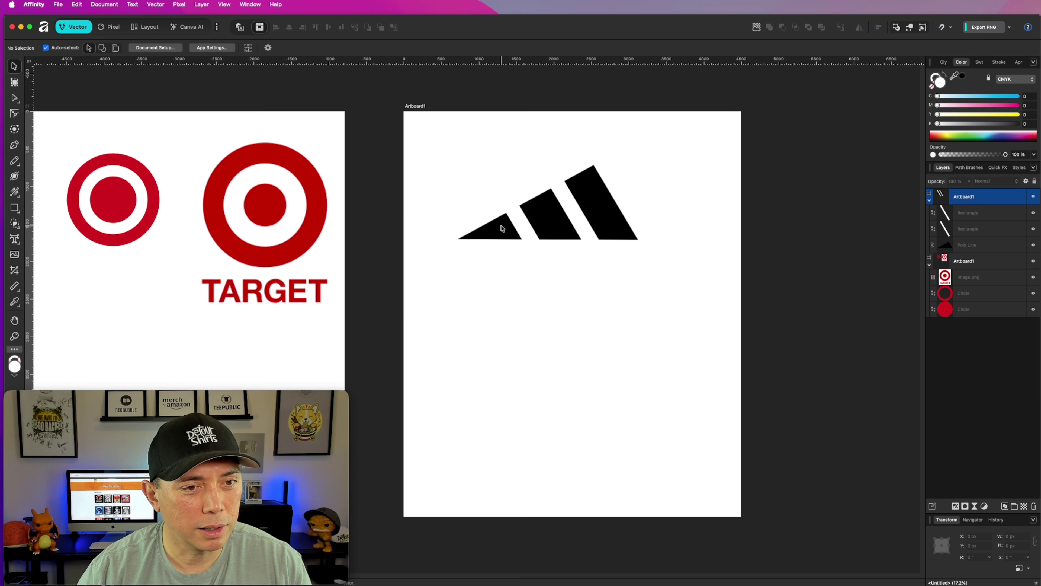
click(519, 220)
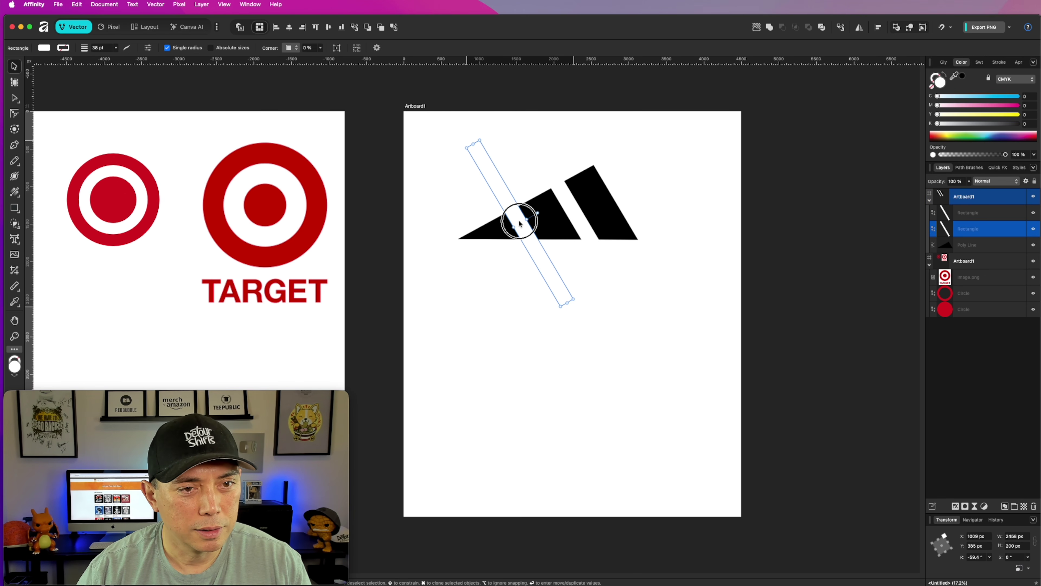
click(733, 347)
click(586, 226)
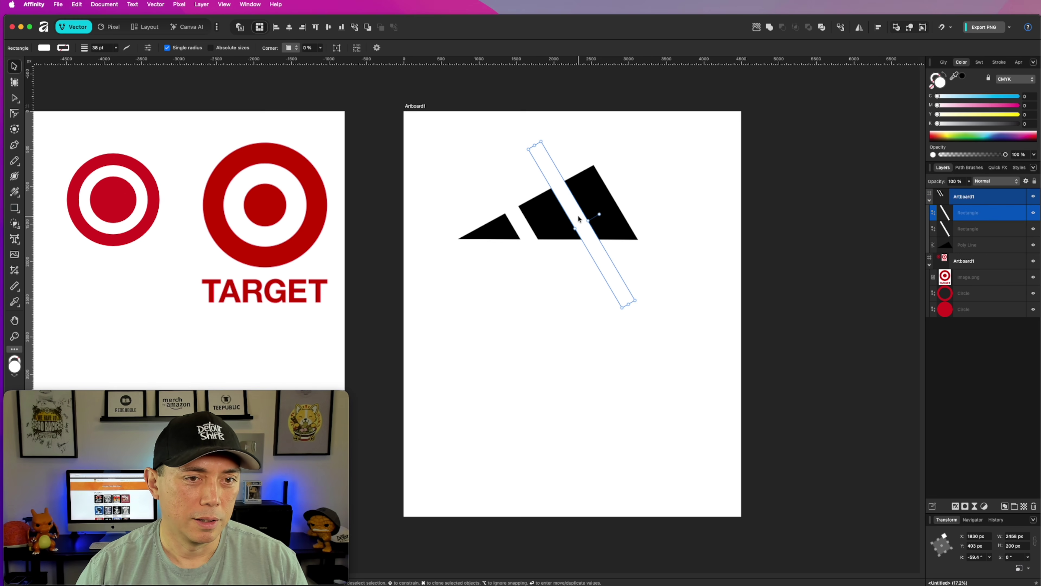
click(517, 224)
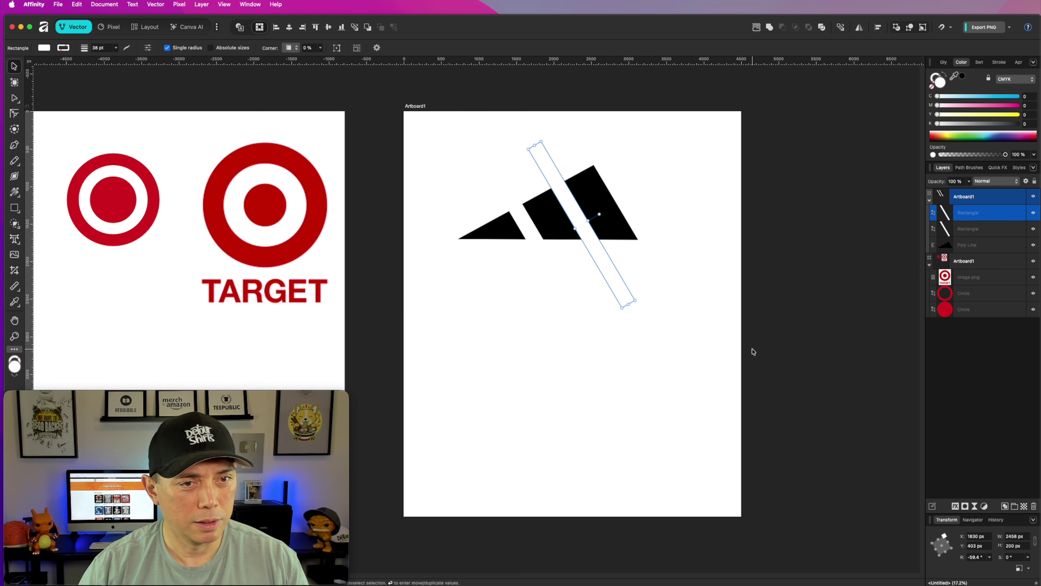
click(656, 342)
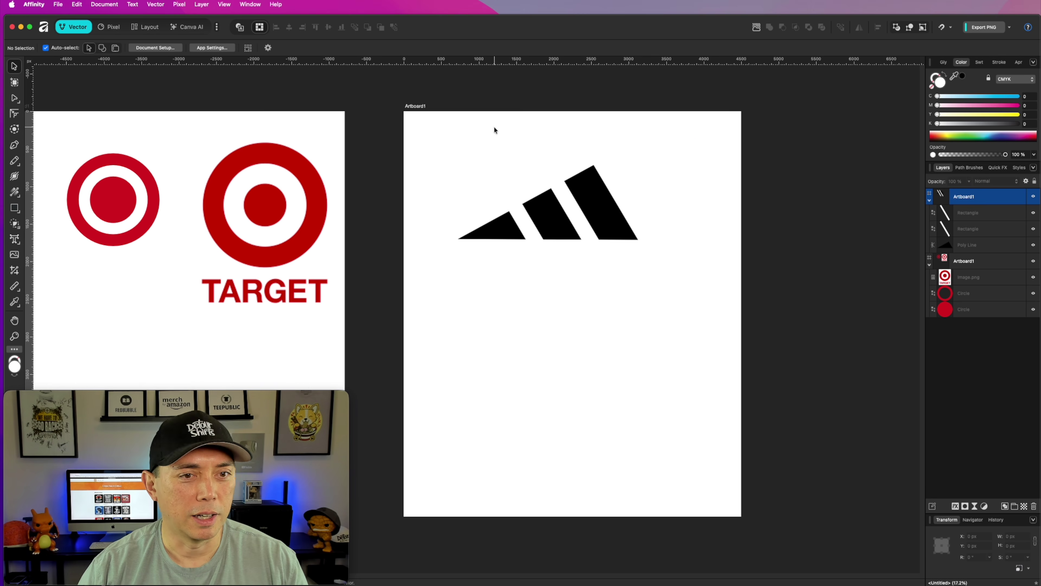
Move the triangle and both white stripes together up and left to about X 273, Y 292 px.
drag(693, 298, 449, 132)
drag(627, 212, 588, 202)
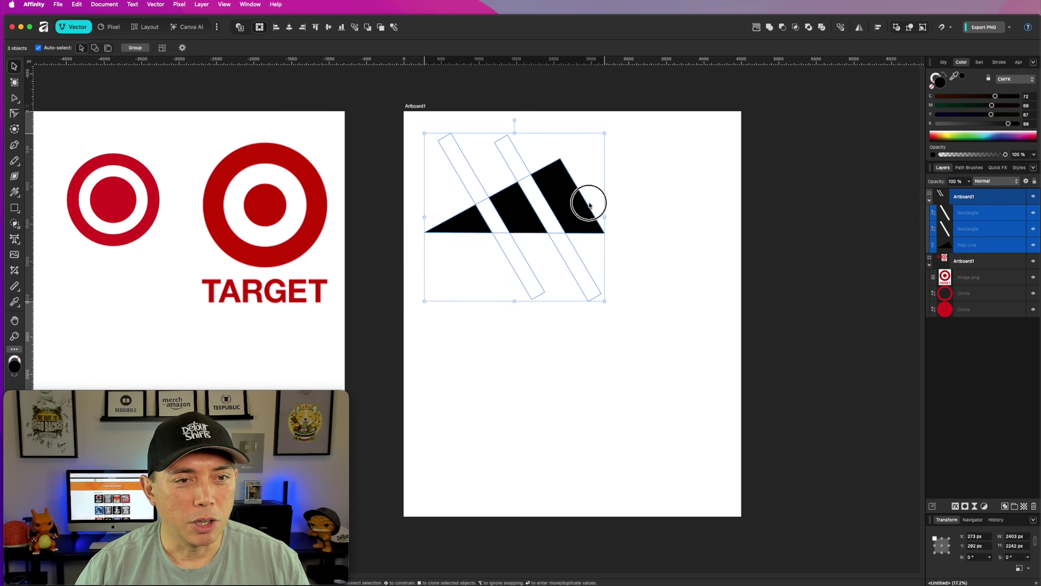
click(667, 276)
Subtract both white stripes from the black triangle and show the nodes of the cut shape.
click(514, 164)
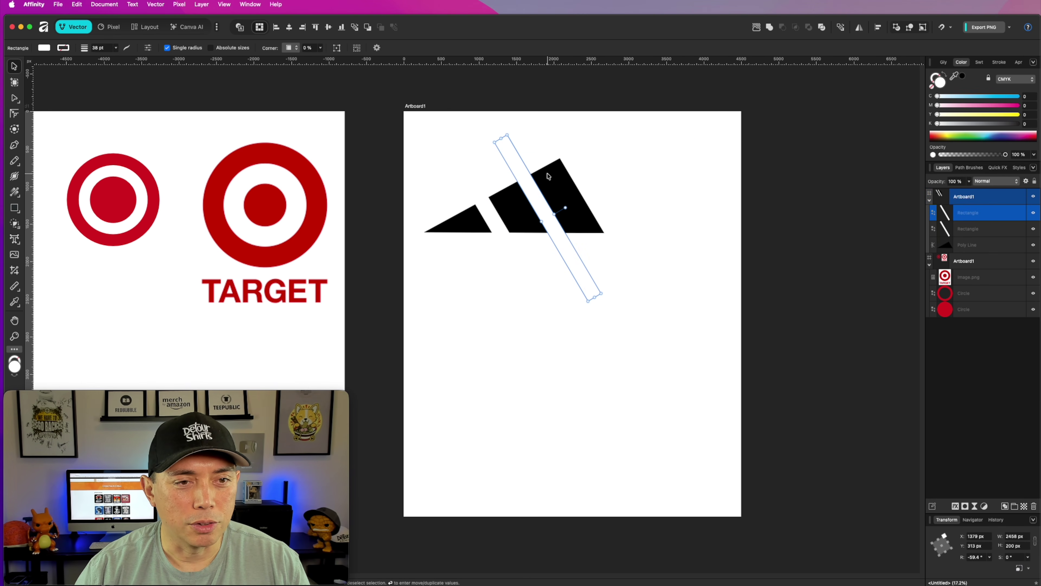
shift+click(552, 181)
click(490, 207)
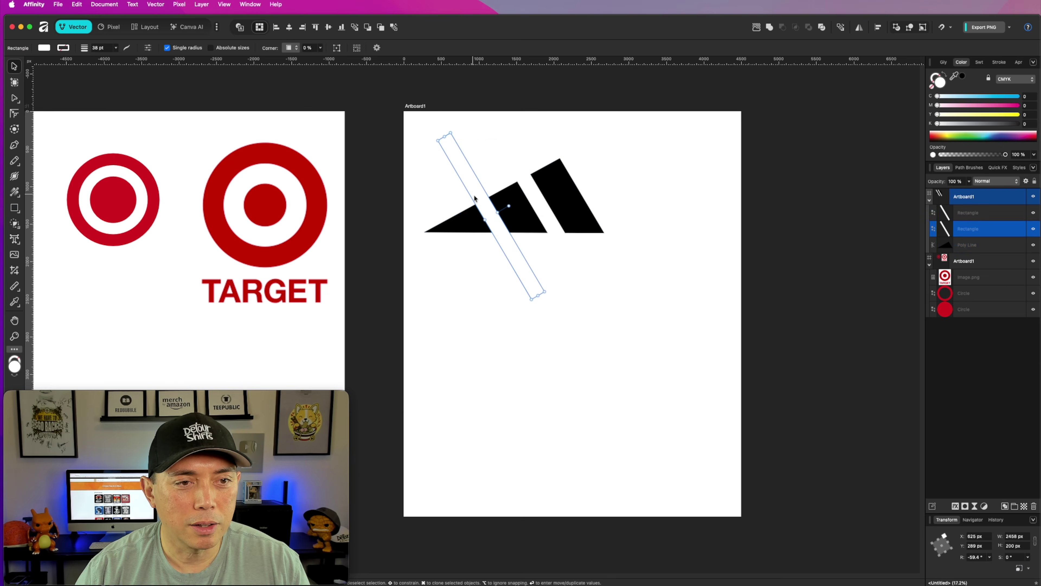
shift+click(516, 168)
shift+click(568, 185)
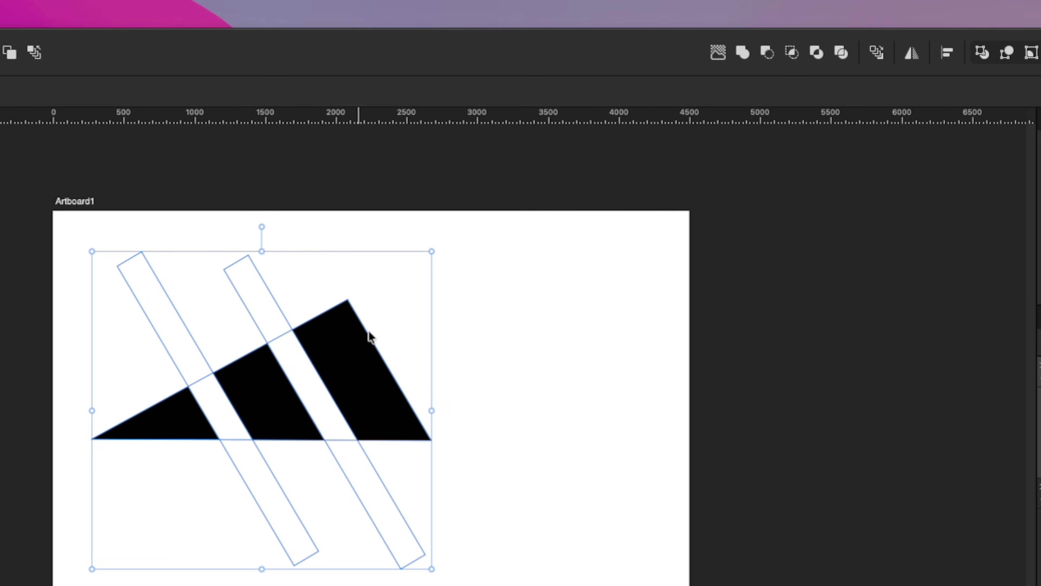
click(765, 54)
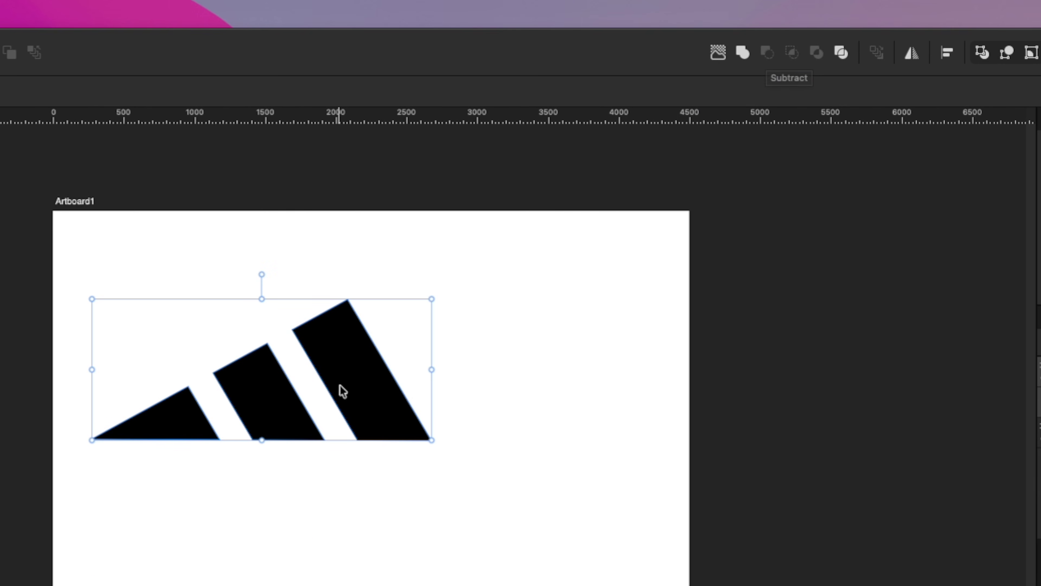
key(a)
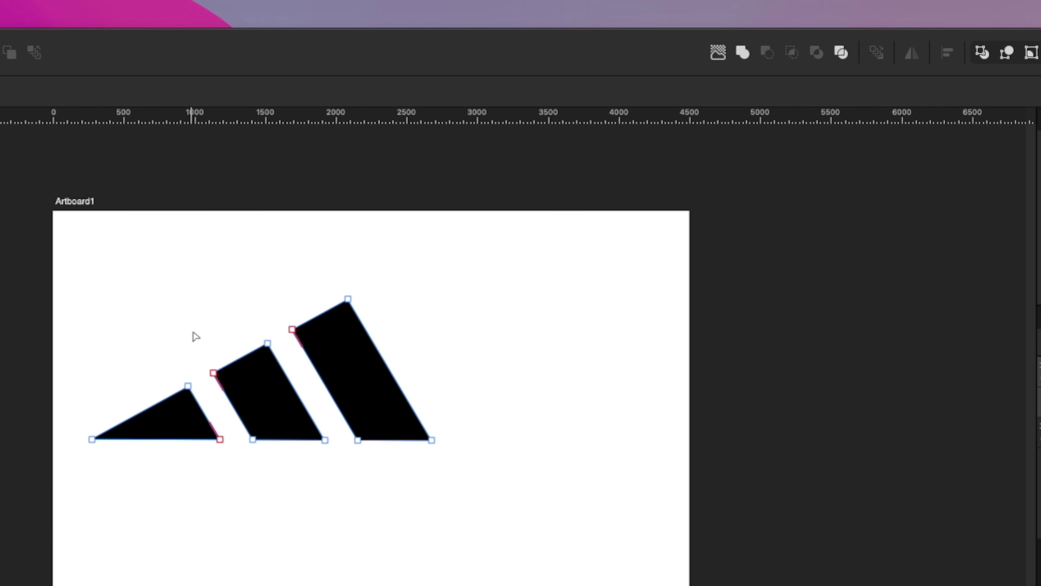
Change the second artboard's background to light blue by raising its cyan value.
click(82, 201)
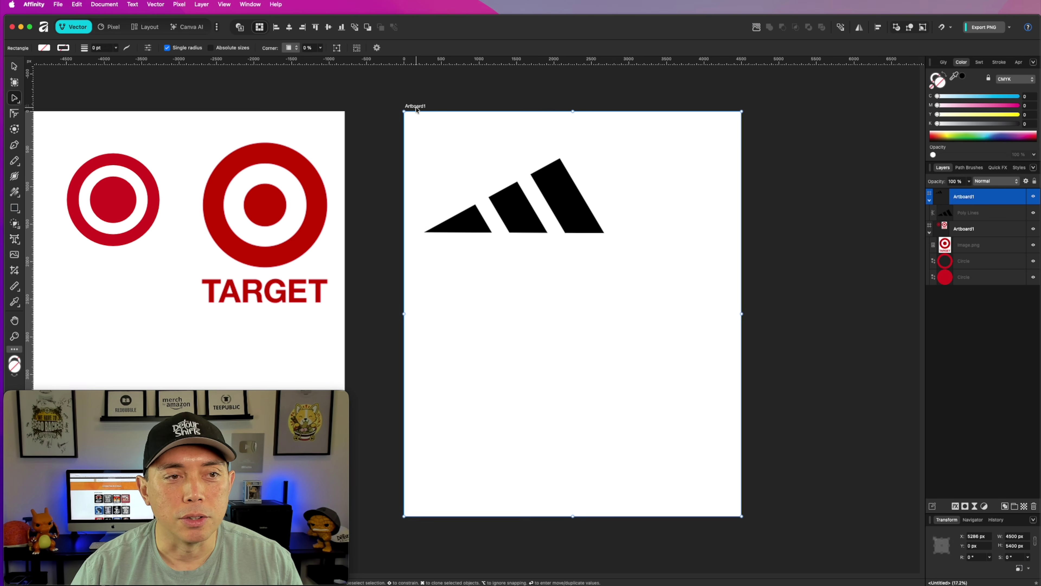
drag(938, 96, 975, 94)
Try the three bars in white against the blue background and restore their black fill.
drag(400, 153, 611, 236)
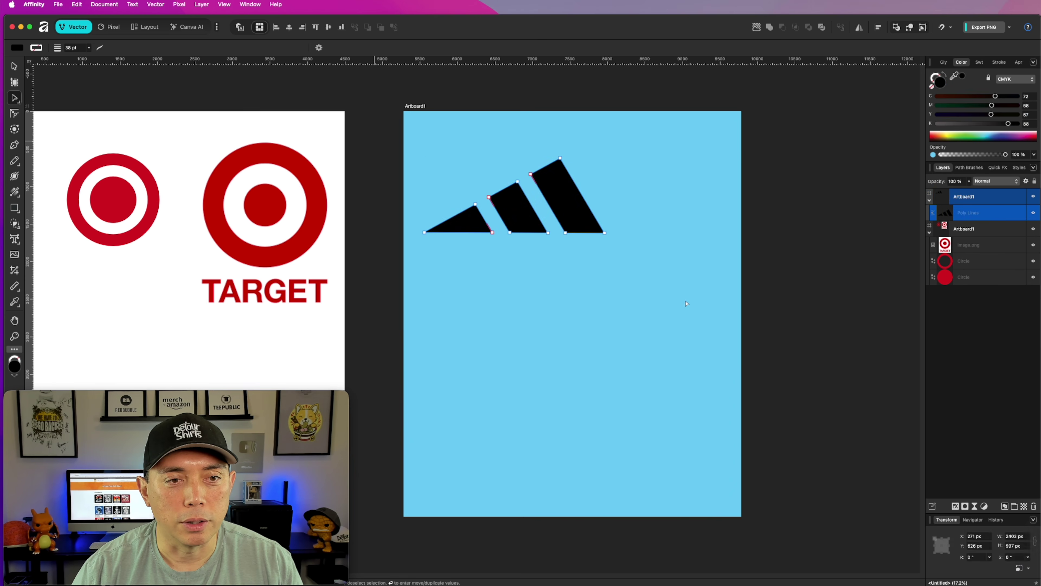
click(938, 124)
click(938, 115)
click(938, 106)
click(938, 96)
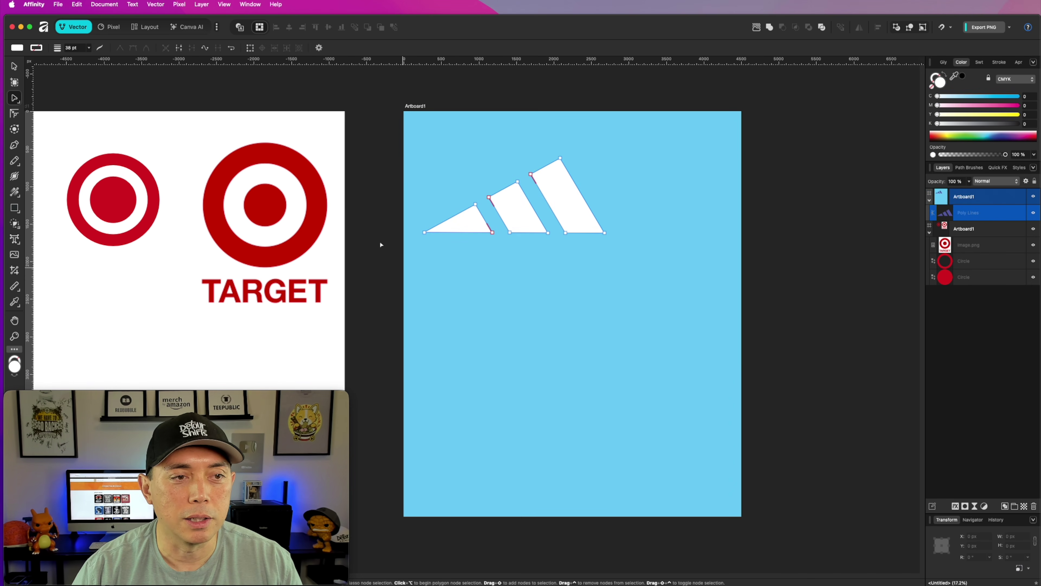
drag(383, 133, 759, 350)
click(963, 75)
Change the second artboard's background from light blue to white by setting its cyan value to 0.
click(410, 107)
click(936, 124)
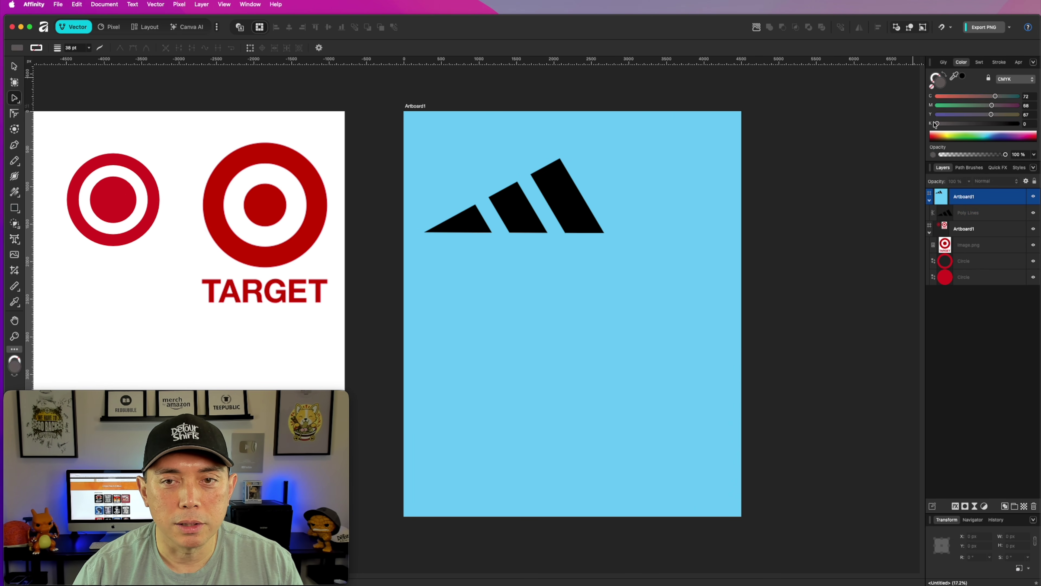
click(940, 84)
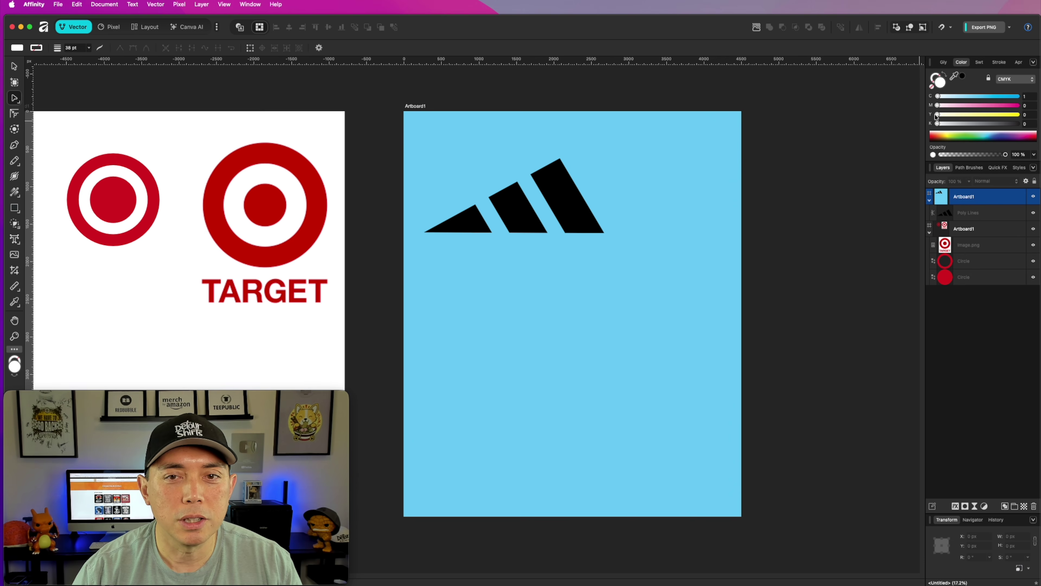
mouse_move(944, 97)
mouse_down()
mouse_move(978, 97)
mouse_move(938, 97)
mouse_up()
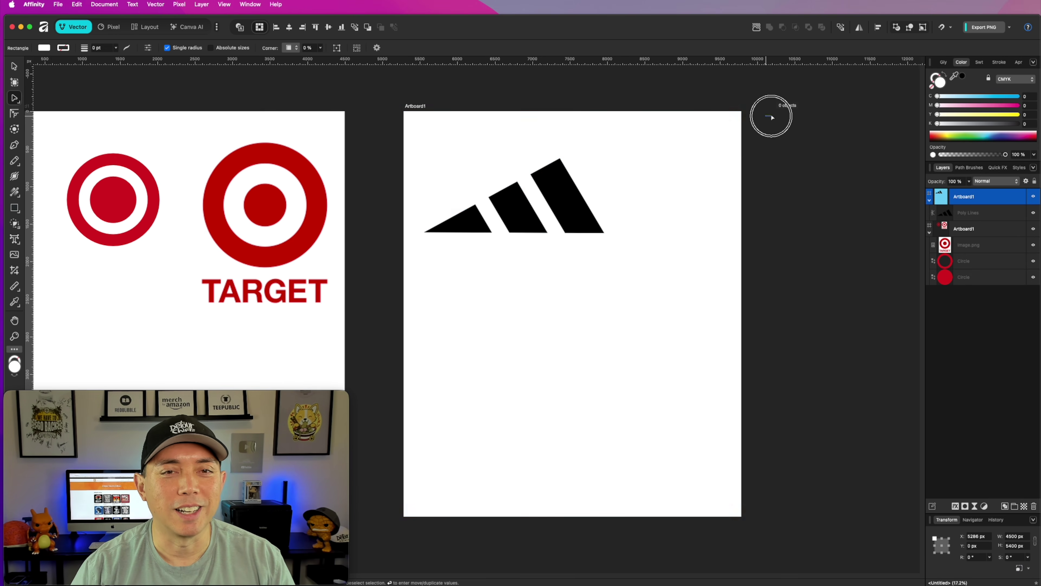
Add the Adidas logo image to the second artboard and position it to the right of the three bars.
drag(770, 114, 581, 282)
click(615, 295)
click(14, 65)
drag(600, 296, 679, 160)
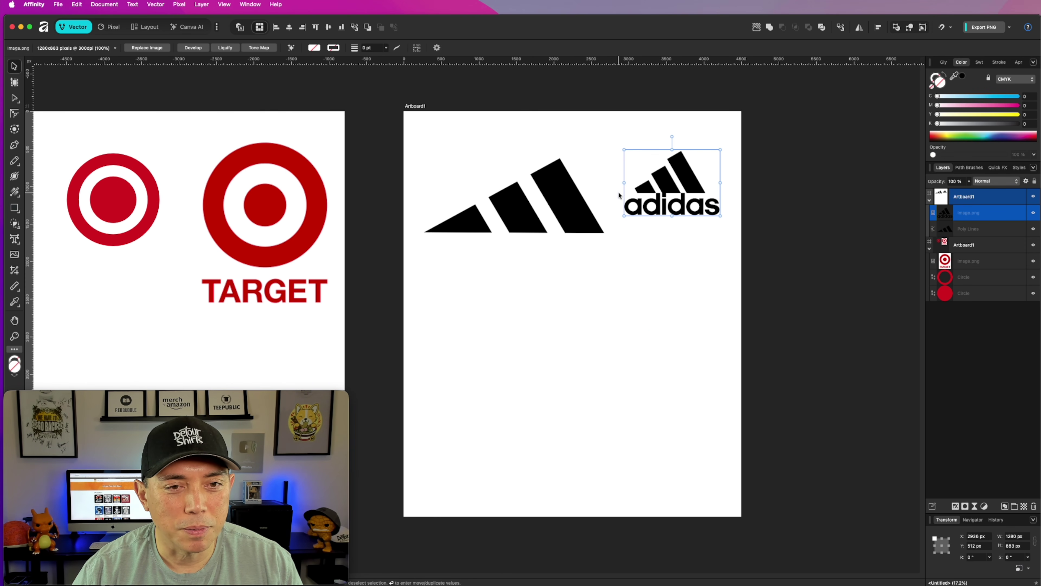
drag(675, 205, 672, 219)
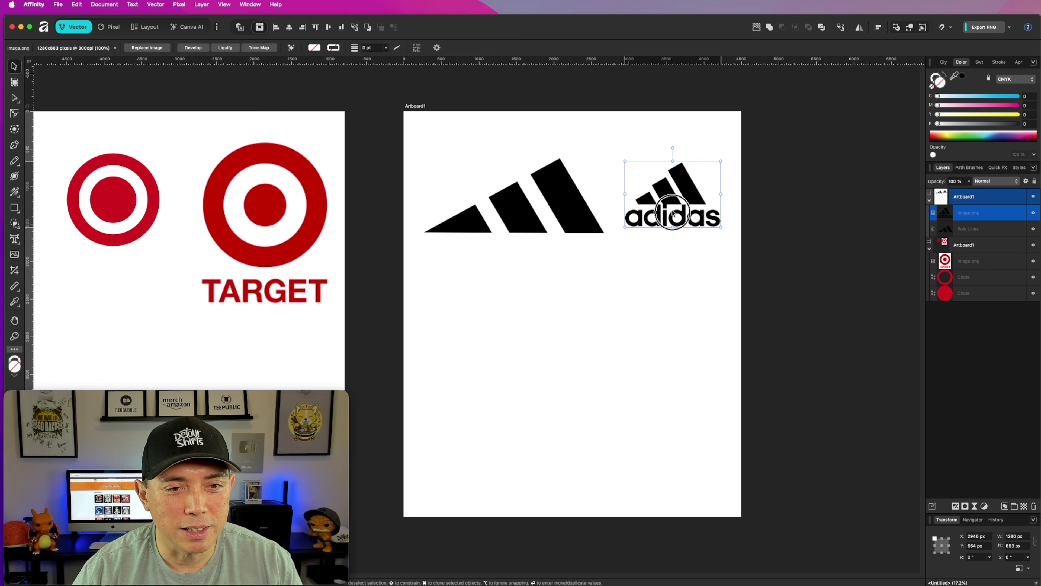
Move the three-bar mark slightly up and left to about X 109, Y 577 px, and select it.
click(559, 213)
drag(363, 132, 622, 288)
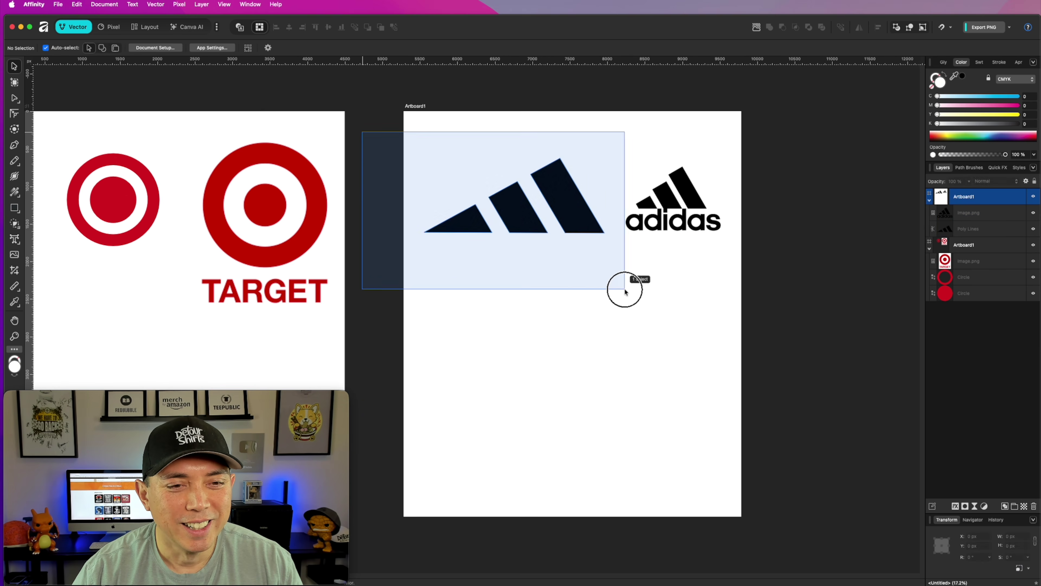
drag(581, 216, 572, 218)
click(631, 274)
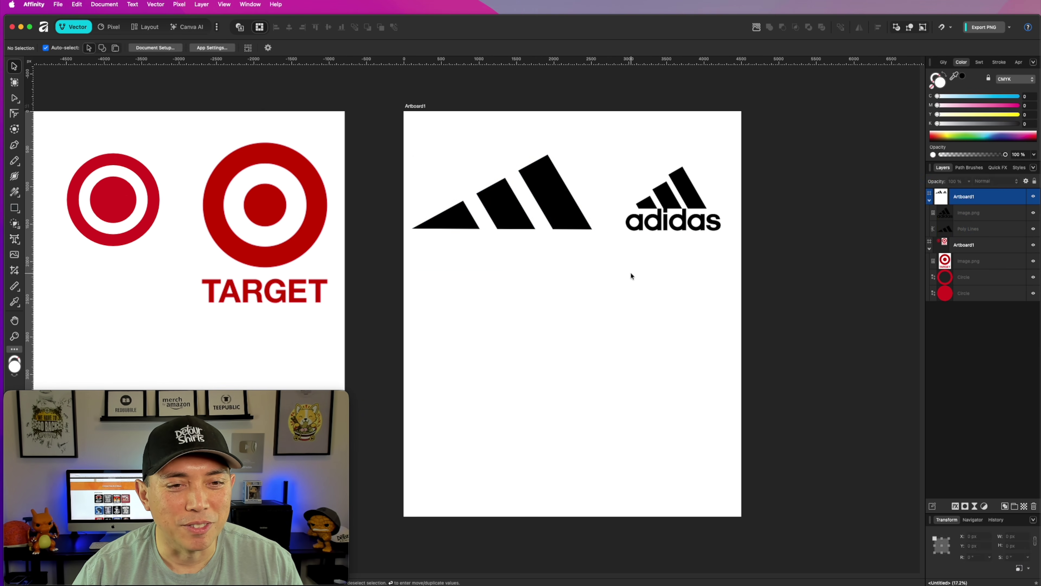
click(443, 224)
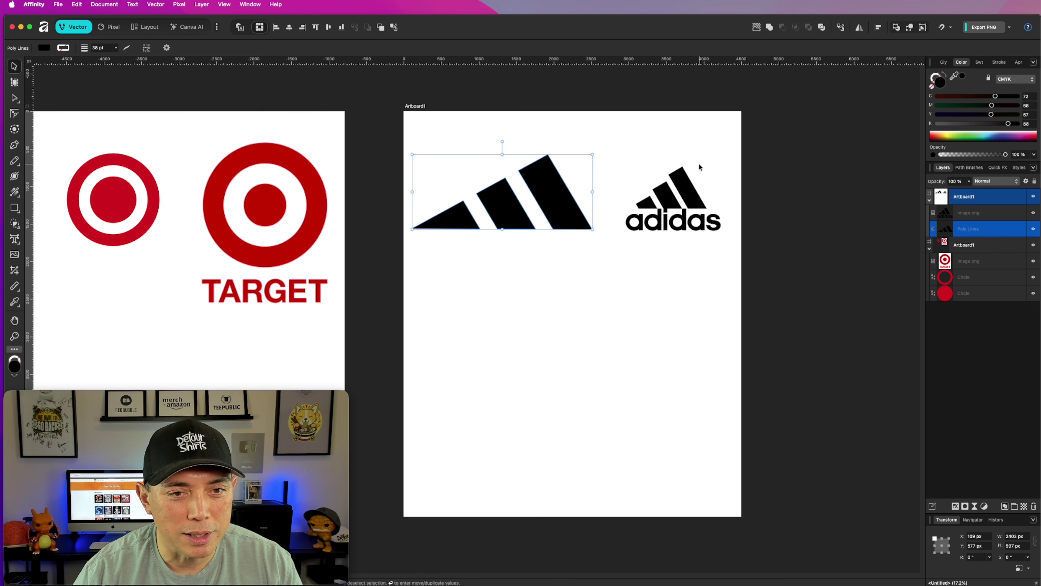
Enlarge the Adidas logo image to about 1749 × 1207 px and move it to about X 2658, Y 579 px.
click(650, 206)
drag(709, 229, 737, 254)
drag(693, 190, 685, 188)
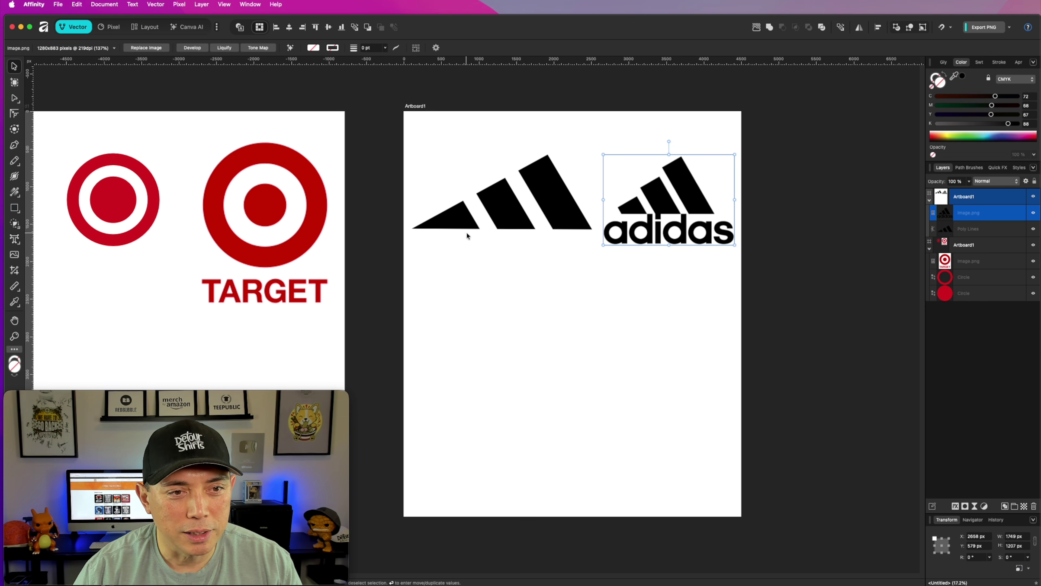
key(Escape)
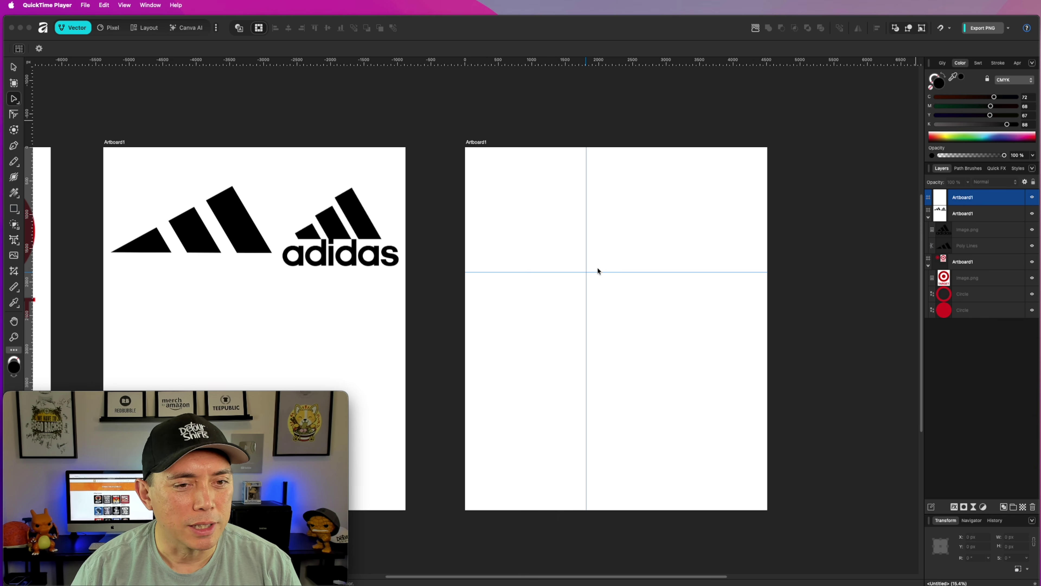
Draw a black rectangle above the guide intersection on the third artboard and narrow it to about 460 × 929 px, centred on the vertical guide.
drag(459, 173, 702, 387)
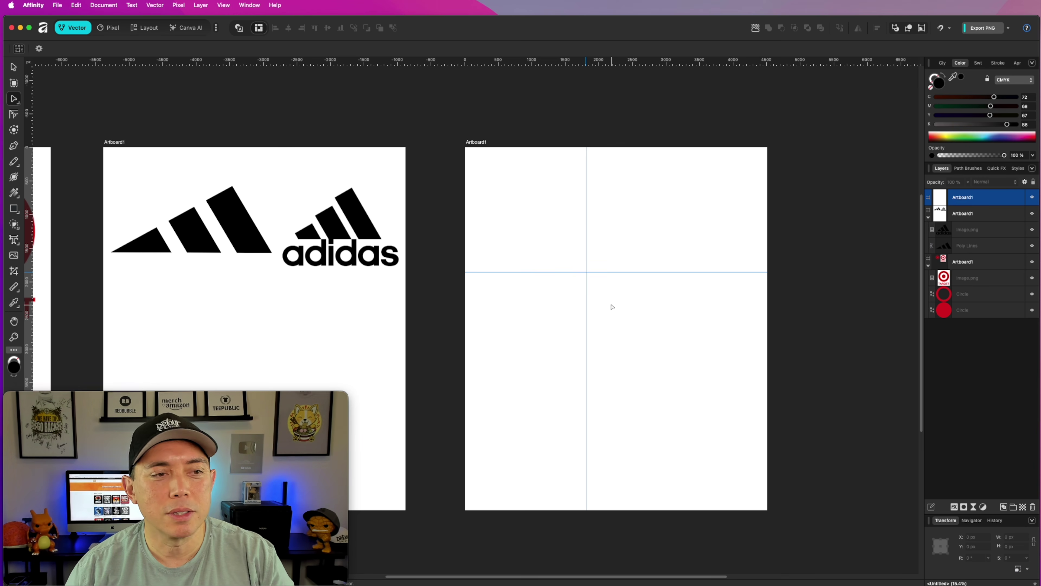
click(13, 209)
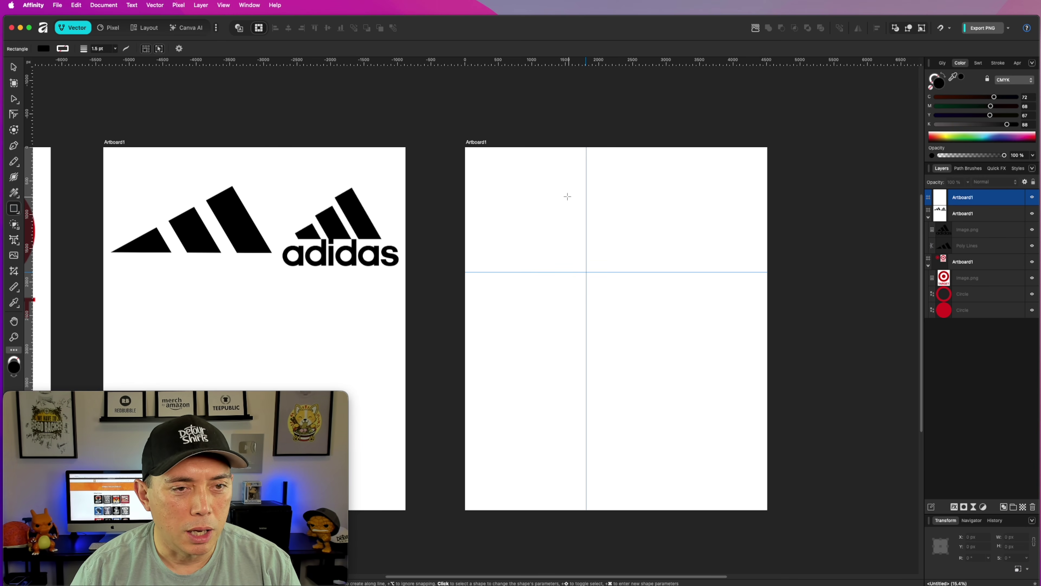
drag(565, 186, 602, 248)
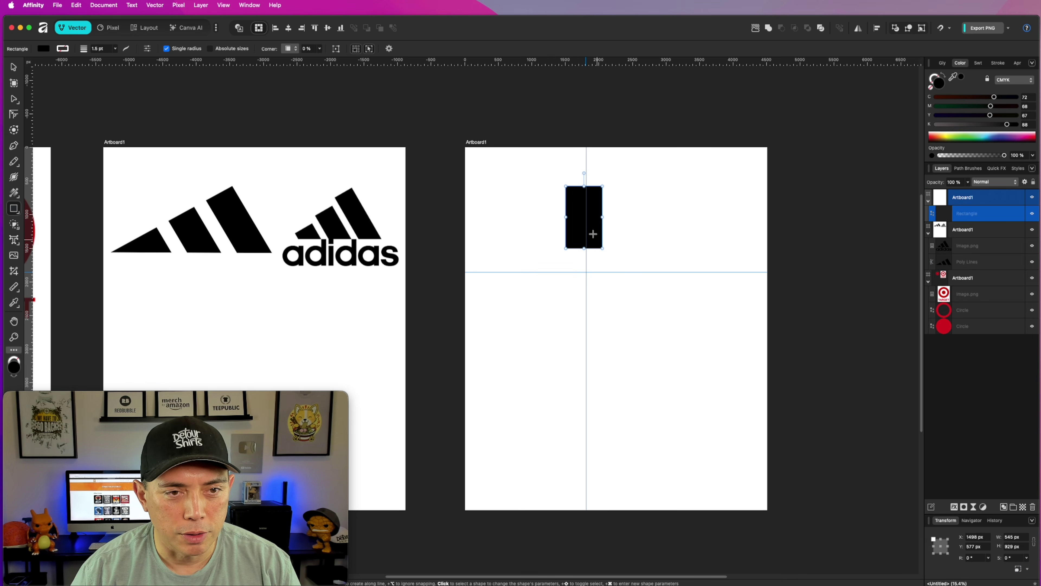
drag(567, 215, 571, 216)
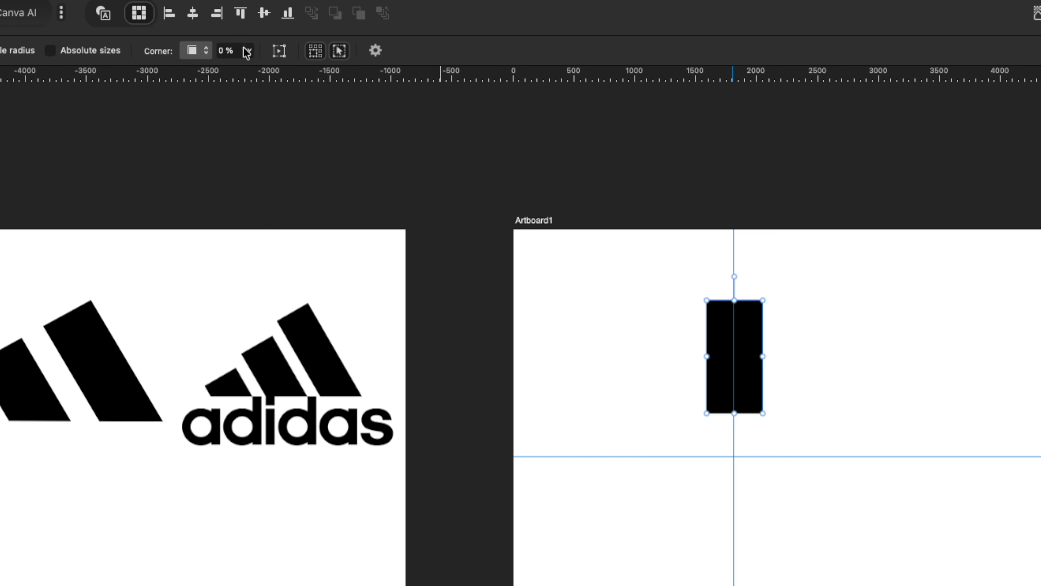
Give the black rectangle rounded corners with a 50% radius to form a pill shape.
click(247, 52)
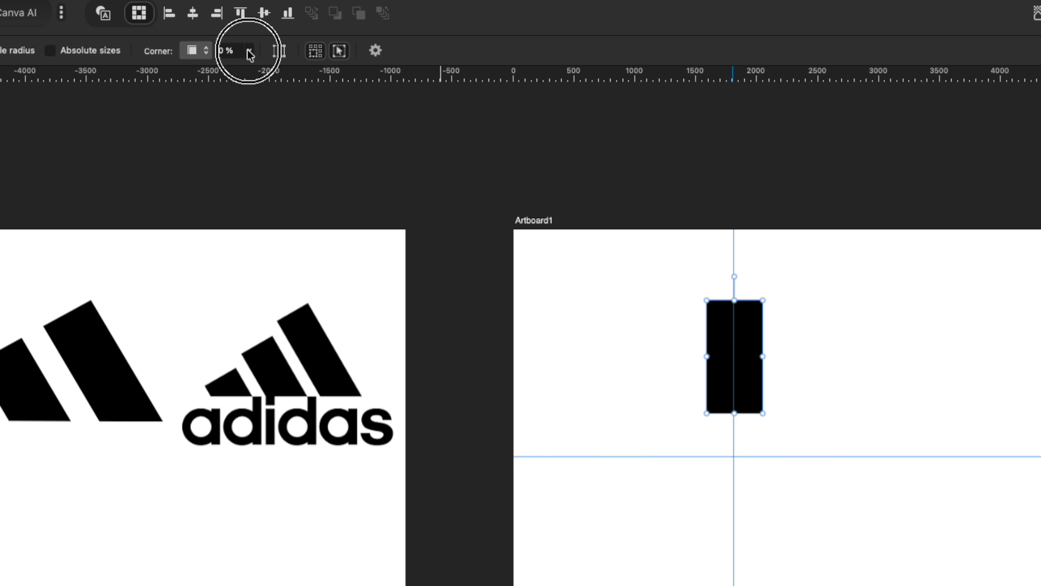
click(206, 50)
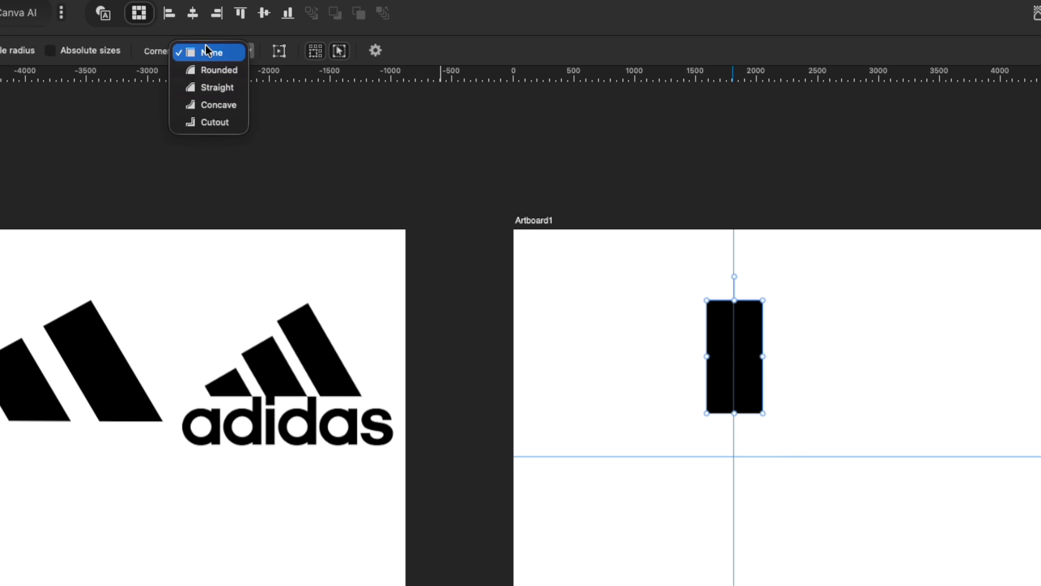
click(204, 70)
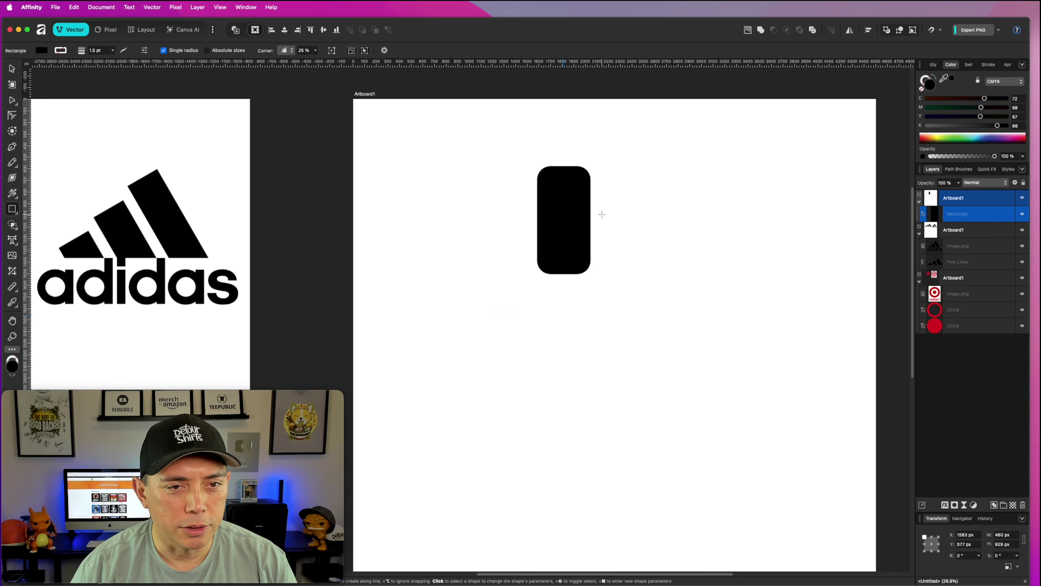
scroll(765, 349, up, 3)
drag(496, 140, 509, 148)
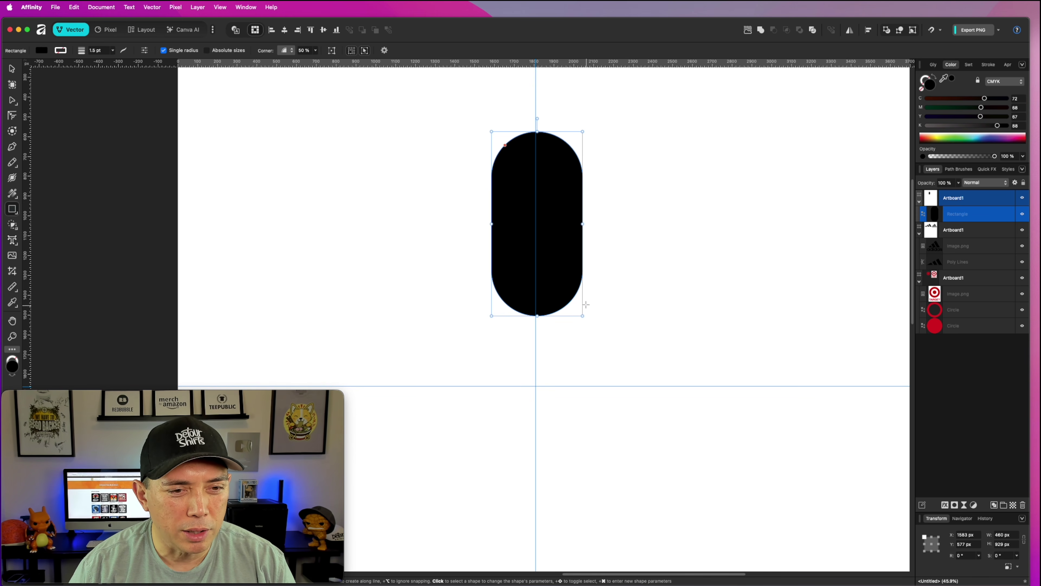
Convert the pill shape to curves and move its two lower side nodes inward to taper the lower end symmetrically.
right_click(559, 187)
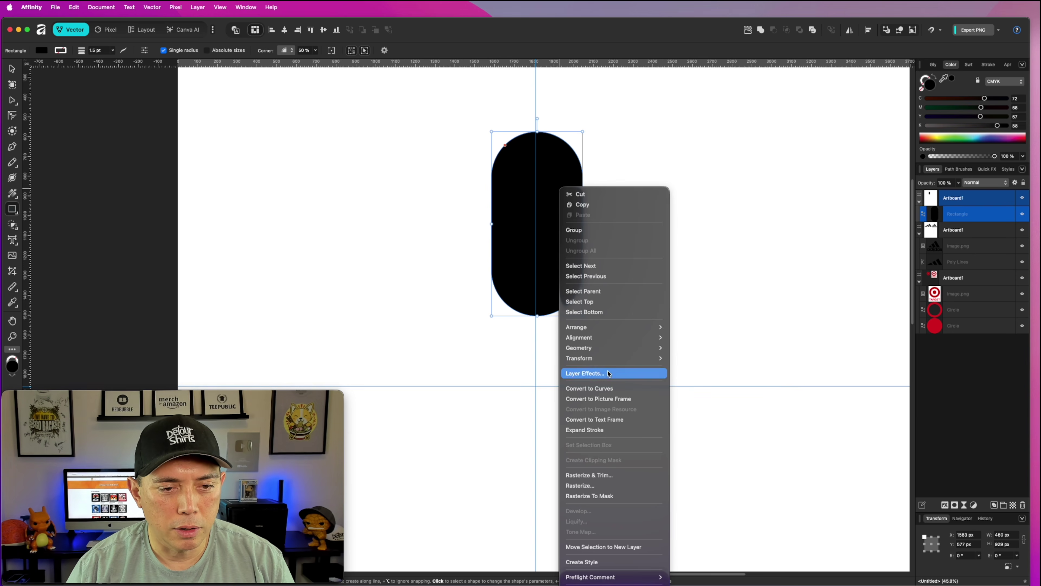
click(601, 389)
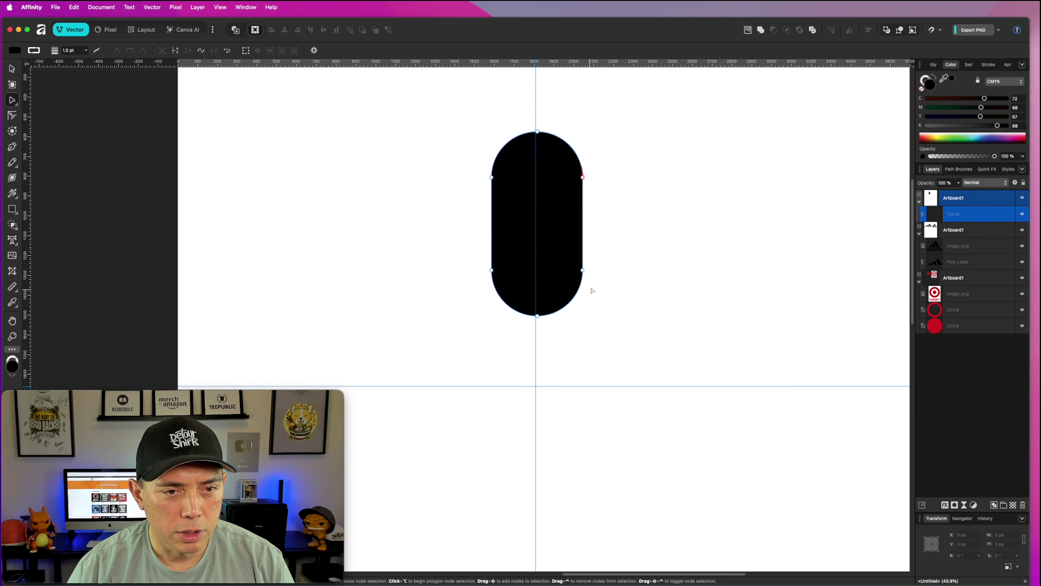
drag(581, 269, 570, 269)
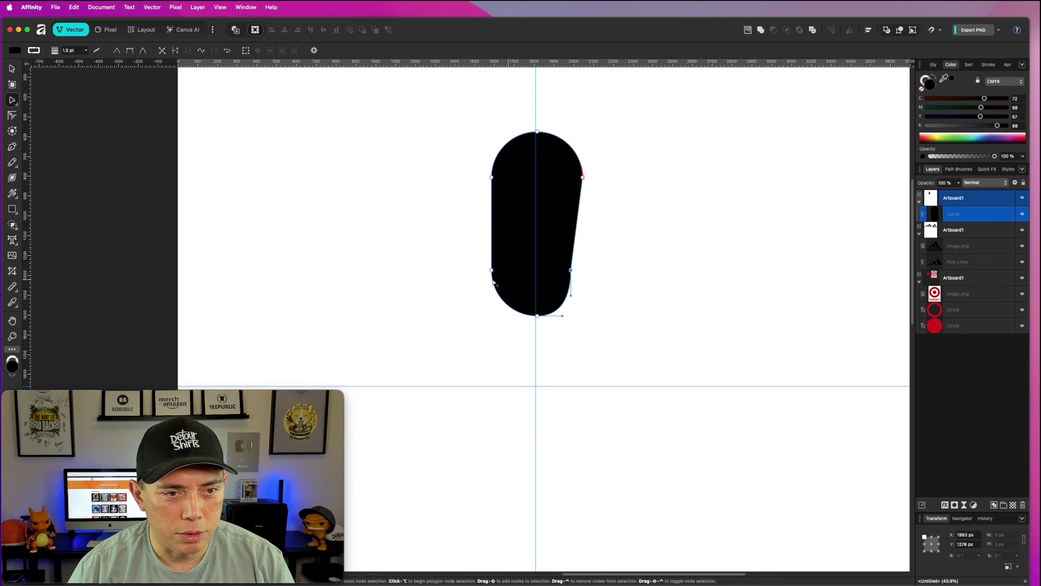
drag(492, 271, 518, 318)
click(570, 270)
click(537, 316)
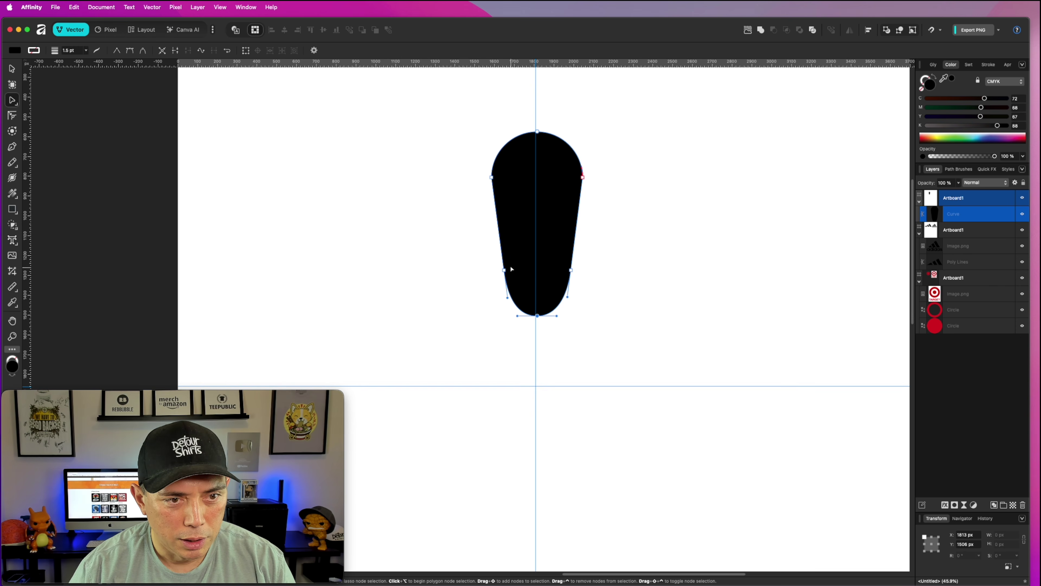
click(644, 213)
scroll(651, 268, down, 3)
scroll(650, 267, down, 1)
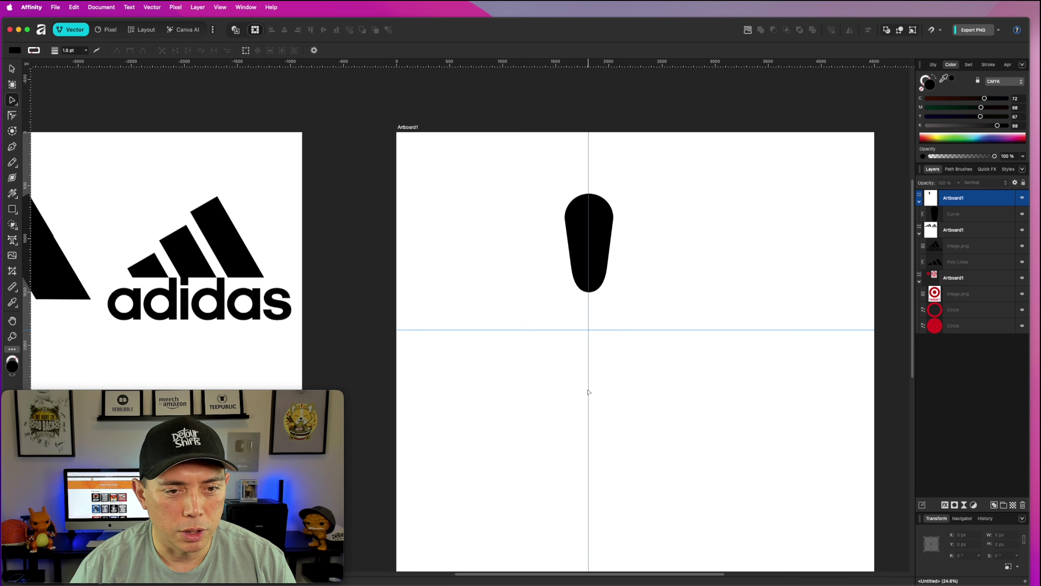
Select all nodes of the tapered shape in transform mode and move its transform origin down to the guide intersection.
click(12, 69)
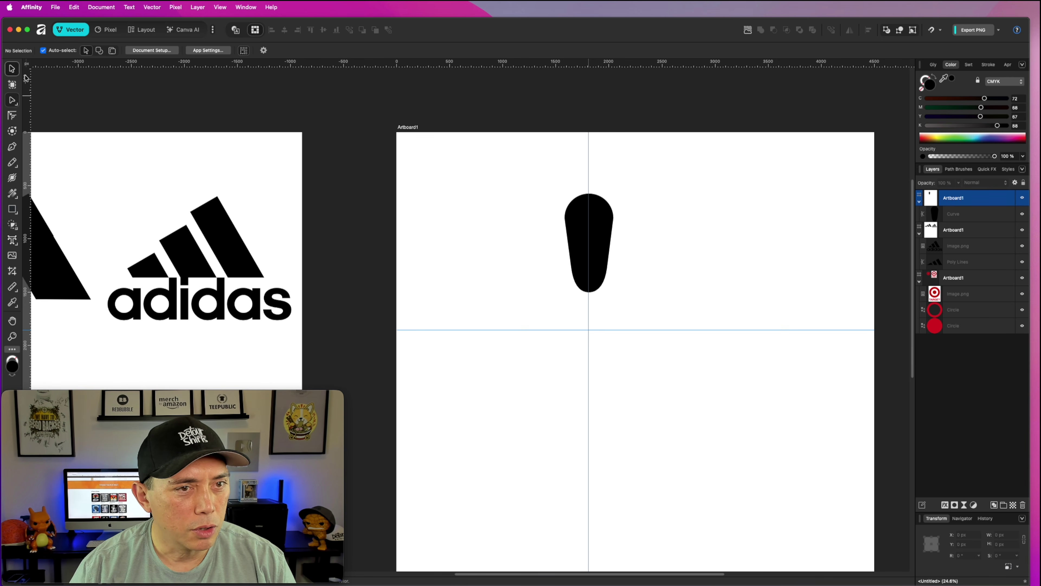
scroll(601, 240, up, 2)
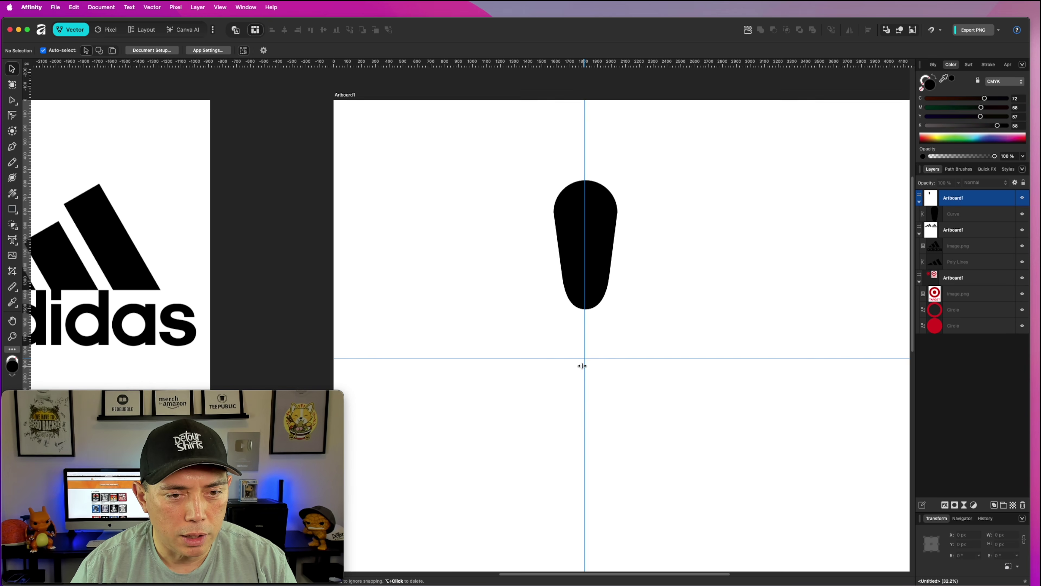
click(602, 230)
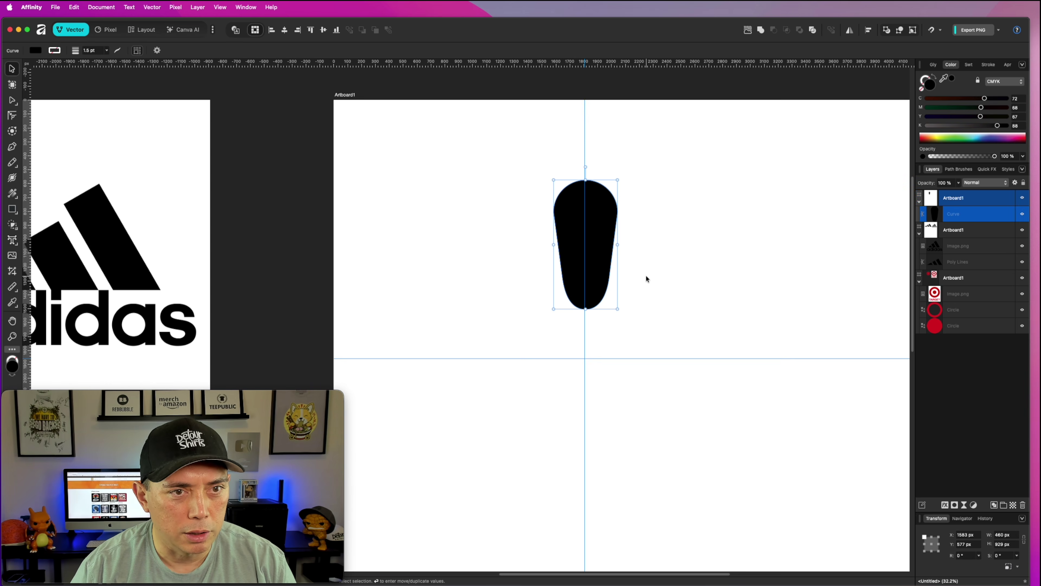
click(12, 101)
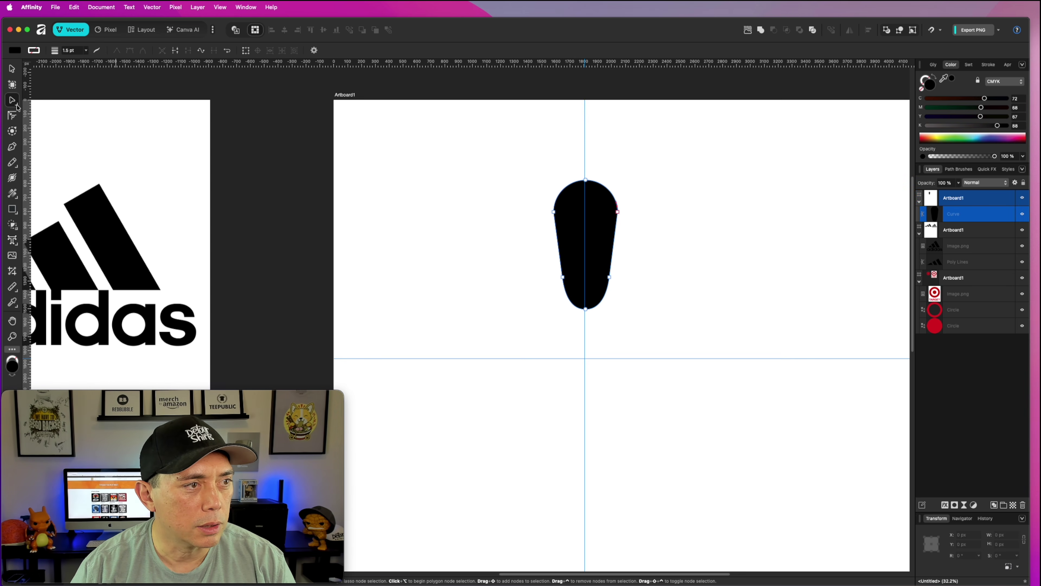
drag(539, 165, 654, 324)
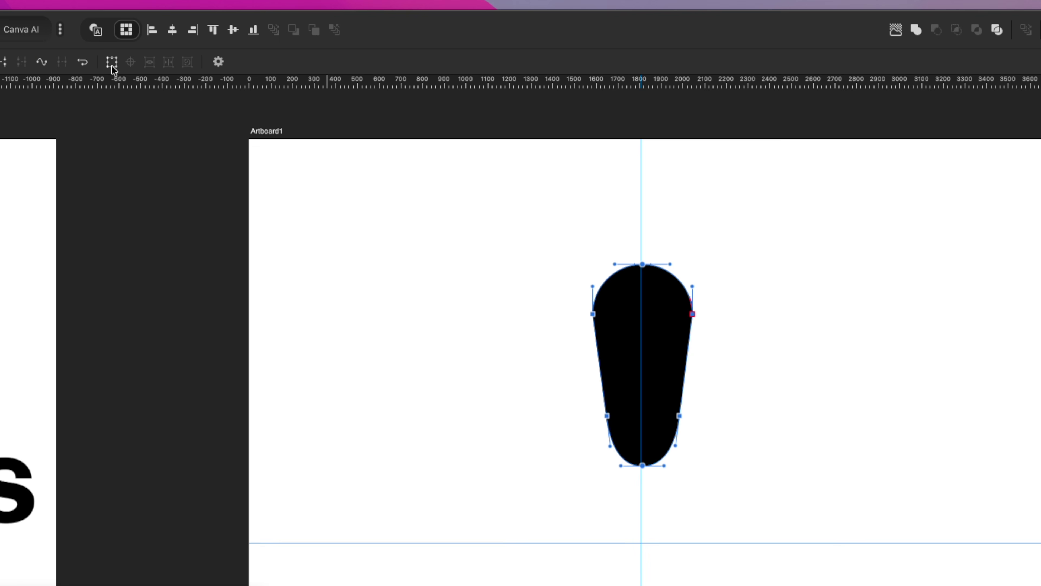
click(111, 64)
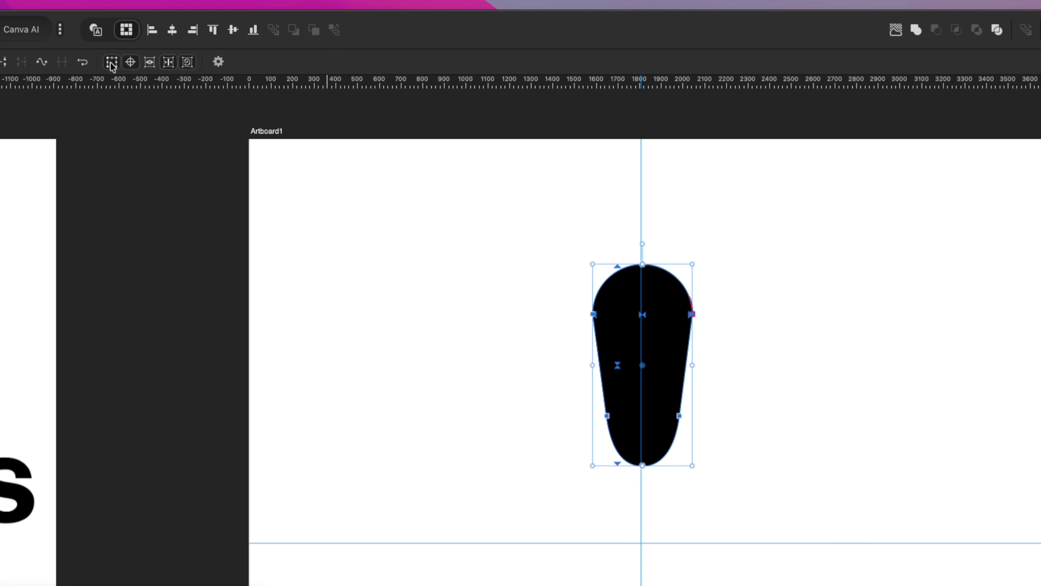
click(131, 62)
click(131, 63)
drag(639, 365, 642, 544)
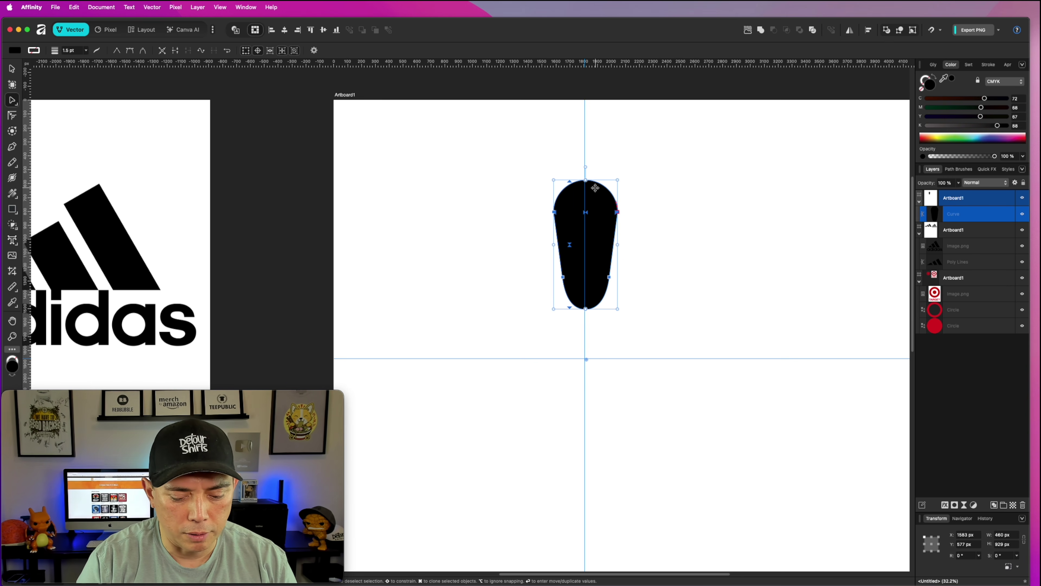
Duplicate the tapered shape, select all nodes of the copy and place its transform origin on the guide intersection.
key(super+j)
click(540, 170)
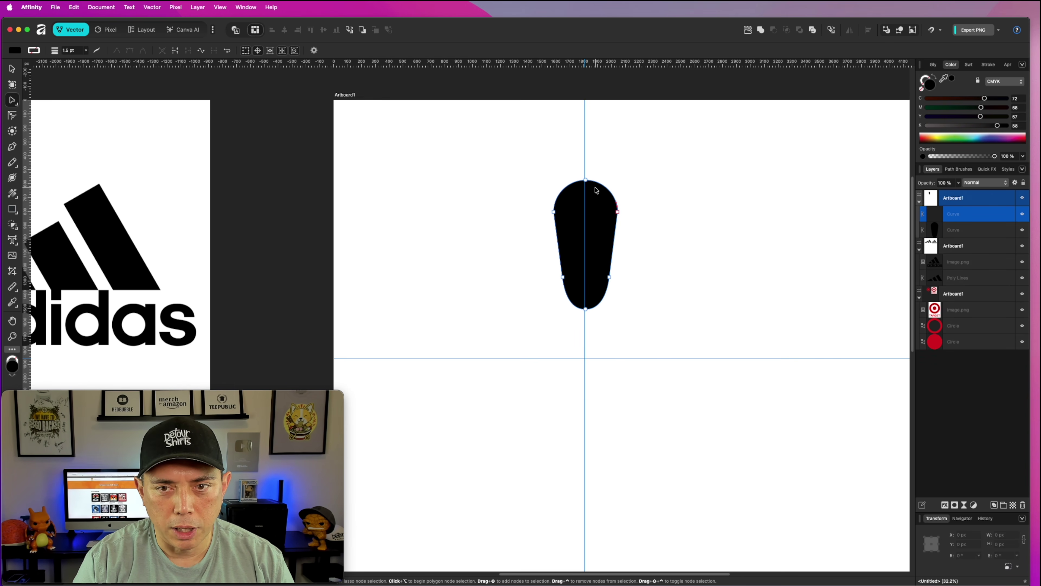
drag(521, 168, 700, 347)
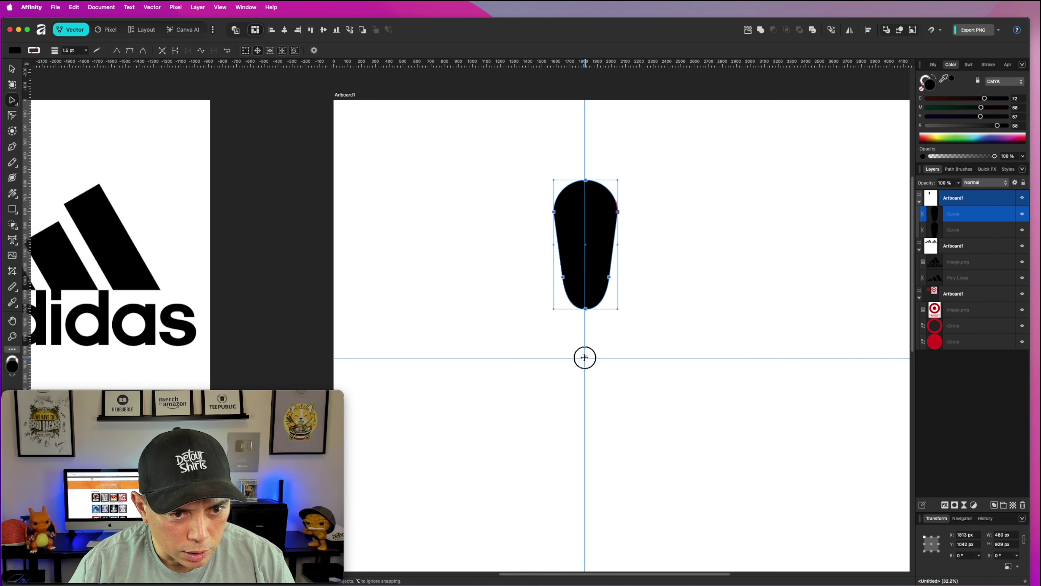
drag(585, 359, 585, 359)
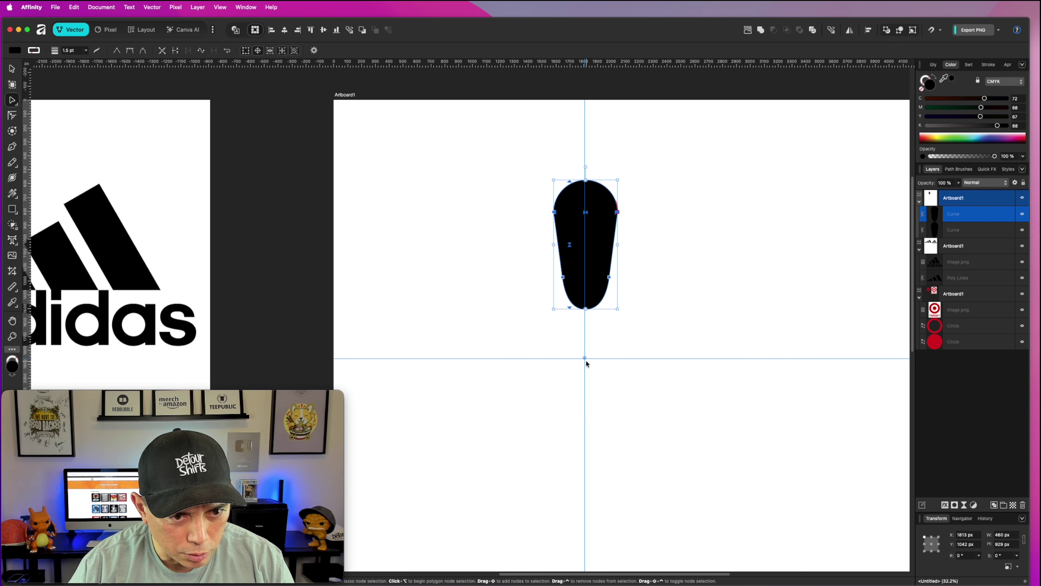
Rotate the copied tapered shape 60° counter-clockwise around the guide intersection.
scroll(580, 370, up, 1)
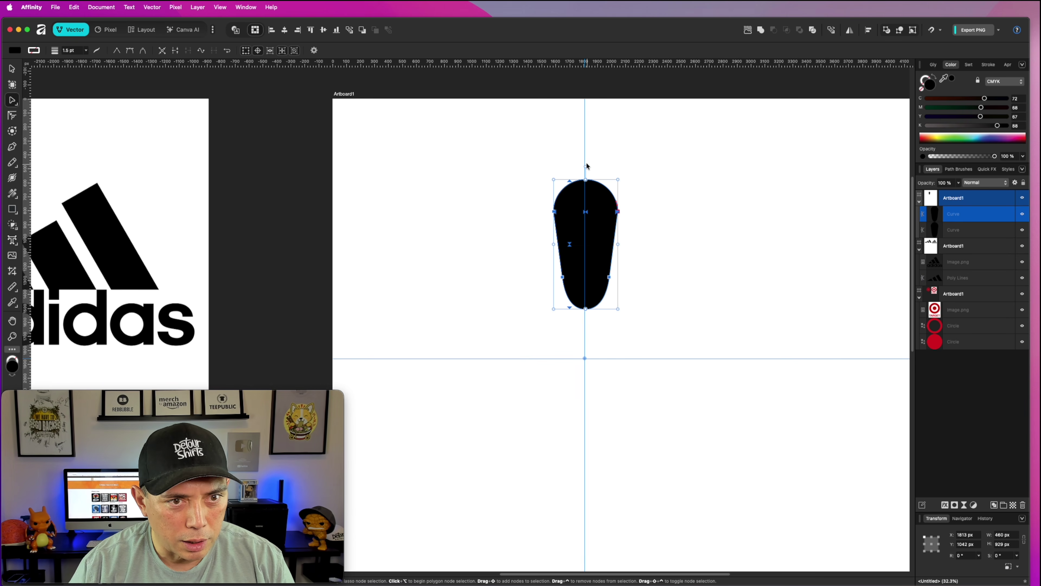
drag(586, 166, 425, 249)
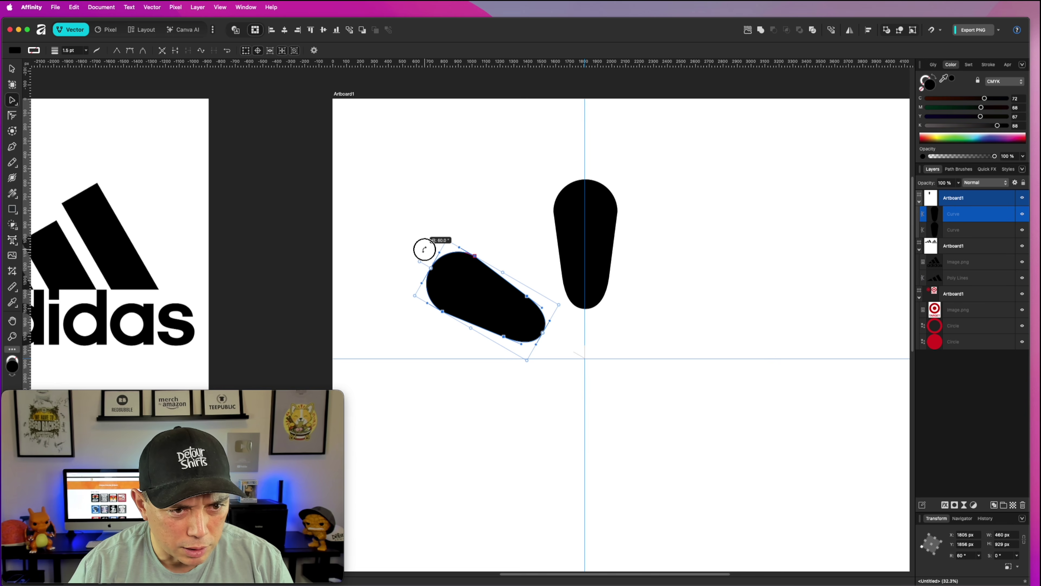
drag(425, 249, 424, 251)
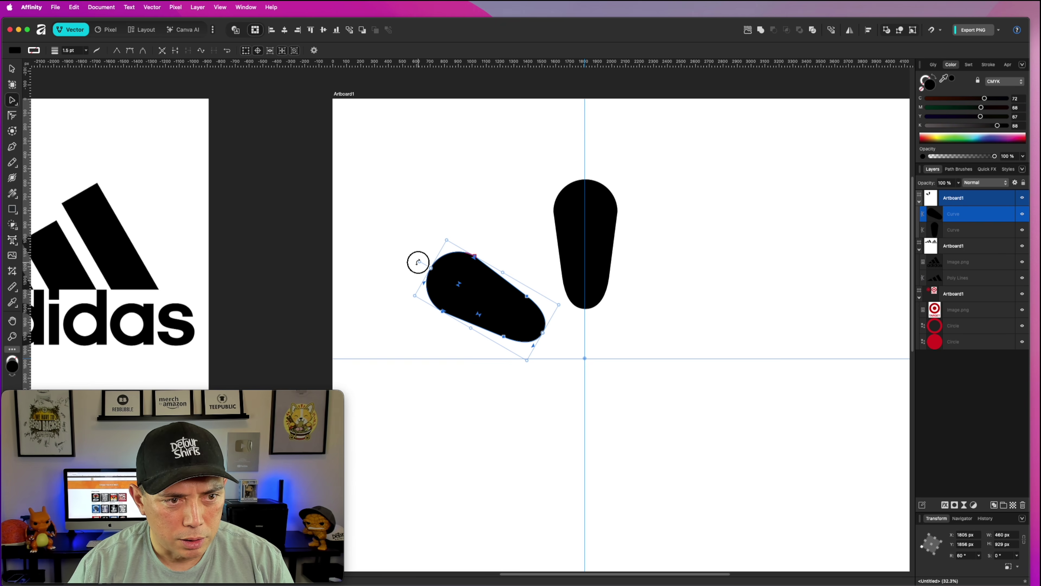
mouse_move(418, 261)
mouse_down()
mouse_move(409, 327)
mouse_move(414, 267)
mouse_up()
click(696, 257)
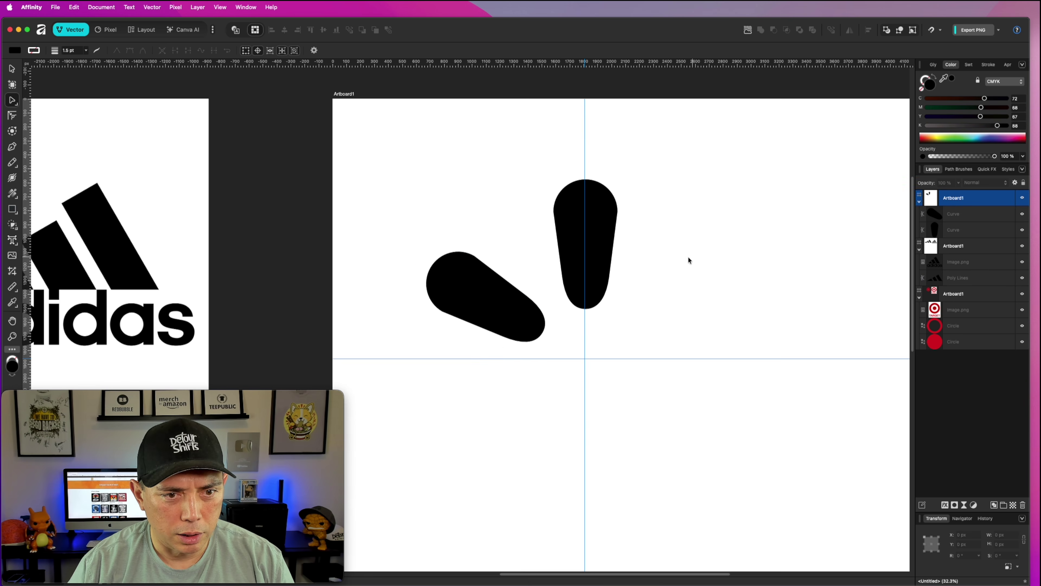
Duplicate the rotated tapered shape, flip the copy horizontally and place it on the opposite side of the vertical guide.
click(466, 290)
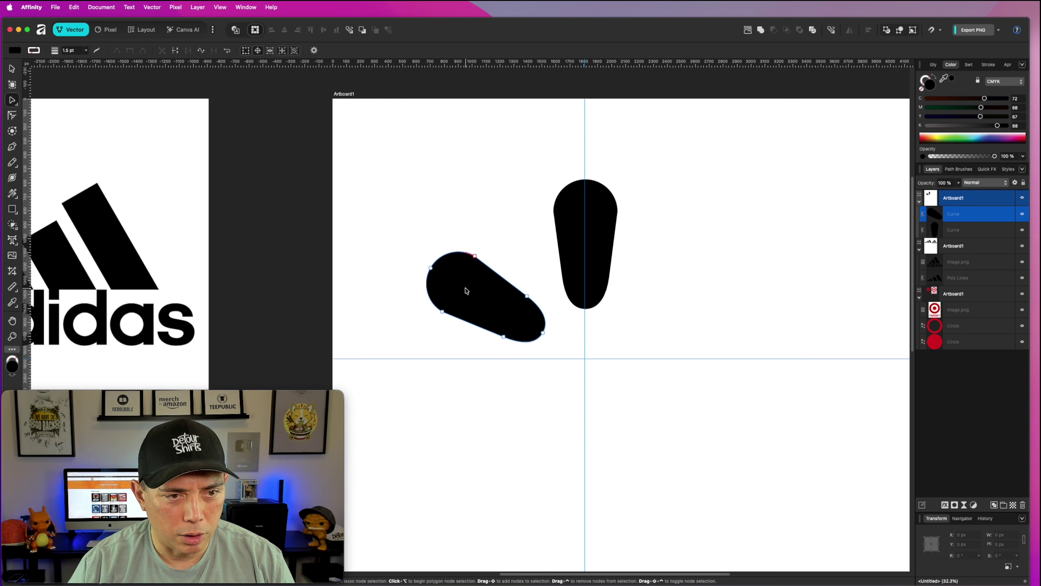
click(11, 69)
click(465, 165)
click(471, 292)
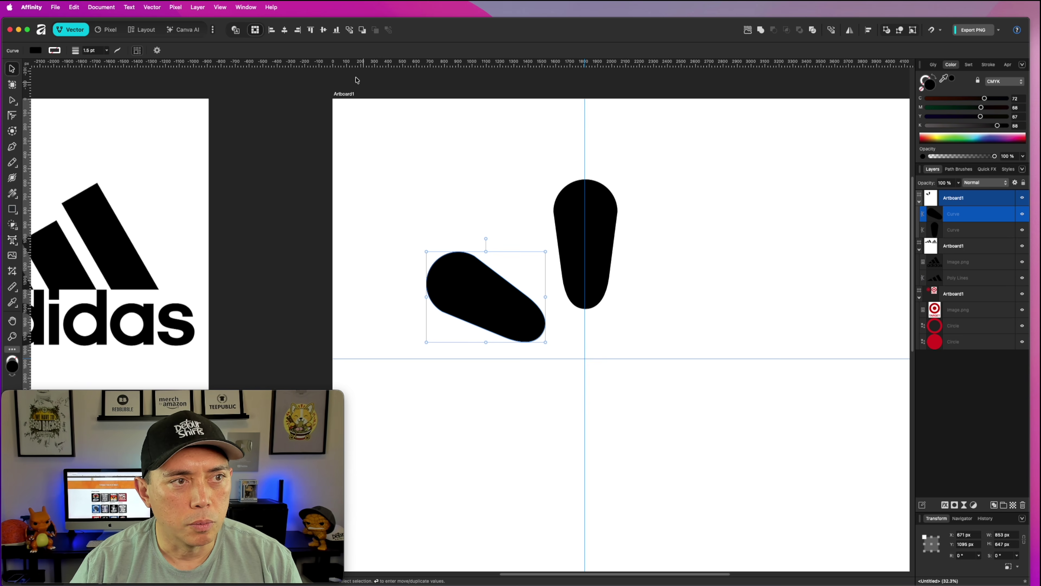
click(849, 31)
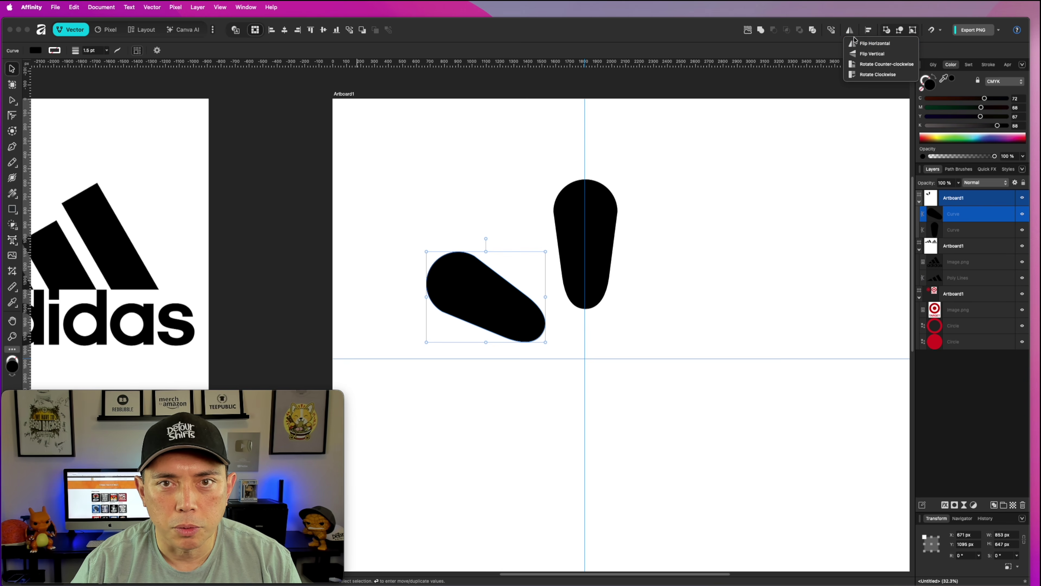
click(849, 31)
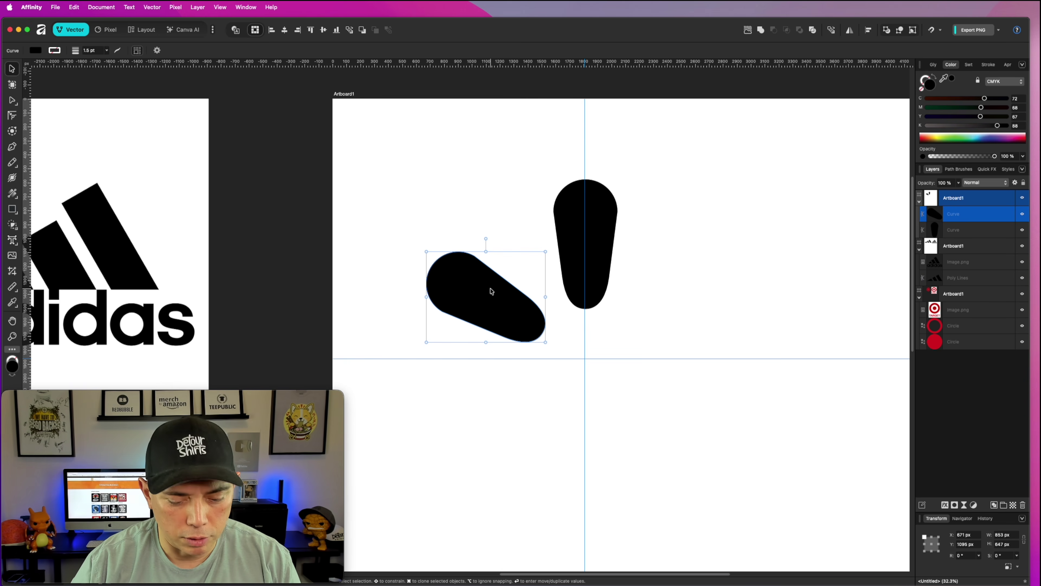
key(super+j)
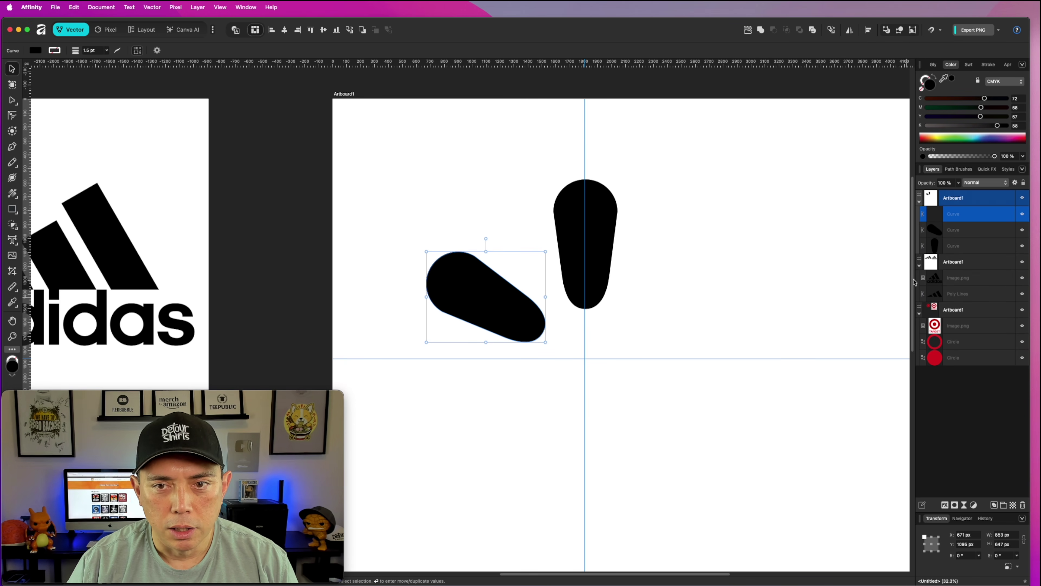
click(848, 32)
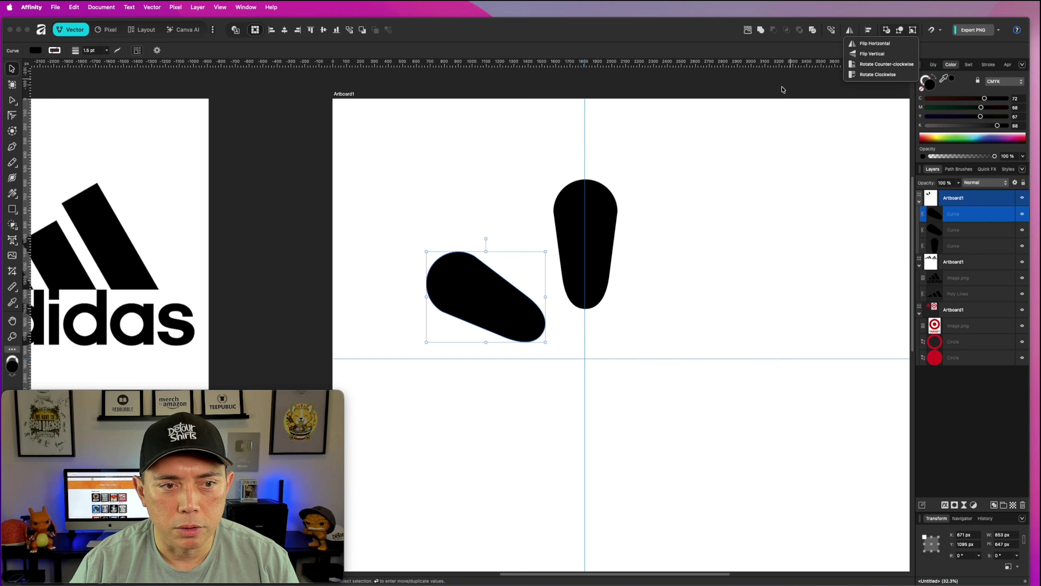
click(874, 43)
drag(511, 295, 708, 296)
Select all three tapered shapes and place a copy of the set straight below them.
shift+click(482, 310)
shift+click(493, 307)
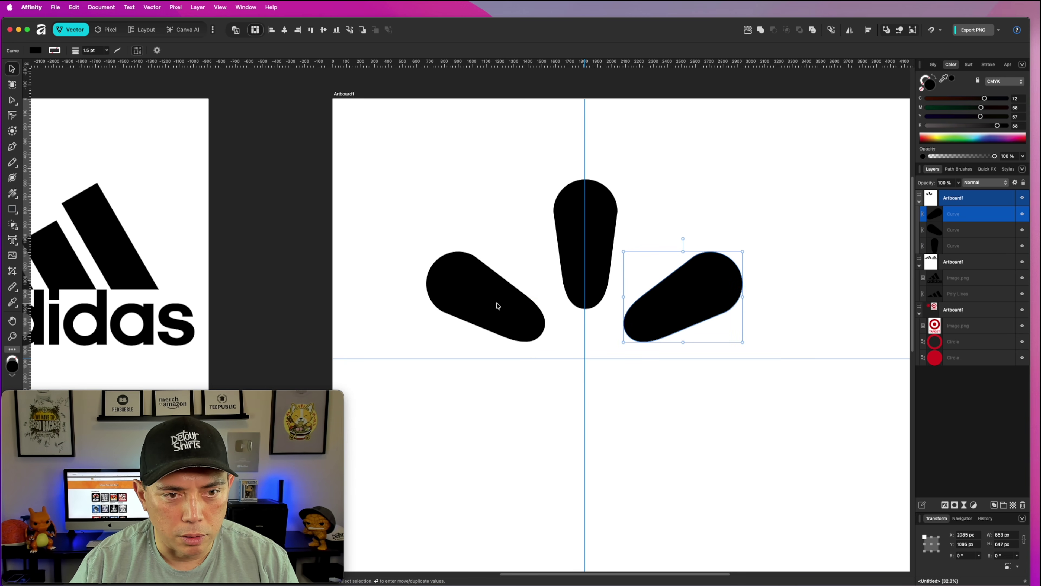
shift+click(698, 283)
click(699, 286)
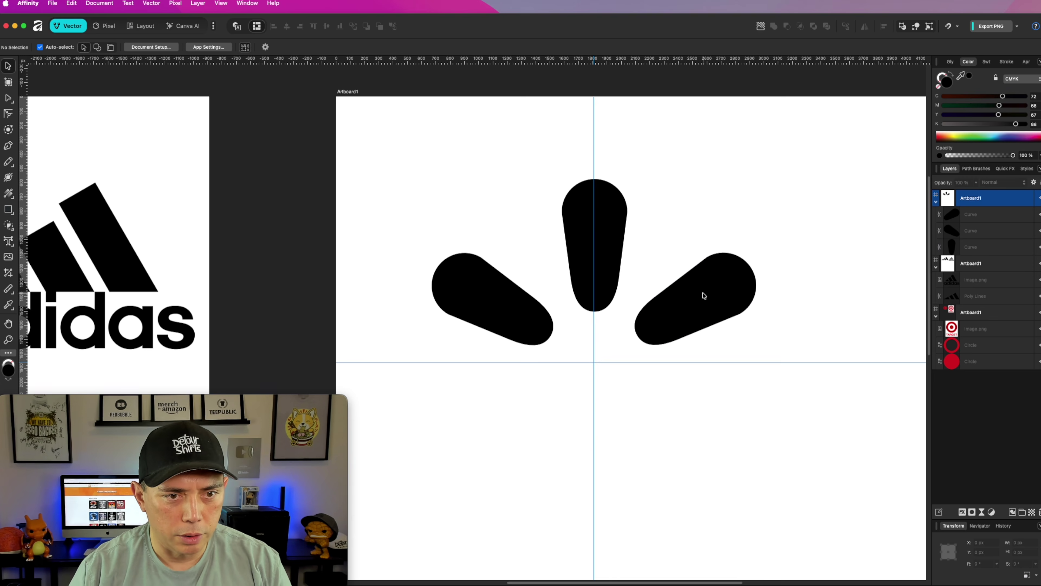
drag(383, 149, 795, 375)
drag(688, 302, 686, 400)
key(super+z)
shift+click(990, 246)
drag(680, 287, 671, 434)
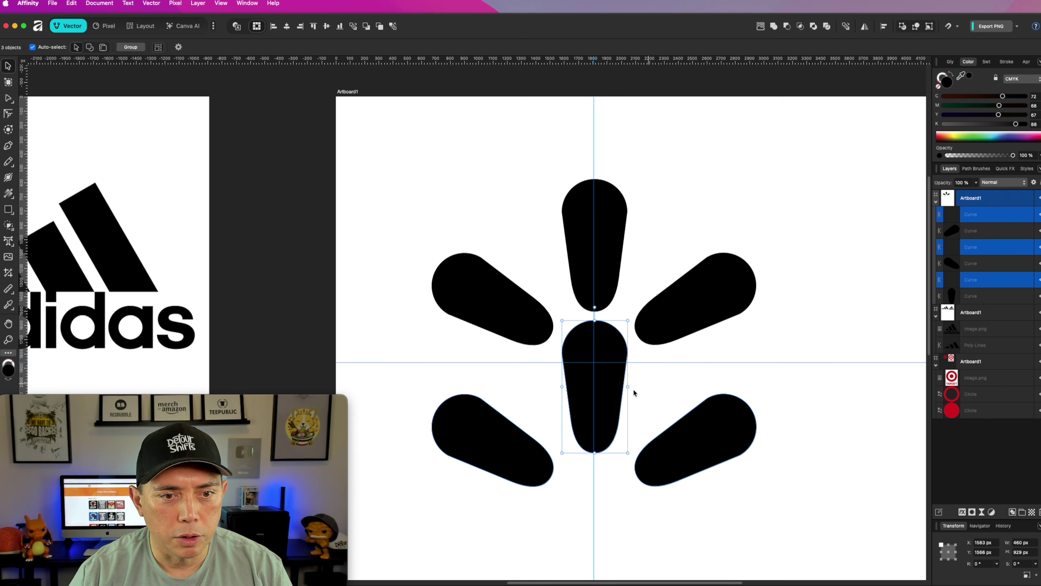
Flip the lower copy of the upright shape vertically and move it down along the vertical guide.
shift+click(699, 449)
shift+click(511, 430)
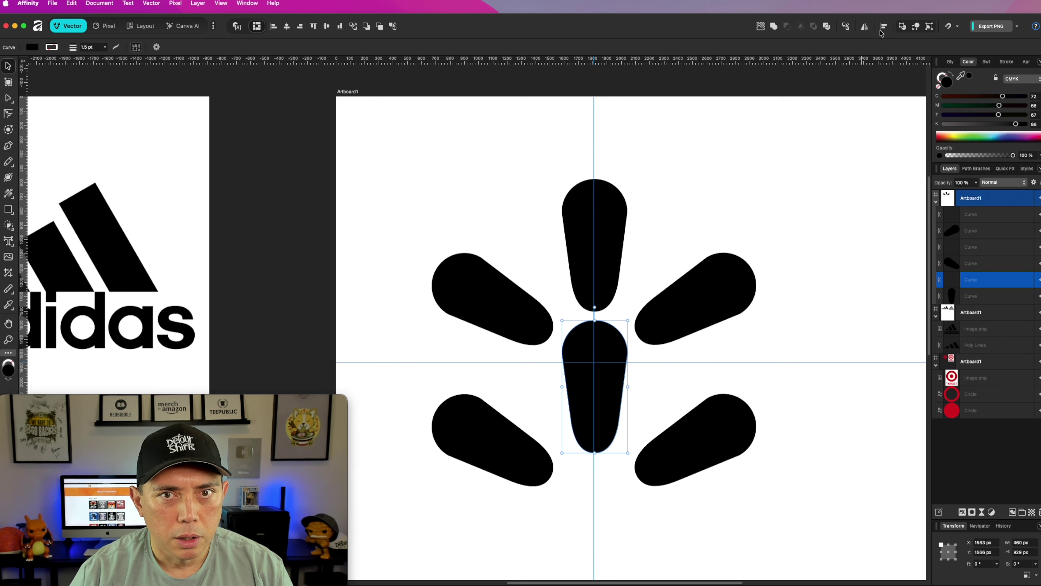
click(867, 28)
click(871, 57)
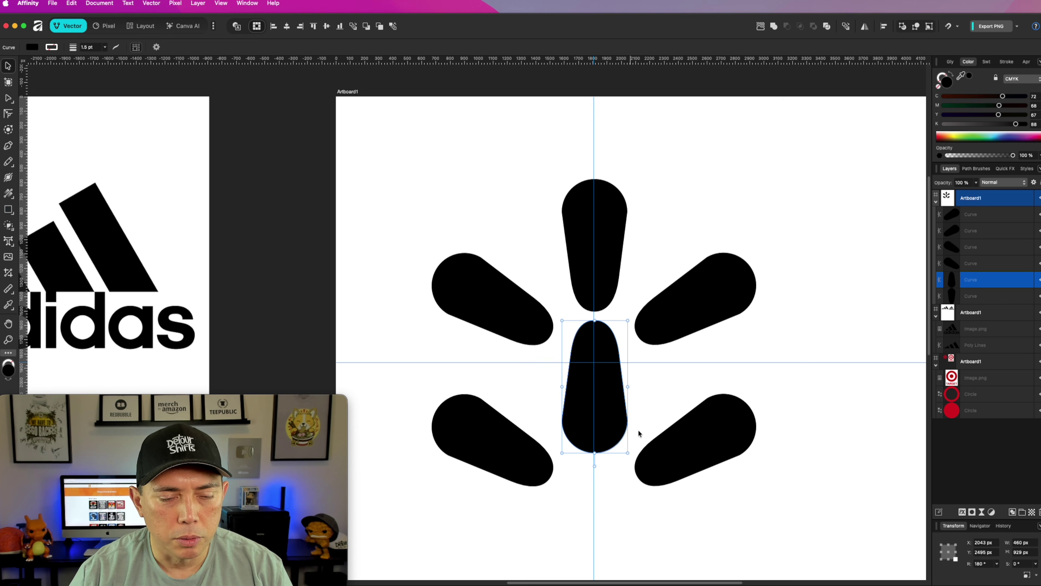
drag(604, 413, 600, 489)
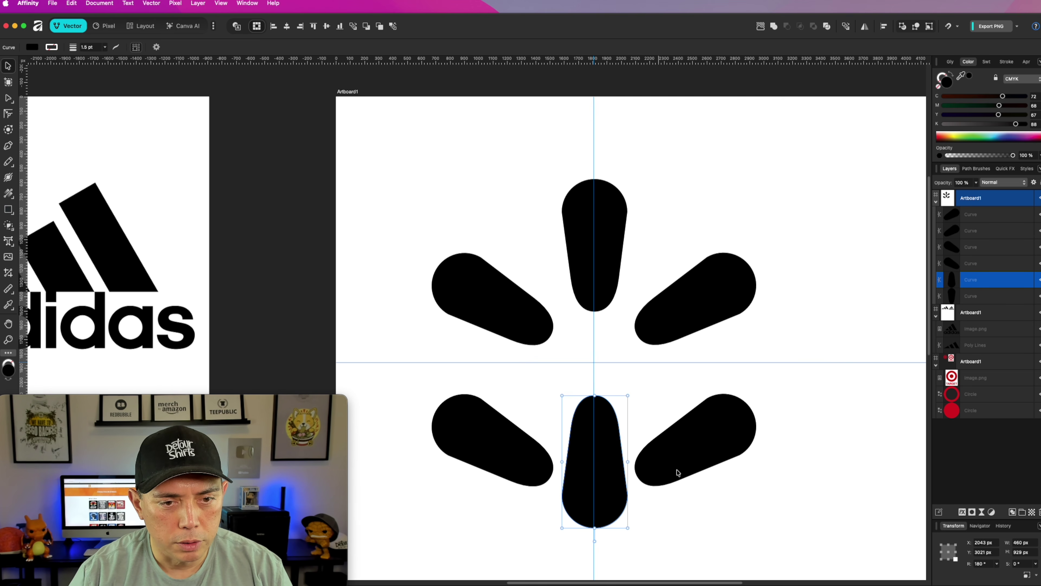
Delete the mirrored shape and all lower copies, keeping only the upright shape and its rotated copy.
click(718, 449)
click(866, 26)
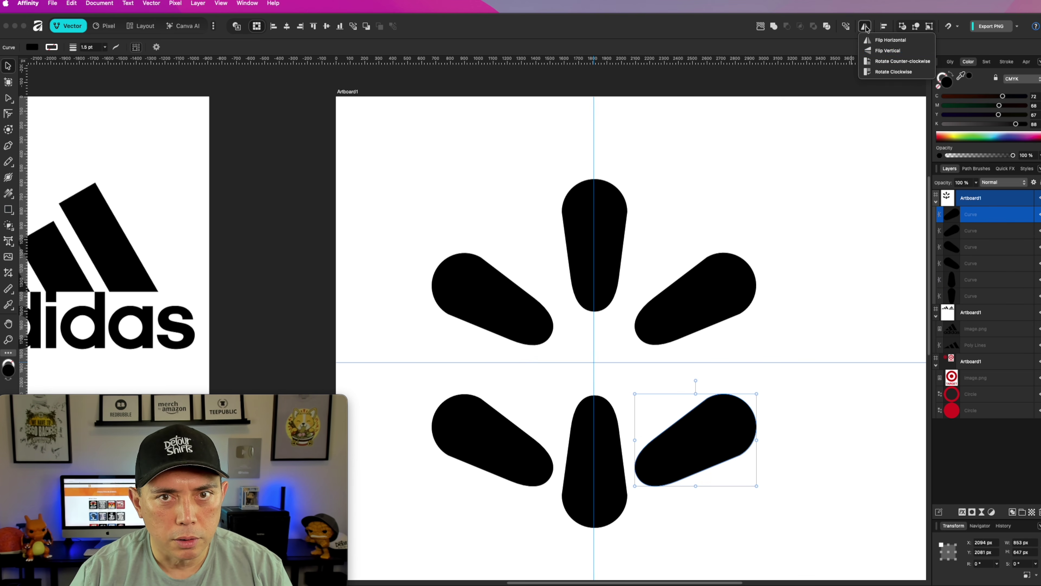
click(700, 463)
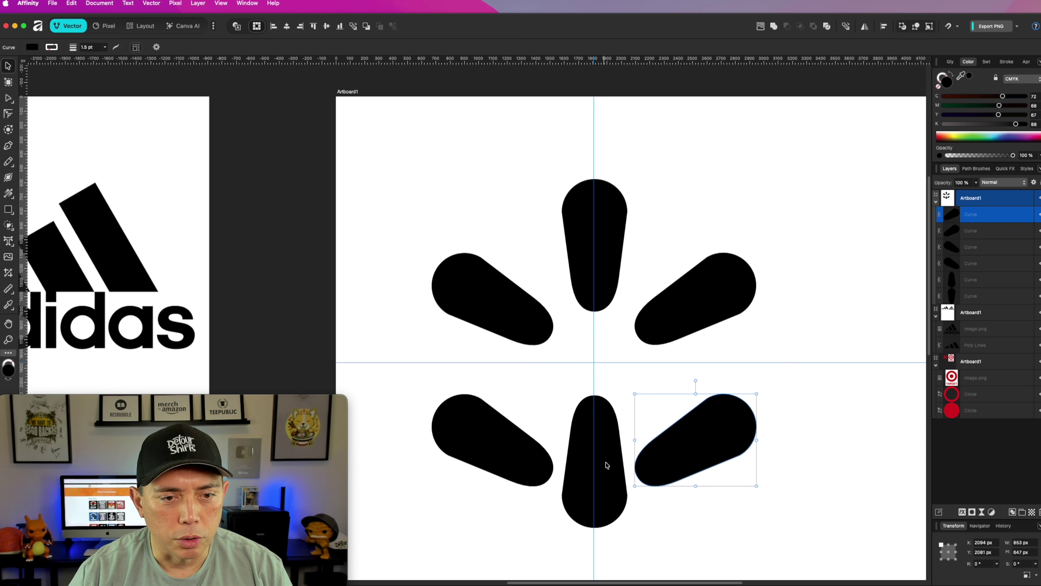
shift+click(606, 464)
shift+click(530, 462)
shift+click(492, 462)
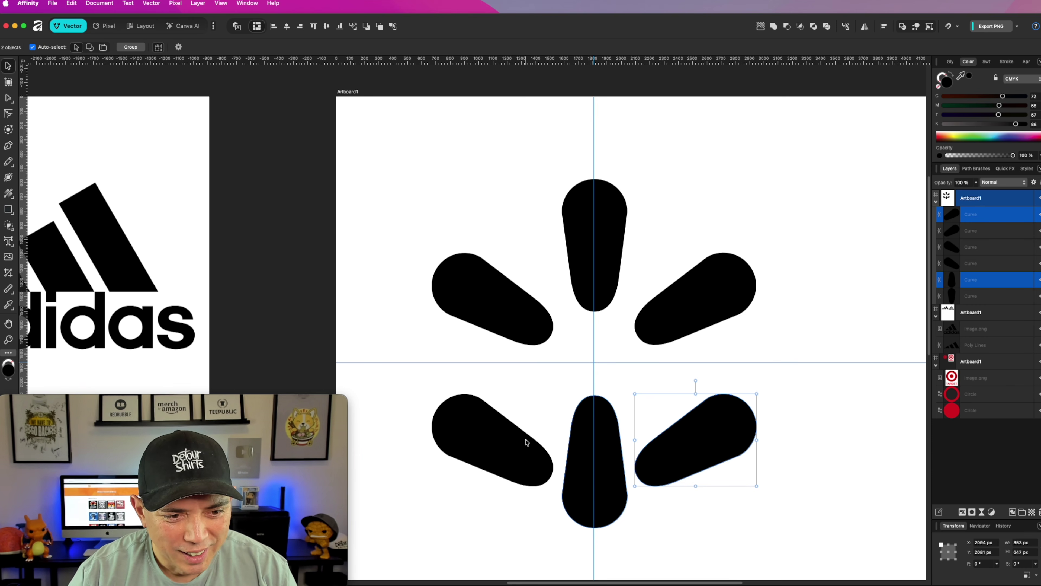
shift+click(576, 445)
key(Delete)
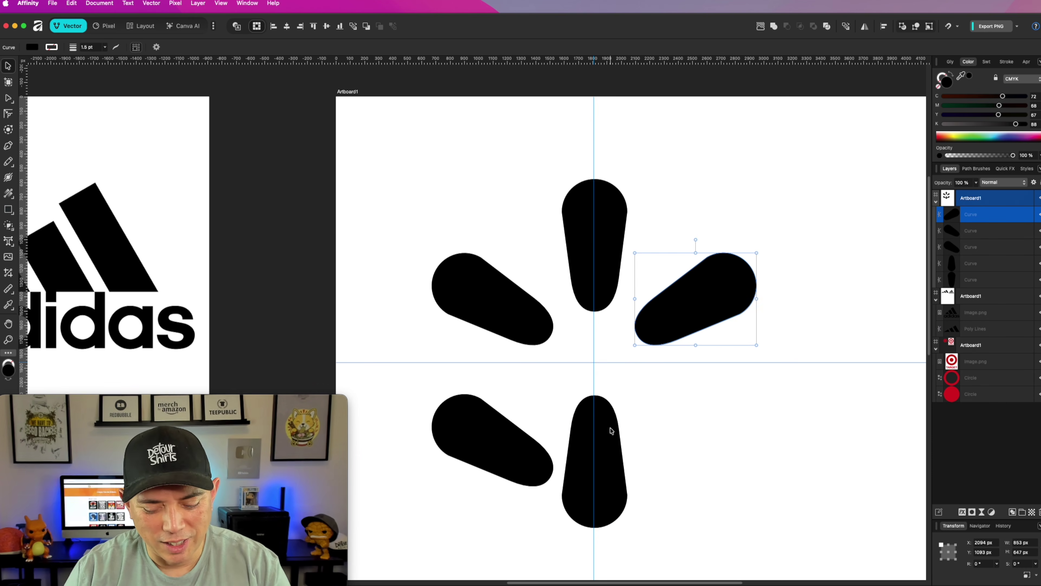
key(Delete)
key(Delete)
click(581, 470)
key(Delete)
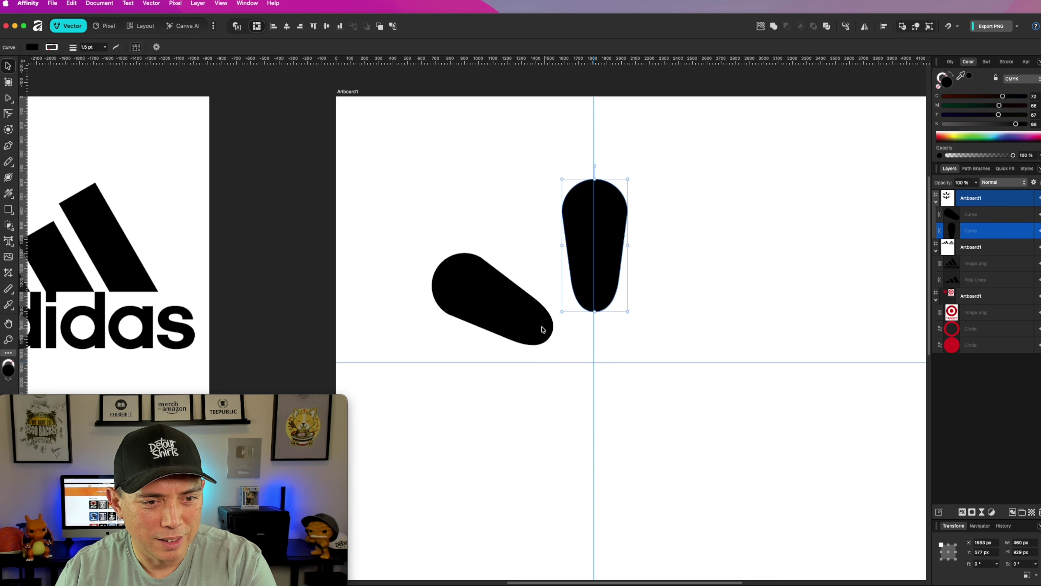
Duplicate the upright tapered shape, select all nodes of the copy and move its transform origin to the guide intersection.
click(516, 305)
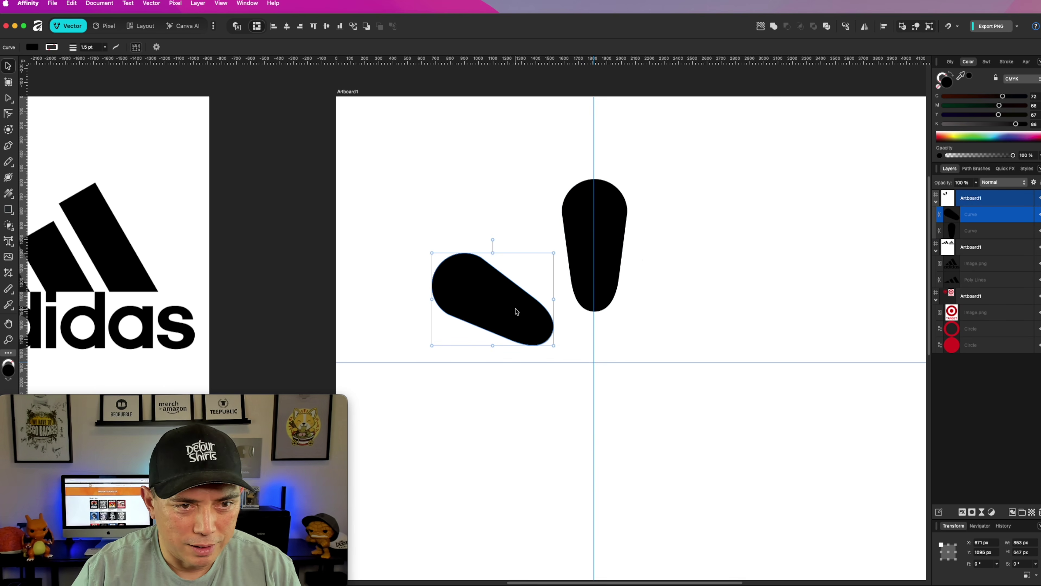
click(620, 230)
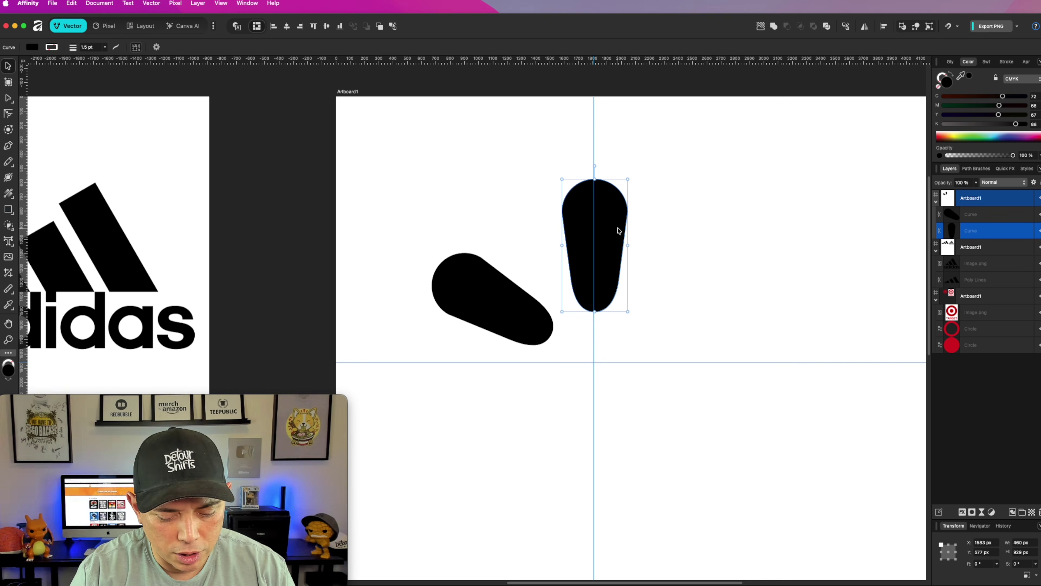
key(super+j)
click(8, 98)
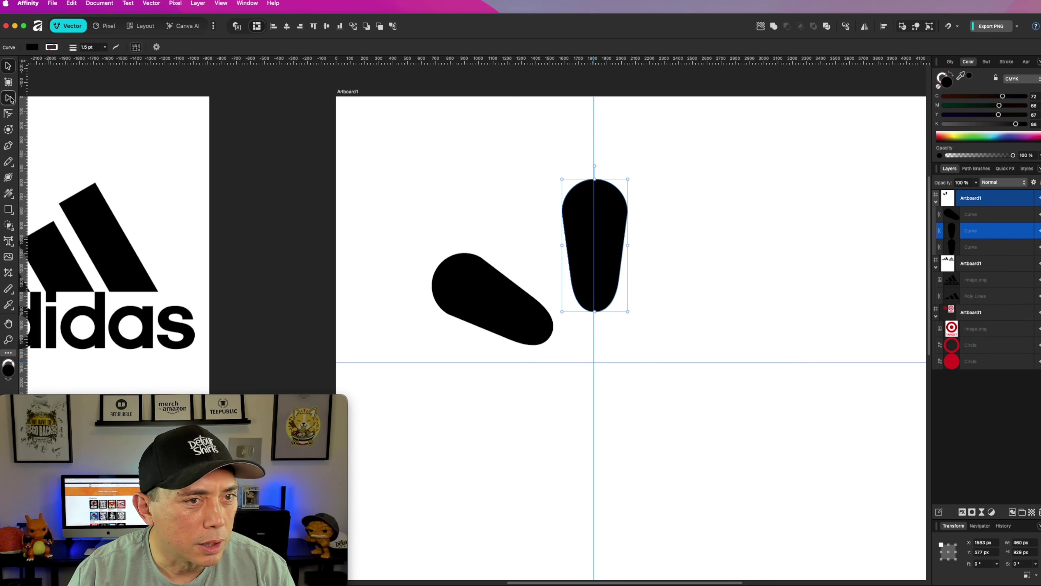
click(247, 47)
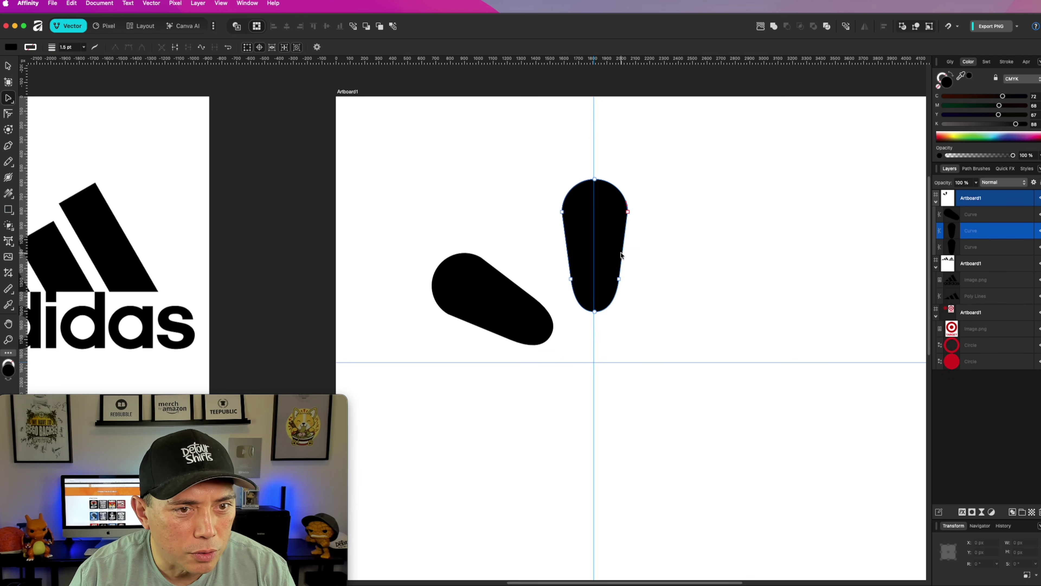
click(260, 47)
drag(561, 168, 640, 313)
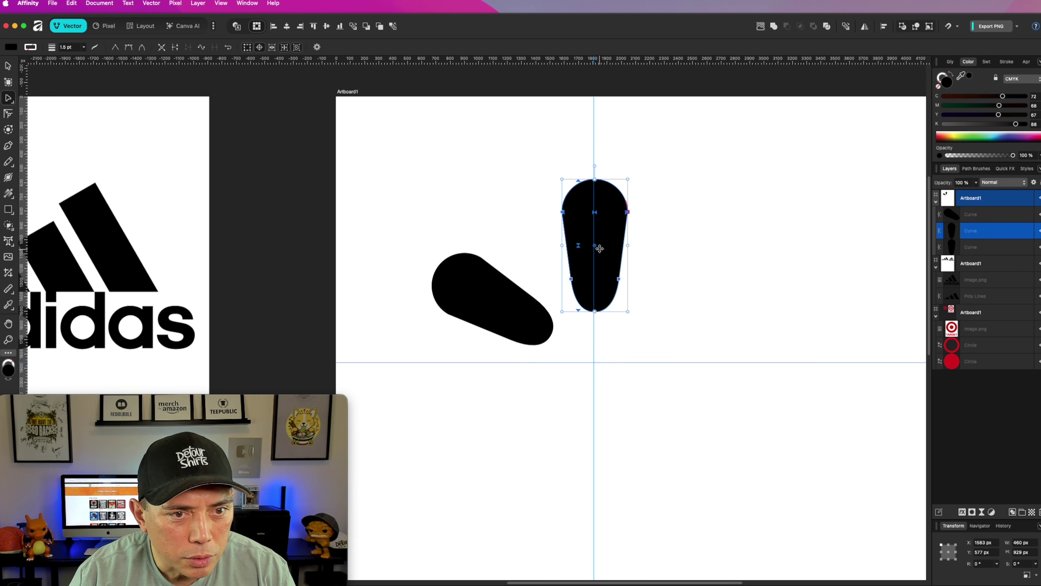
drag(594, 247, 594, 362)
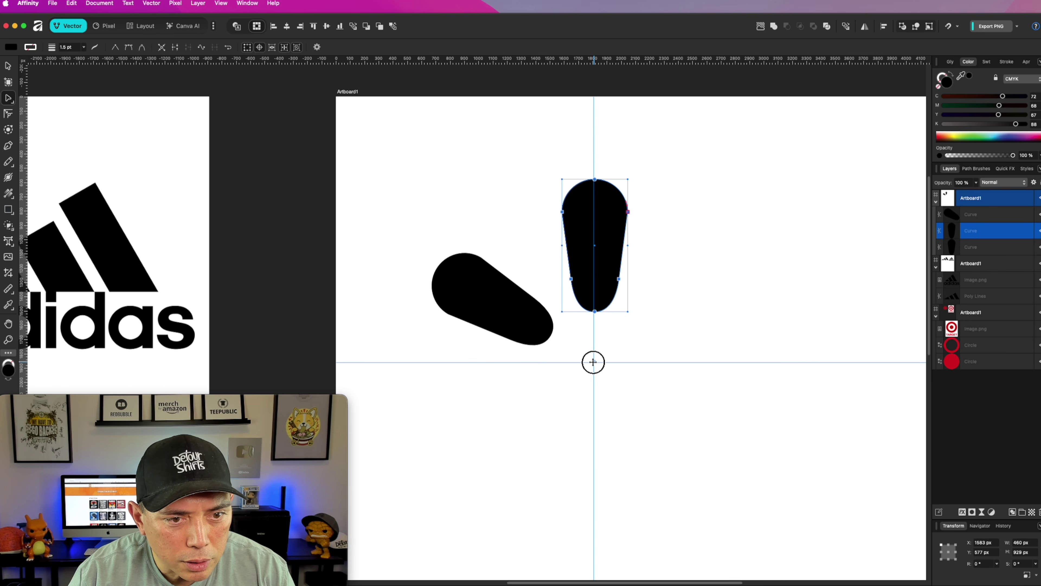
drag(593, 362, 593, 361)
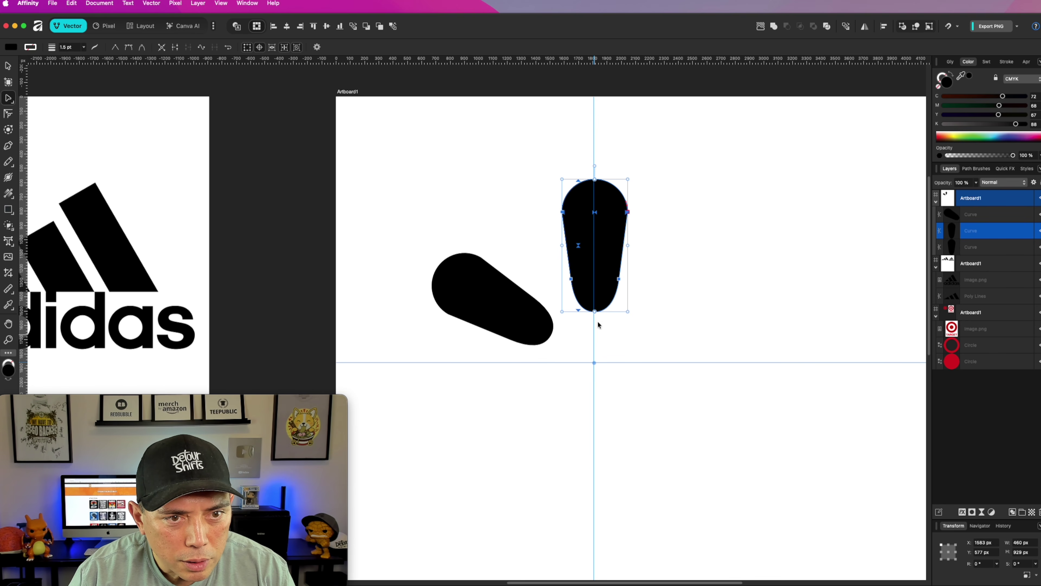
Rotate the new copy 60° clockwise around the guide intersection and select all three tapered shapes.
drag(596, 165, 718, 232)
drag(730, 245, 739, 258)
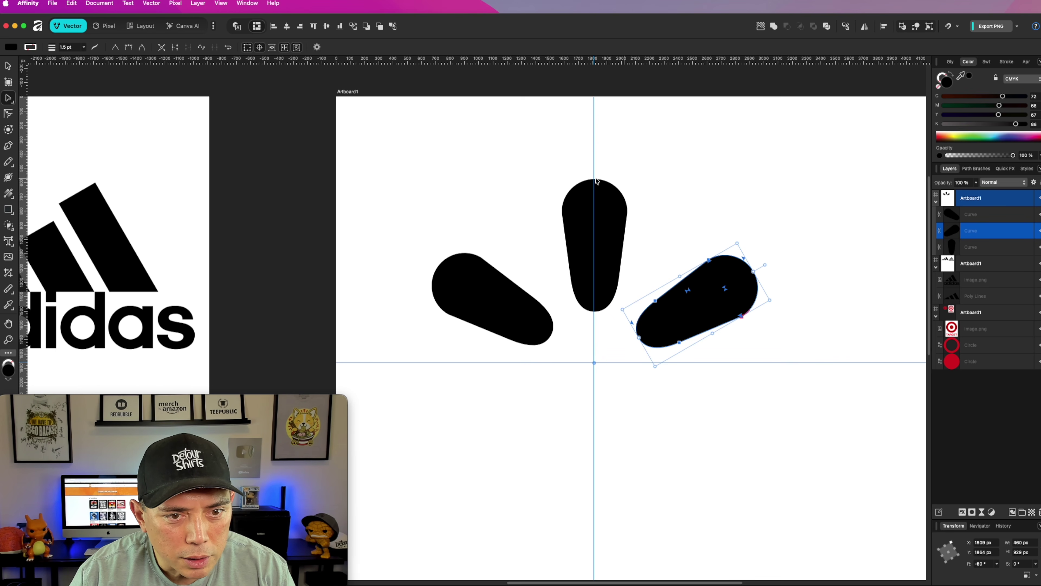
click(412, 143)
drag(374, 140, 794, 370)
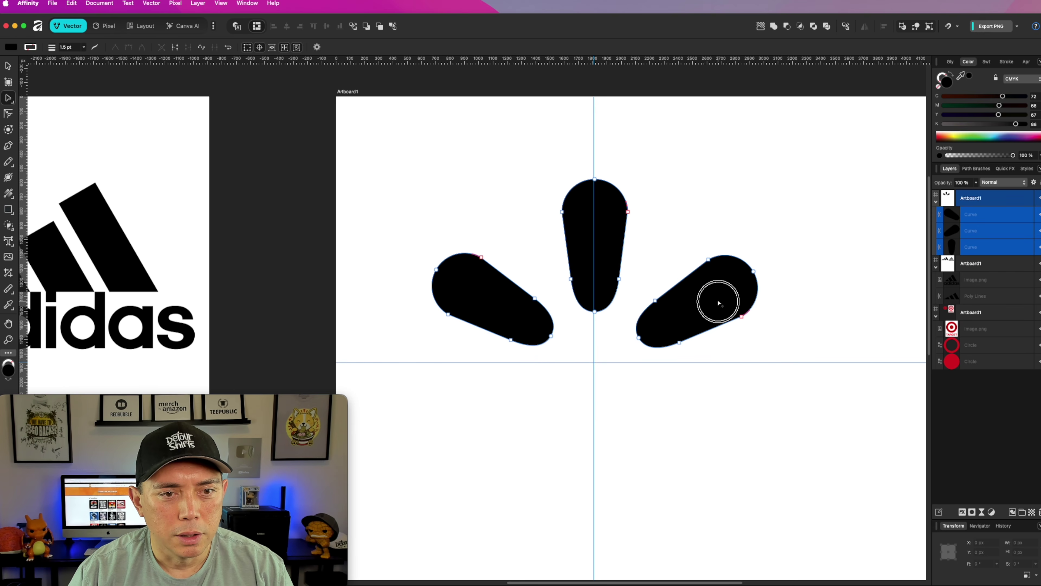
click(690, 328)
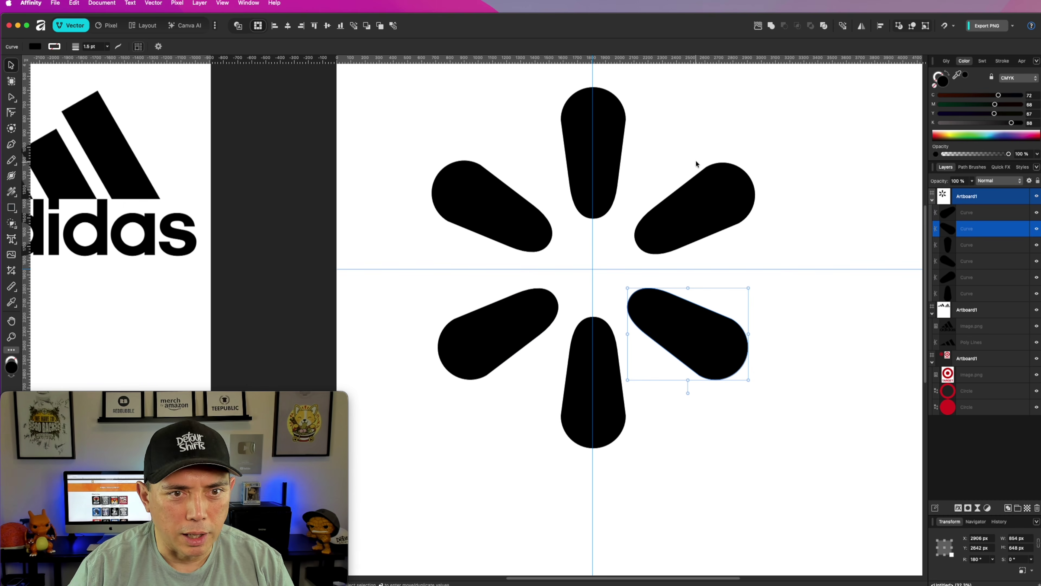
Select all six tapered shapes and recolour them to a dark yellow with C 0, M 0, Y 97, K 14.
click(698, 162)
scroll(698, 159, down, 5)
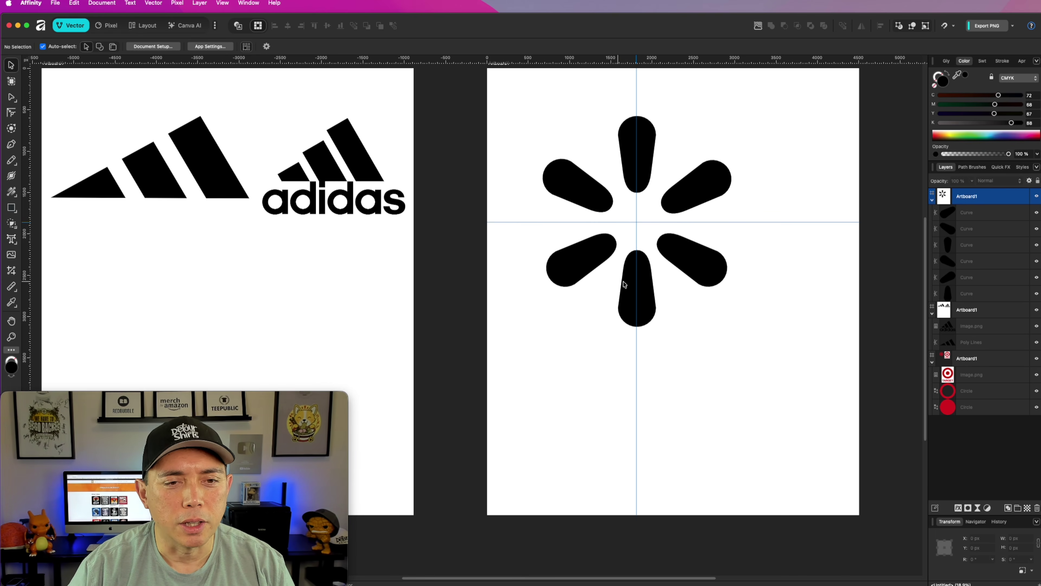
drag(476, 94, 759, 366)
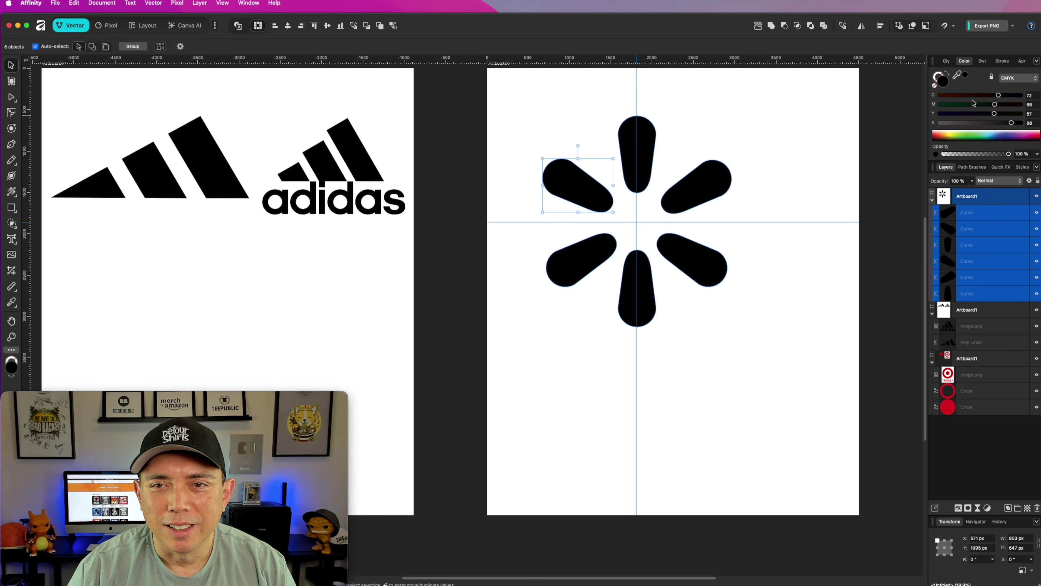
drag(1012, 123, 925, 130)
drag(995, 105, 1018, 113)
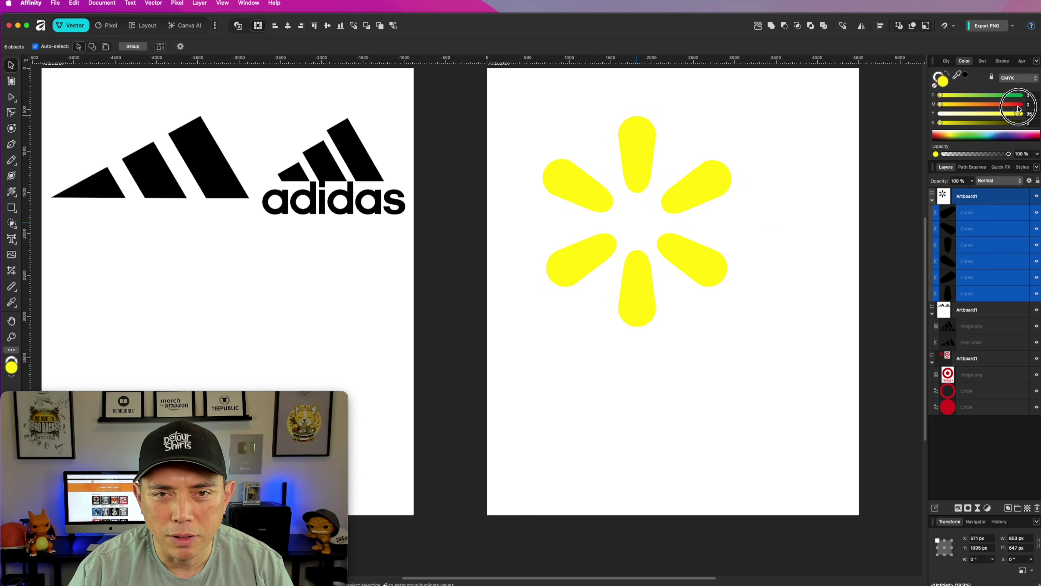
drag(942, 124, 951, 123)
drag(449, 88, 762, 320)
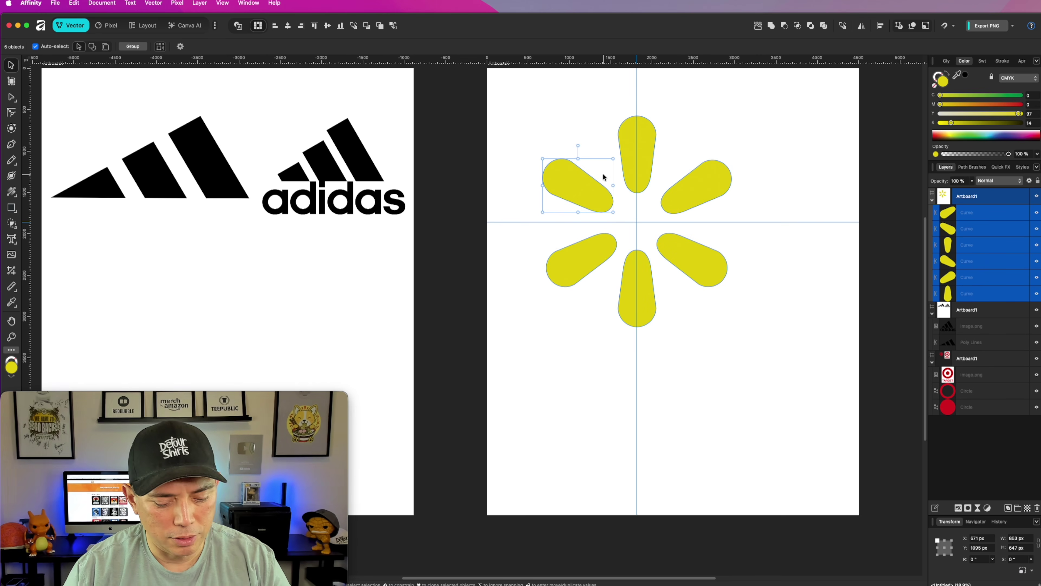
Group the six tapered shapes, scale the group down near the artboard's top, and paste the Walmart logo image as a reference beside it.
key(super+g)
drag(732, 327, 613, 199)
click(743, 272)
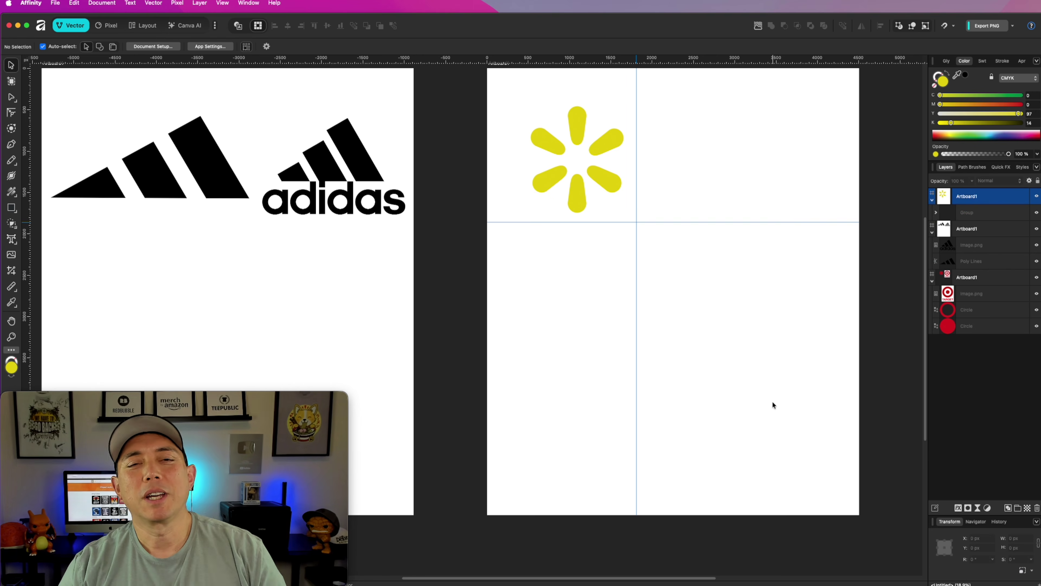
scroll(772, 401, up, 2)
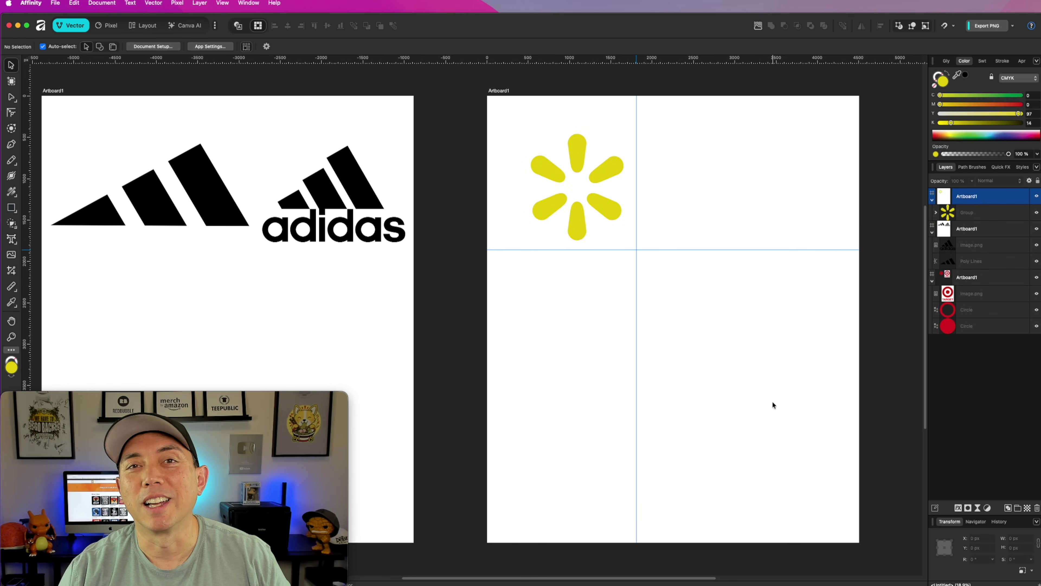
key(super+v)
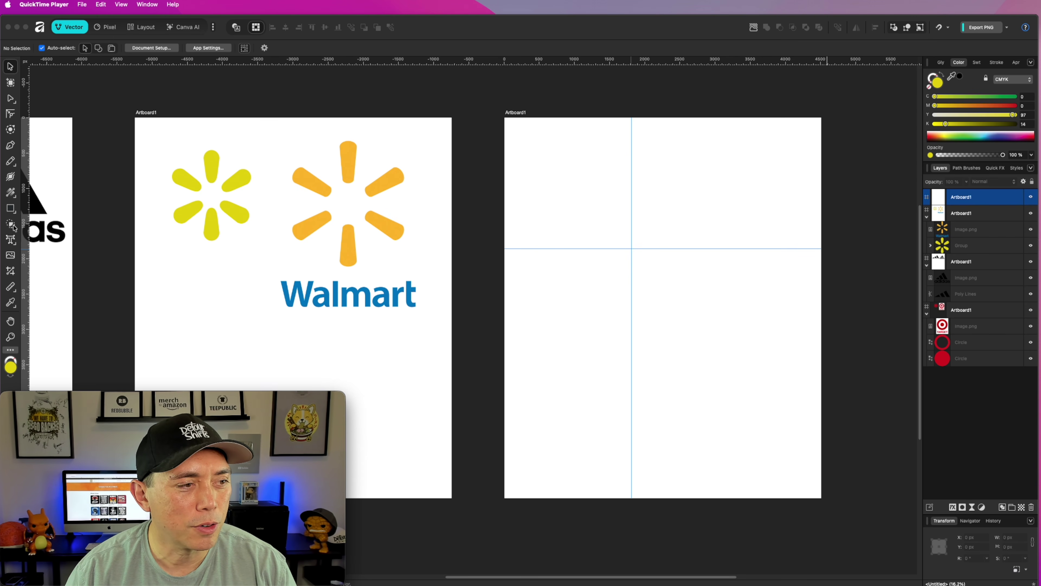
Draw a yellow circle about 1155 px in diameter on the blank artboard and duplicate it sideways so the two circles overlap.
drag(12, 209, 61, 216)
drag(571, 175, 652, 255)
key(v)
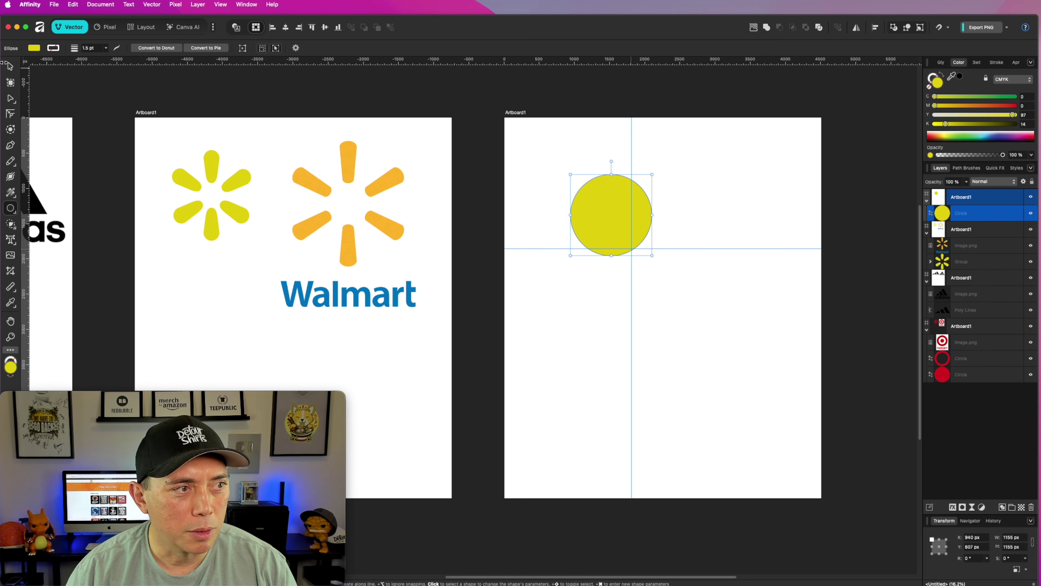
drag(604, 207, 661, 207)
shift+click(603, 193)
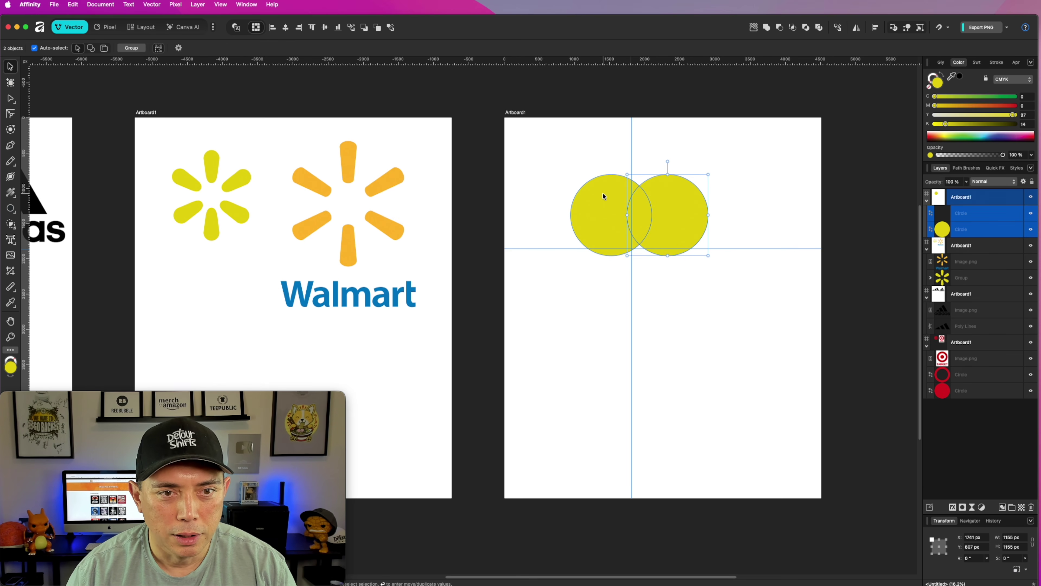
Intersect the two overlapping circles into a leaf shape, rotated about 44° clockwise and placed near the top of the artboard.
click(679, 207)
drag(679, 206, 682, 207)
drag(547, 158, 744, 263)
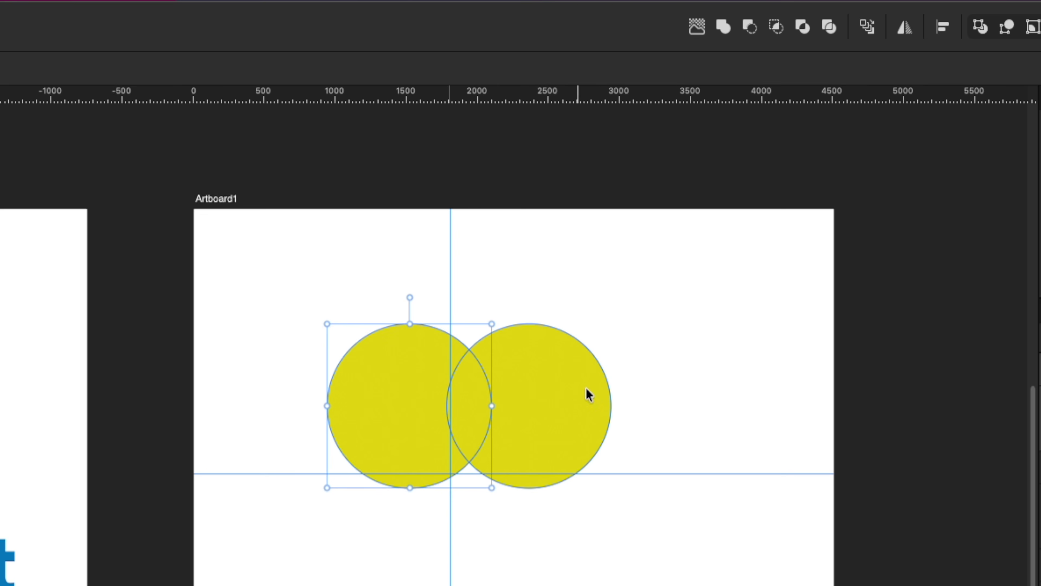
click(776, 28)
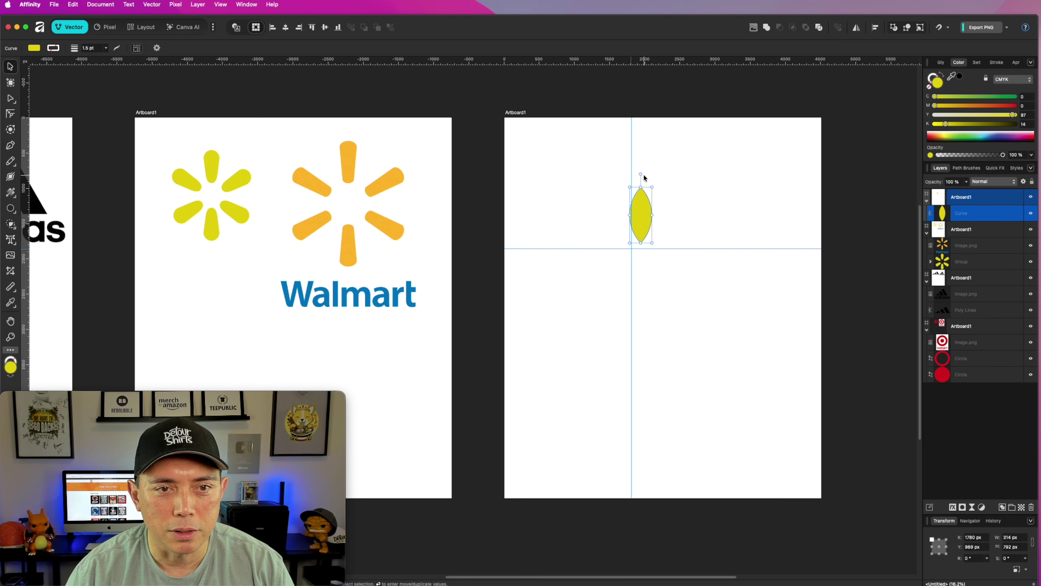
drag(641, 174, 683, 170)
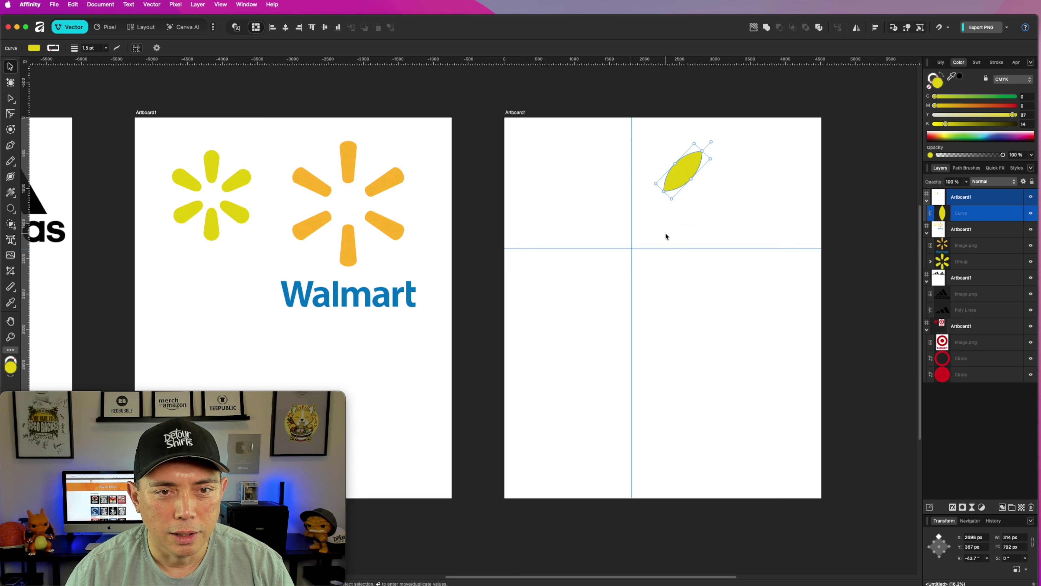
click(666, 232)
Draw a circle about 612 px in diameter just below the leaf, undoing the stray small ellipse on it.
scroll(665, 239, up, 4)
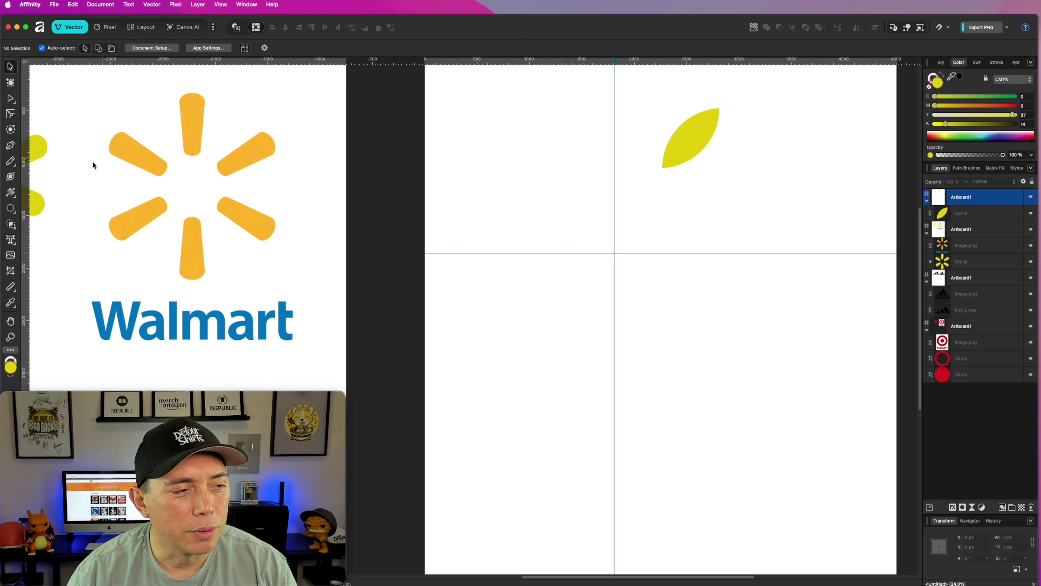
click(11, 208)
drag(596, 172, 661, 237)
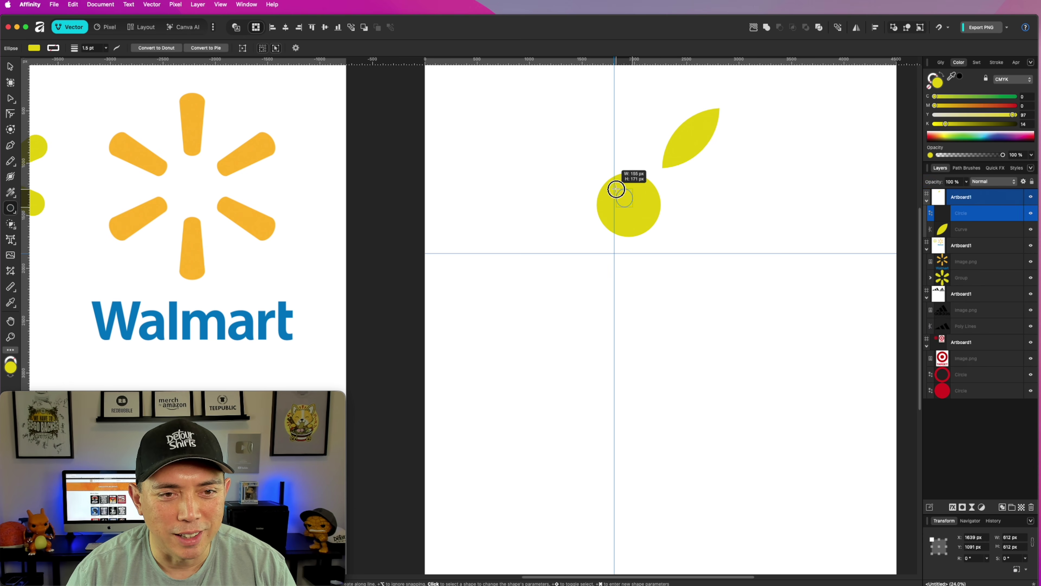
drag(628, 204, 632, 207)
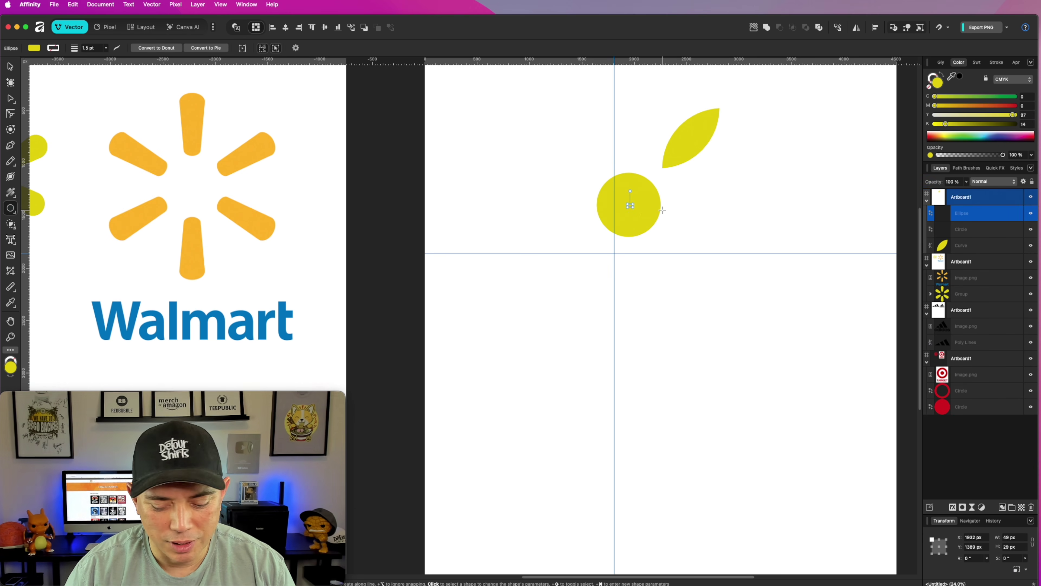
key(super+z)
click(10, 67)
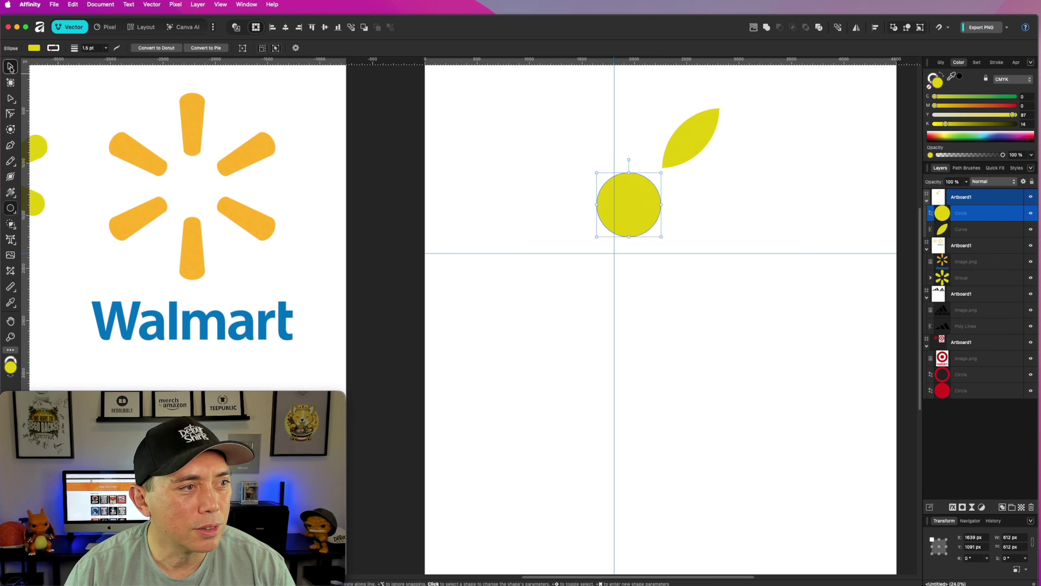
Duplicate the circle to form two overlapping large circles side by side, with two overlapping circles of about 468 px beneath them.
drag(642, 214, 674, 265)
click(669, 267)
click(624, 260)
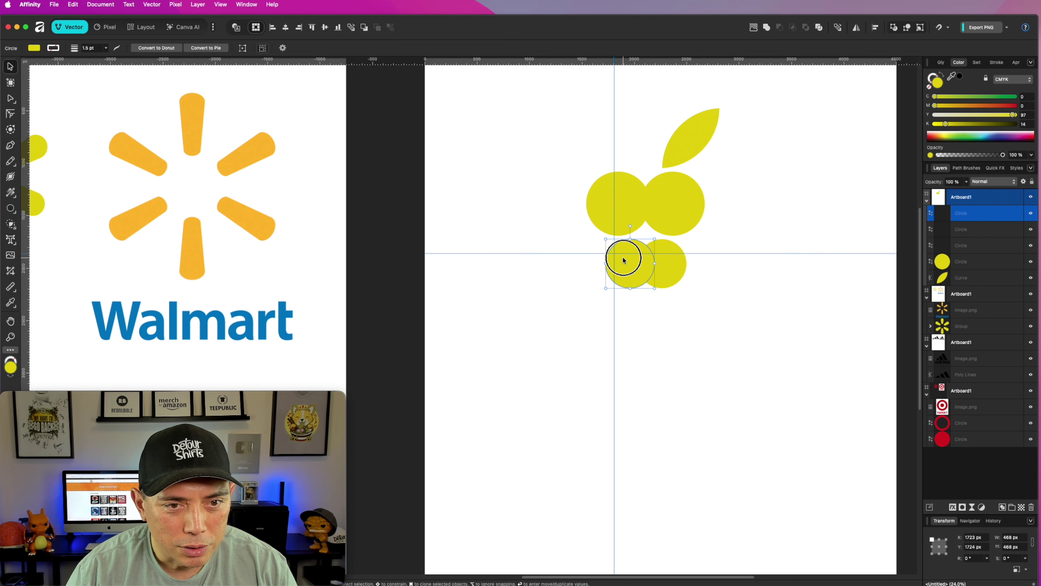
click(697, 241)
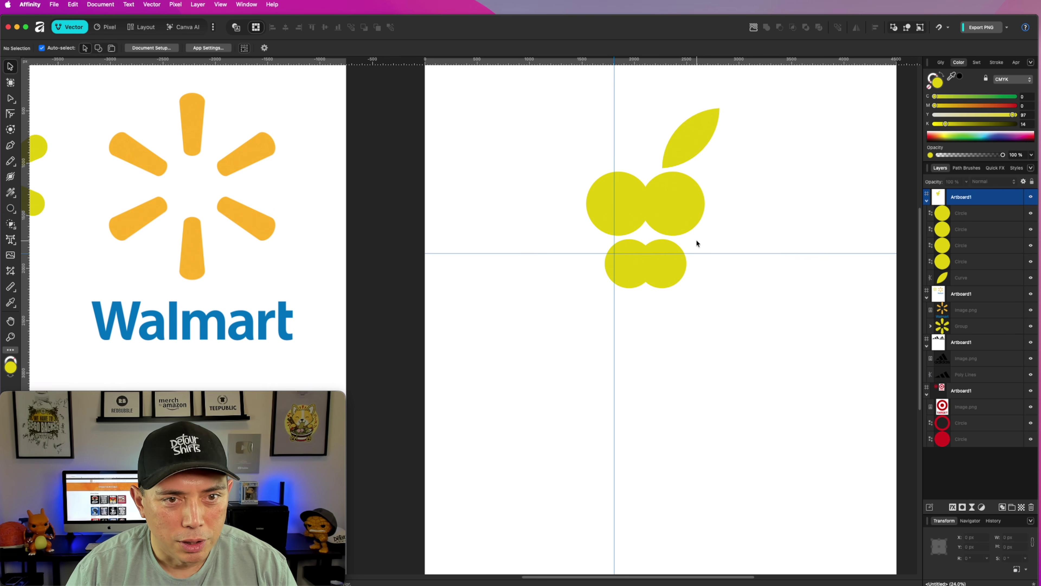
Trace a closed Pen outline around the four circles, bridging their gaps, with a dip at the top centre and a notch at the bottom.
scroll(696, 242, up, 3)
scroll(605, 195, up, 2)
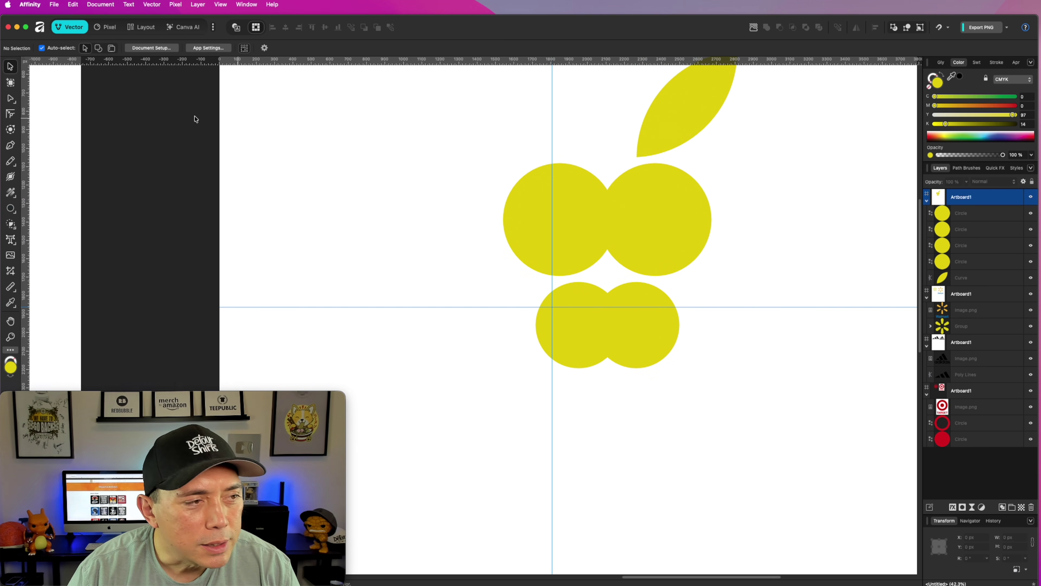
key(p)
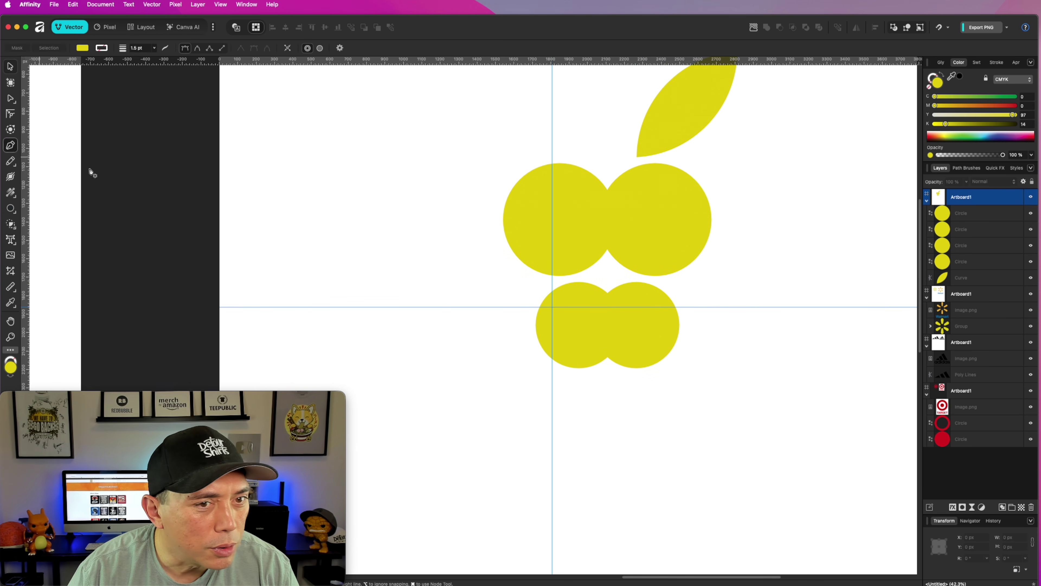
click(589, 172)
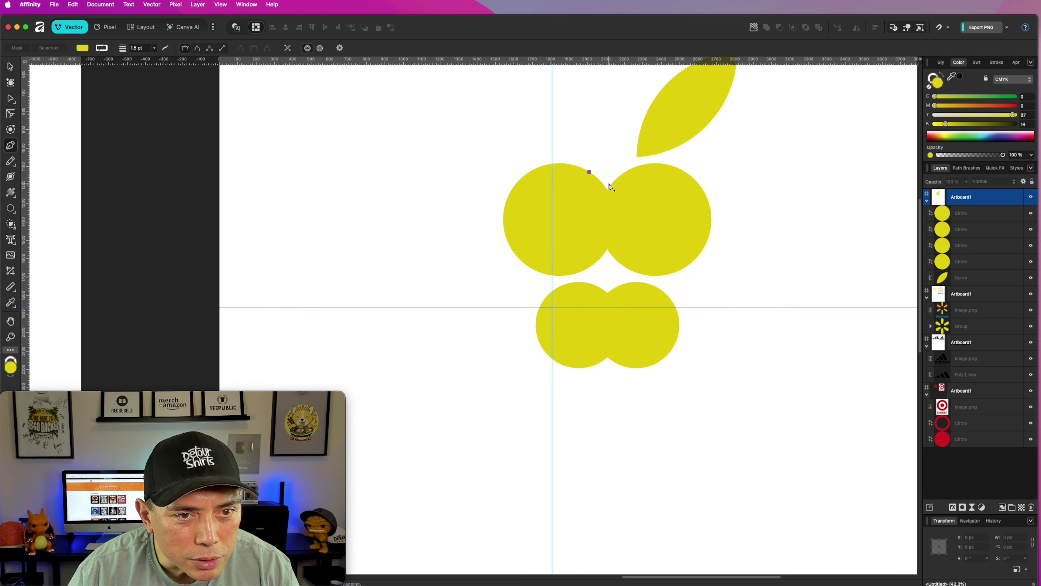
drag(608, 180, 666, 184)
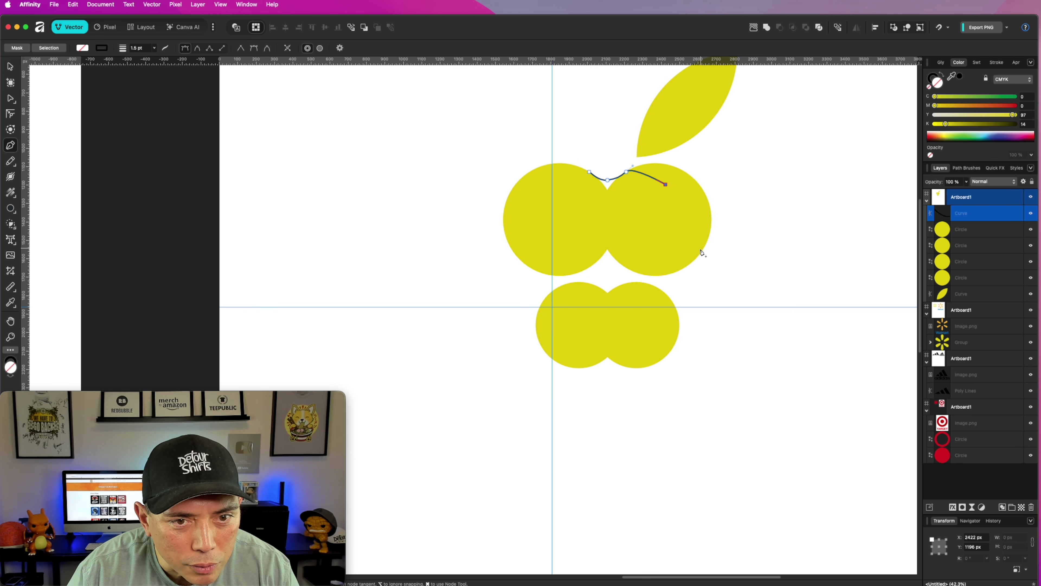
click(701, 251)
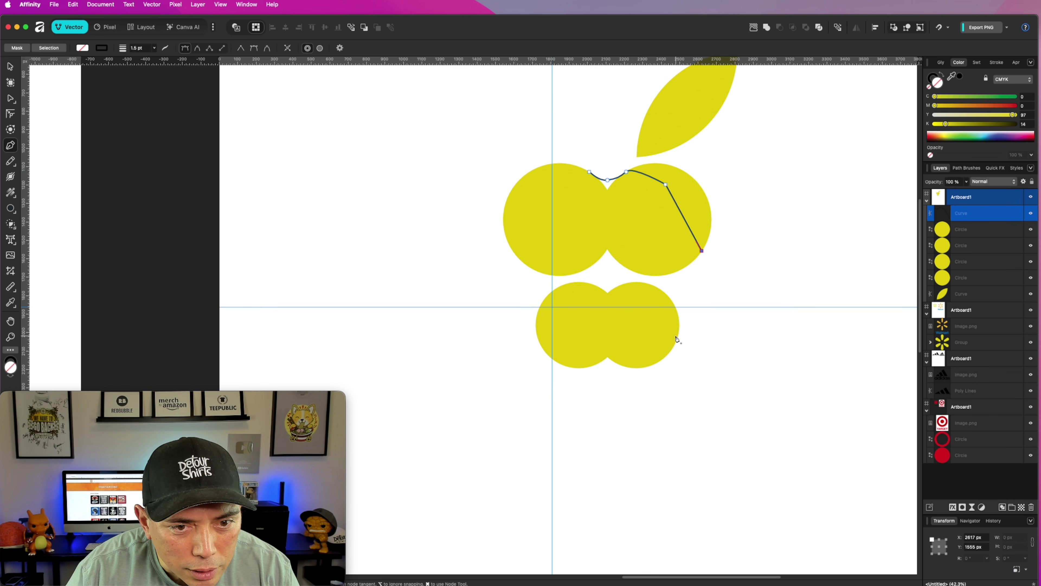
drag(677, 337, 589, 365)
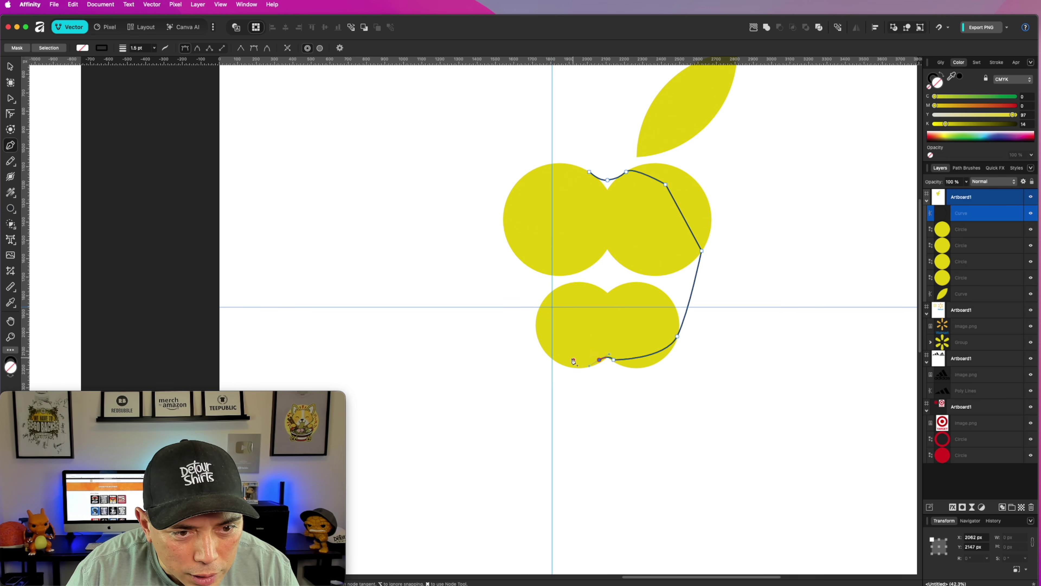
click(536, 323)
drag(504, 219, 599, 175)
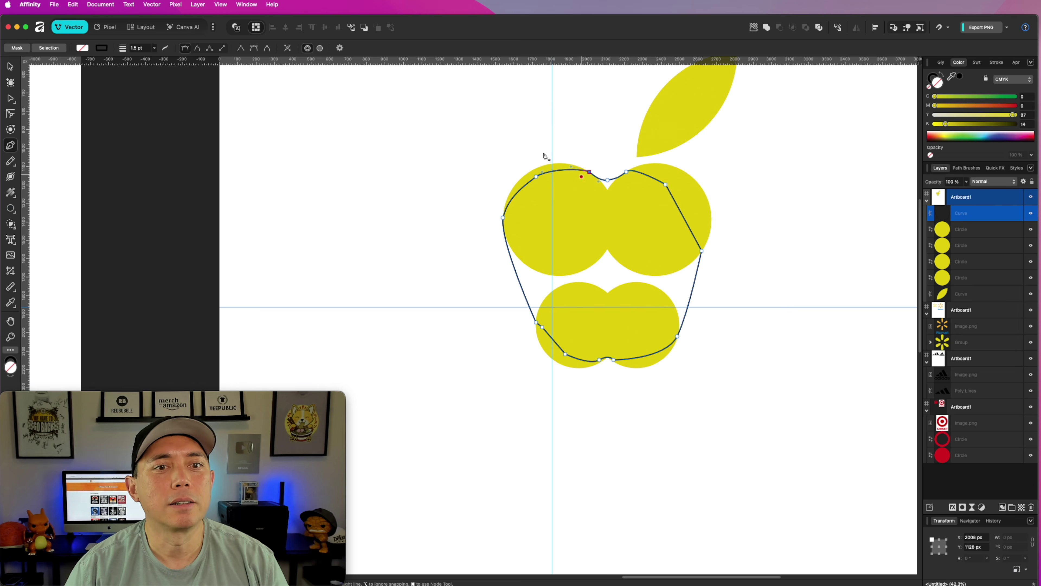
Select the pen outline and all four circles and merge them into a single apple body with the Add operation.
click(11, 67)
click(702, 377)
drag(750, 415, 441, 158)
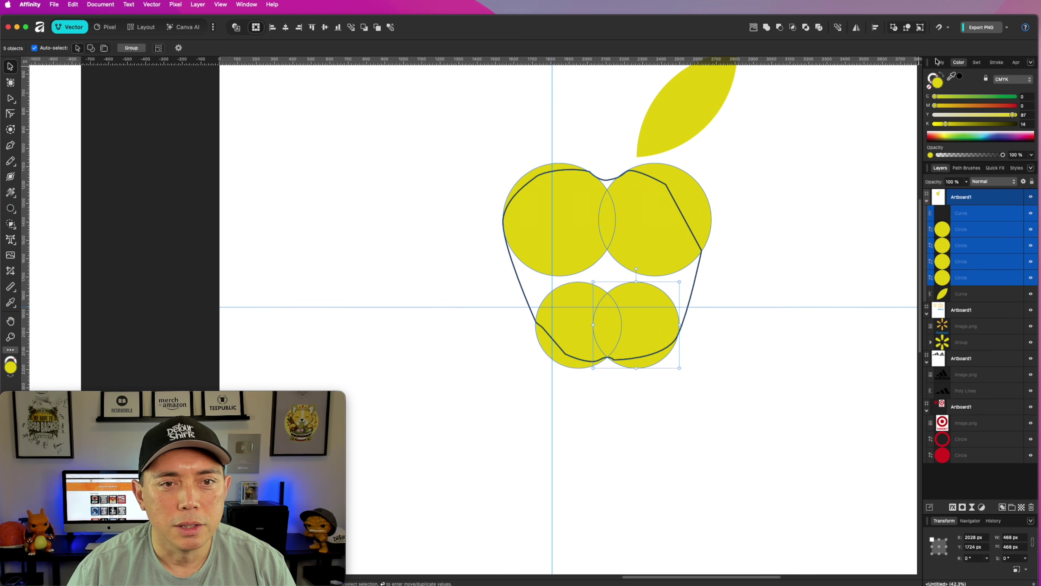
click(767, 28)
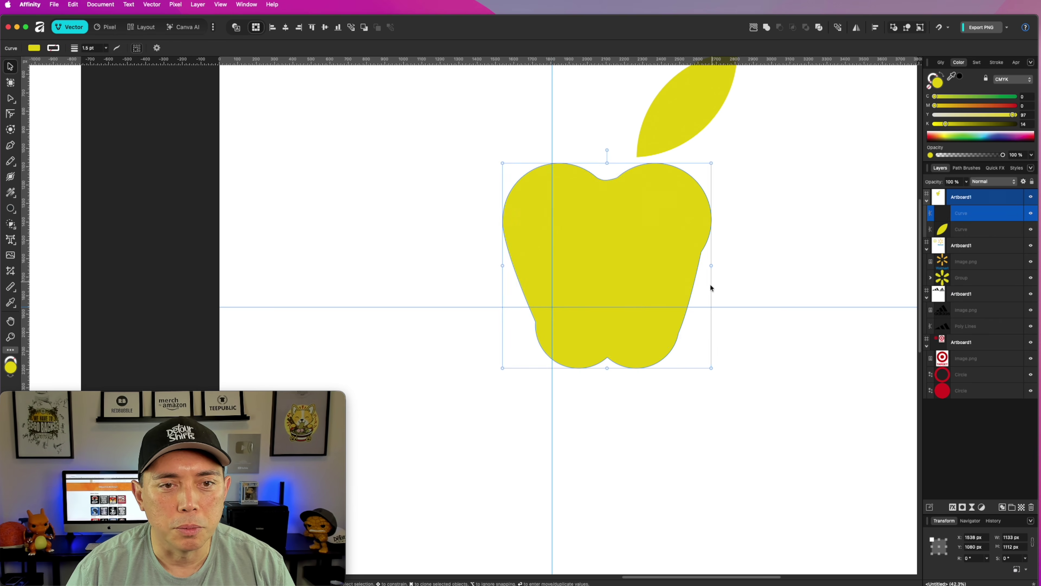
click(780, 255)
Move the lower nodes on both sides of the apple and the node on its right flank slightly outward to smooth the contour.
key(a)
click(536, 324)
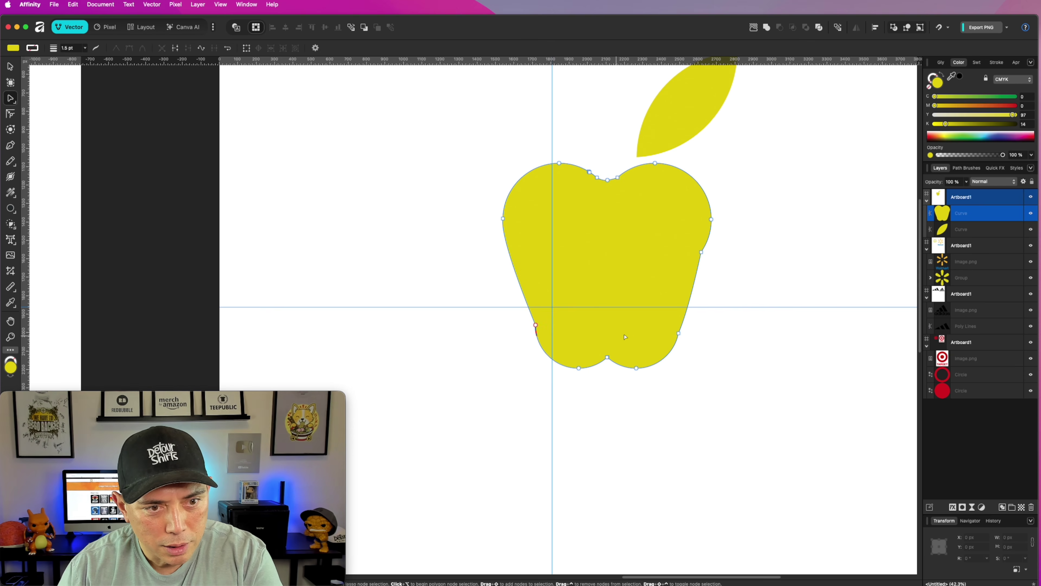
click(535, 326)
click(526, 327)
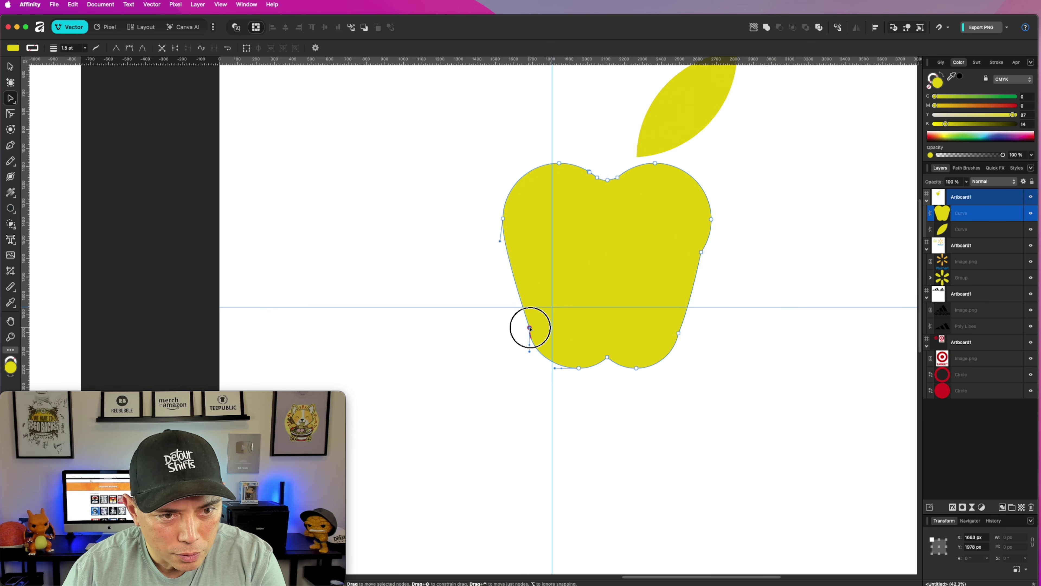
drag(680, 333, 684, 332)
click(701, 253)
drag(701, 252, 706, 251)
click(753, 212)
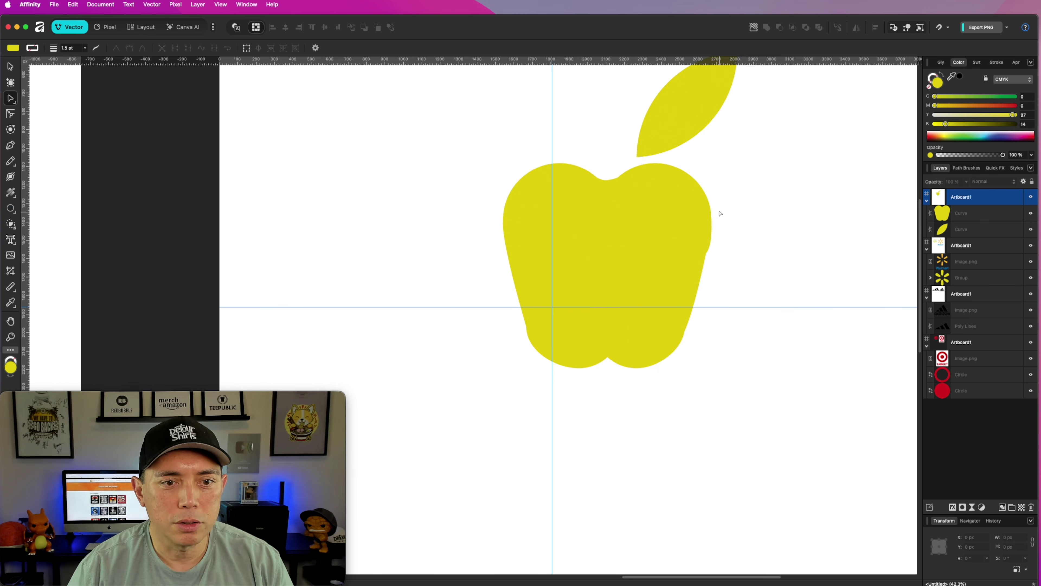
Round off the sharp notch at the centre of the apple's bottom edge.
scroll(614, 352, up, 5)
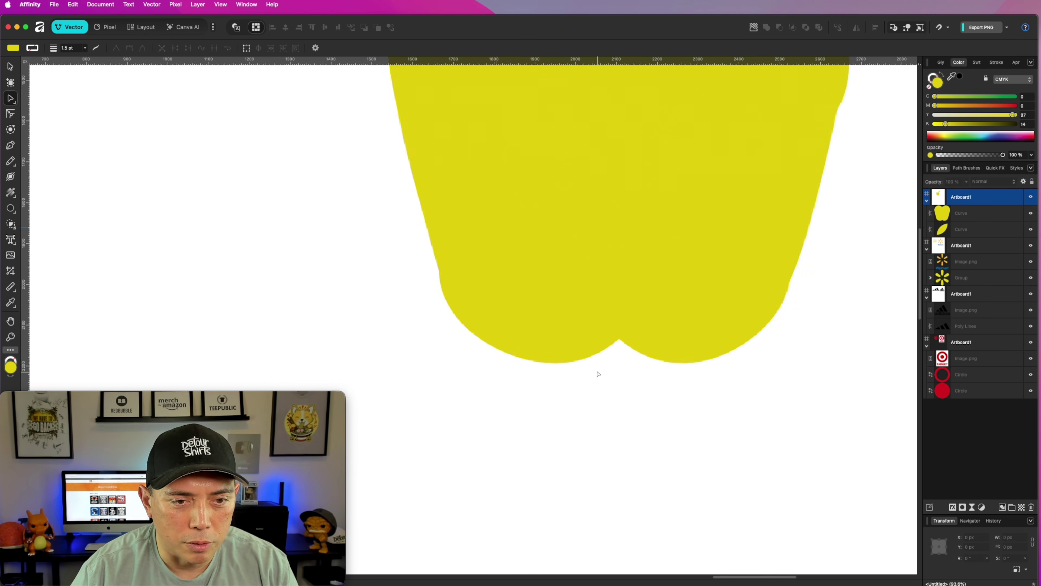
click(628, 326)
drag(628, 326, 621, 322)
click(606, 386)
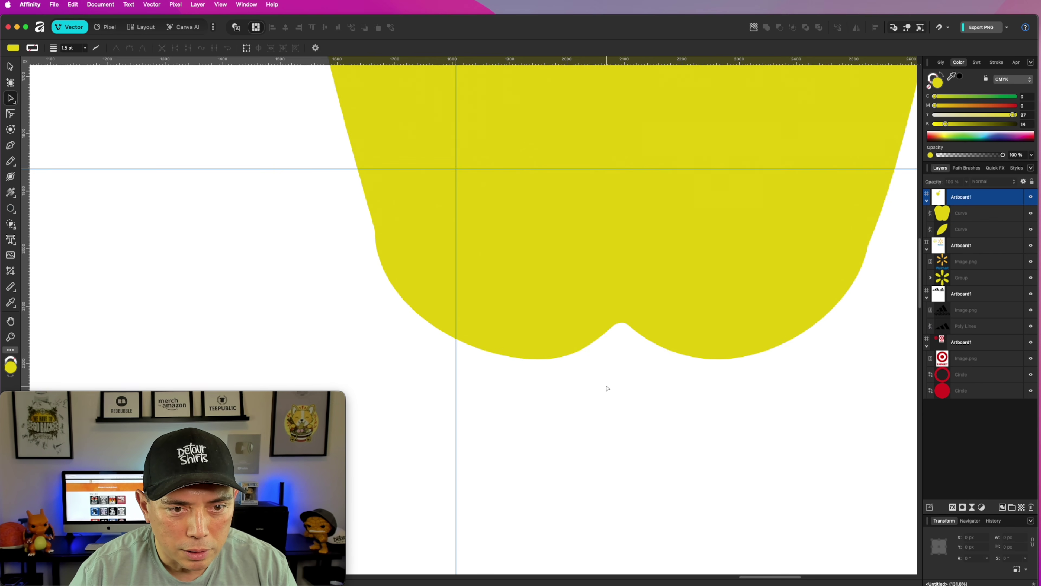
Reshape the apple's left side by moving its lower node up and out and its upper node slightly outward.
scroll(608, 388, down, 3)
scroll(607, 388, down, 3)
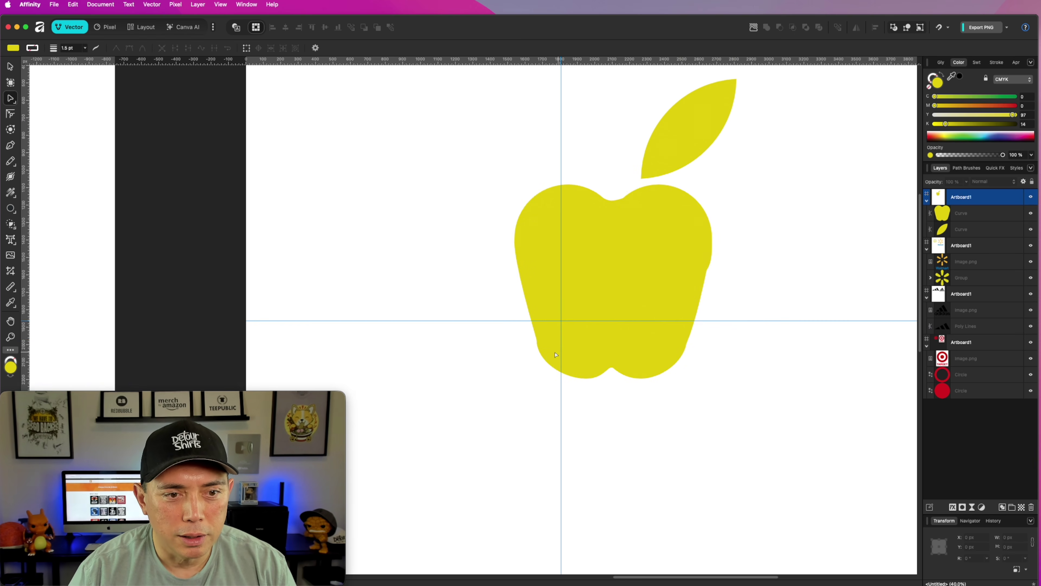
click(539, 341)
drag(533, 340, 531, 331)
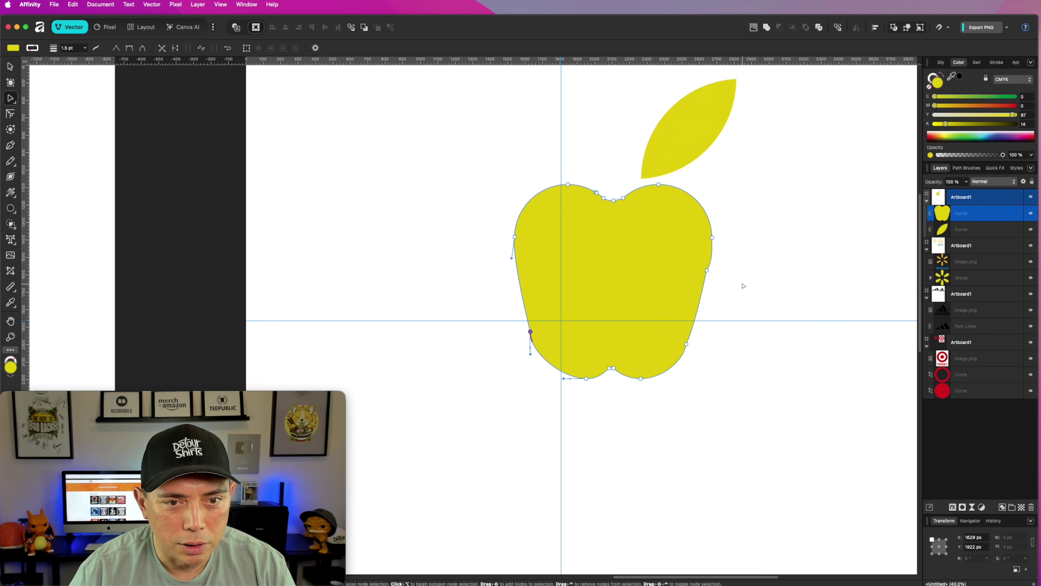
click(510, 237)
drag(511, 237, 509, 234)
click(766, 221)
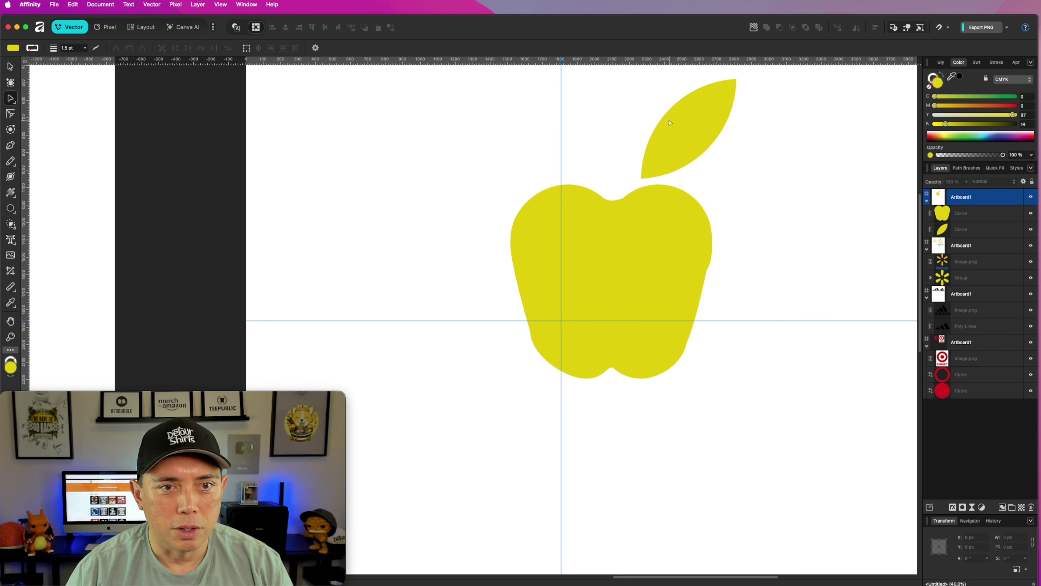
Scale the leaf down and position it just above the dip at the top centre of the apple.
click(684, 129)
scroll(72, 107, up, 3)
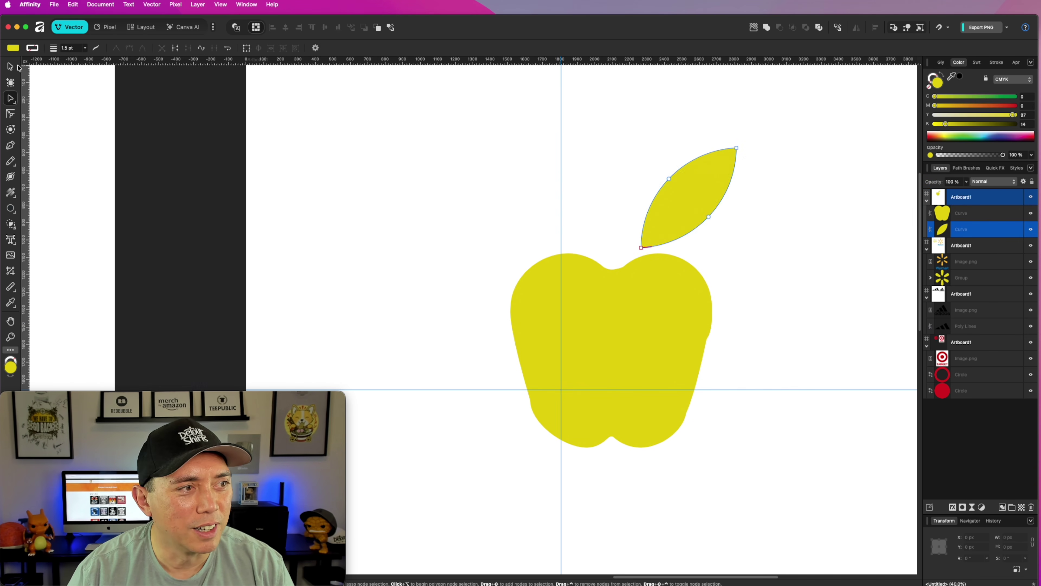
click(11, 66)
drag(756, 166, 638, 233)
click(788, 316)
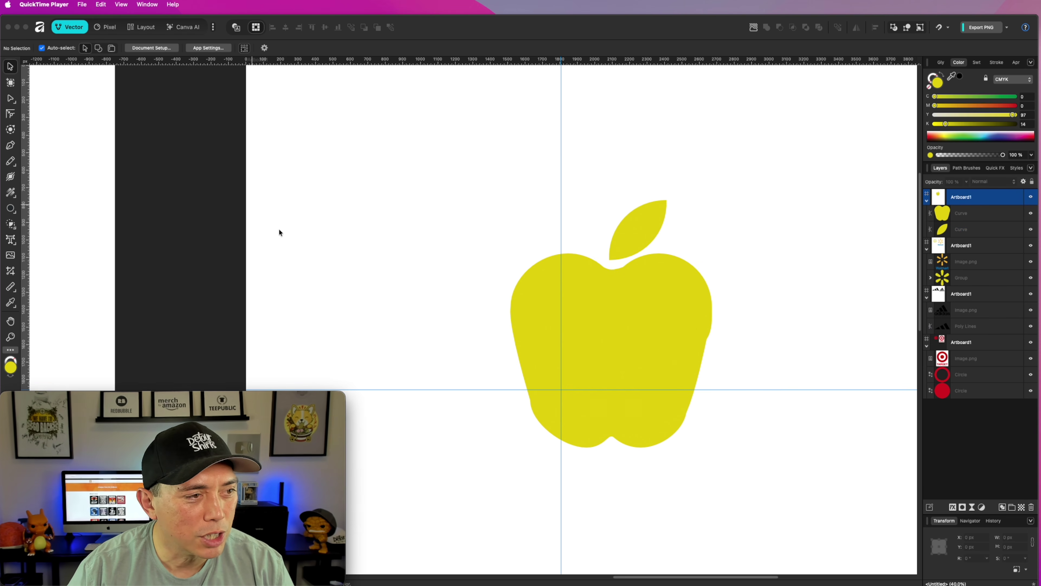
Draw an ellipse about 714 × 679 px over the apple's right side and set its fill's yellow value to 0.
click(11, 208)
drag(752, 297, 628, 415)
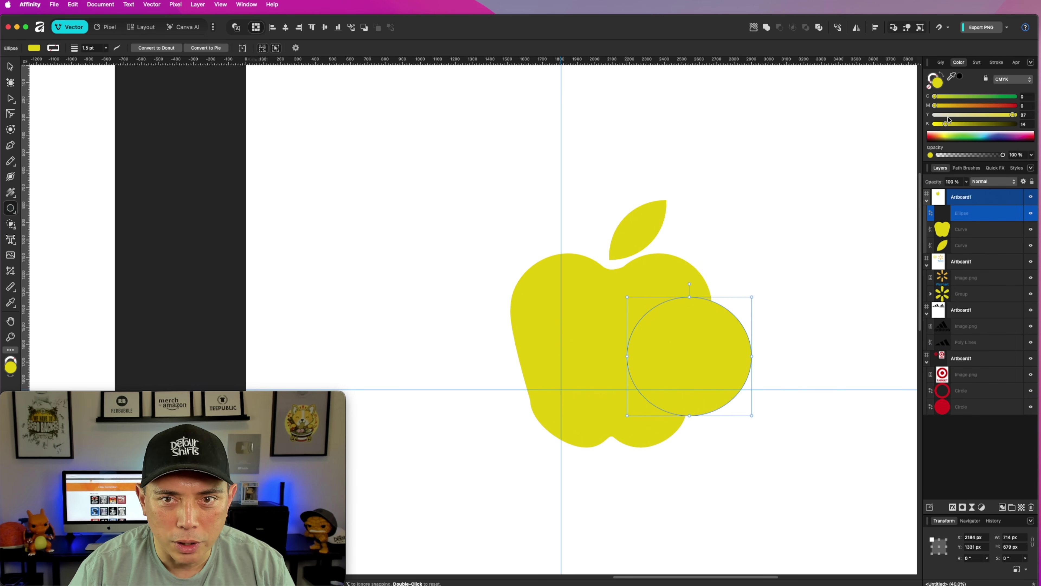
drag(949, 119, 933, 115)
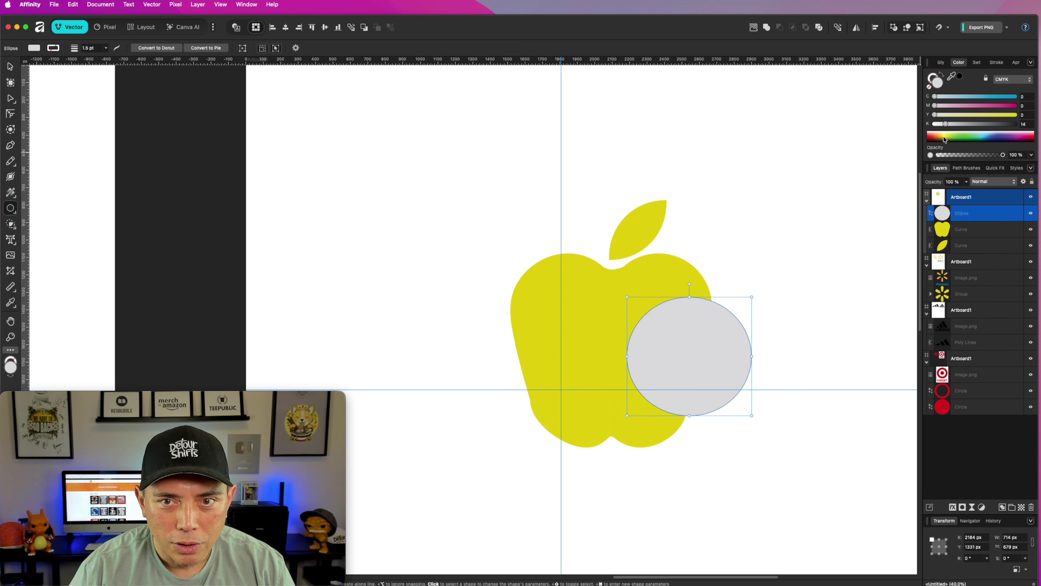
Set the ellipse's black value to 0 so its fill is white, and enlarge it over the apple's right side.
drag(946, 123, 934, 123)
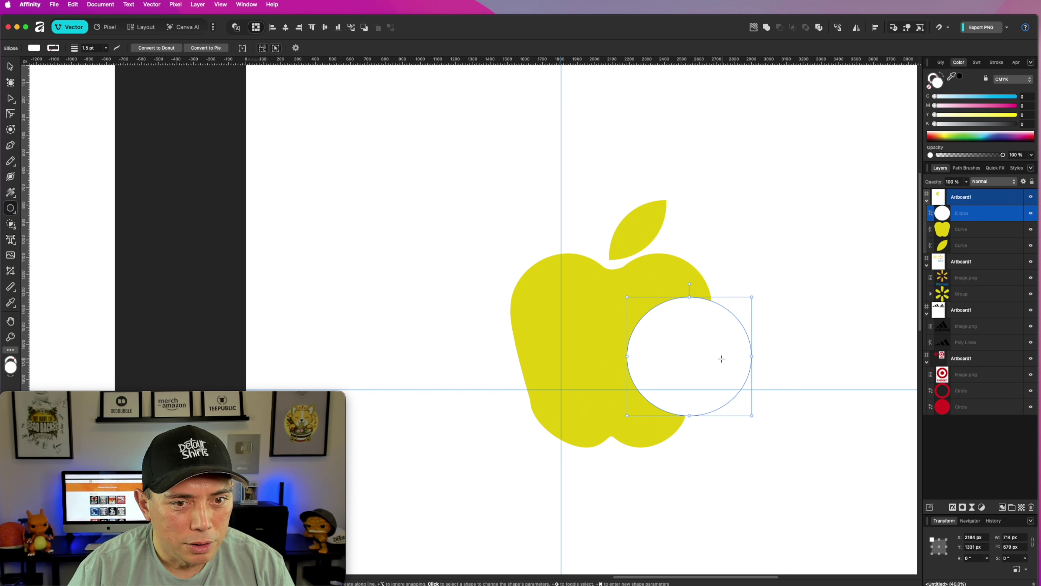
click(10, 66)
drag(696, 322, 687, 311)
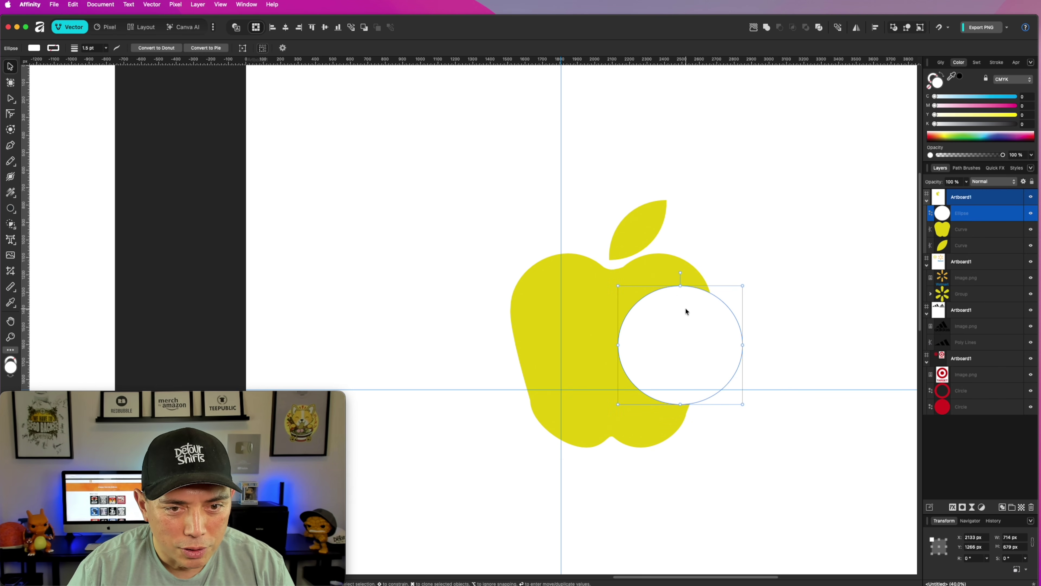
drag(743, 399, 761, 415)
mouse_move(690, 352)
mouse_down()
mouse_move(681, 347)
mouse_move(690, 350)
mouse_up()
drag(616, 281, 623, 284)
Resize the white ellipse from its upper and inner edges to about 765 × 713 px.
click(629, 240)
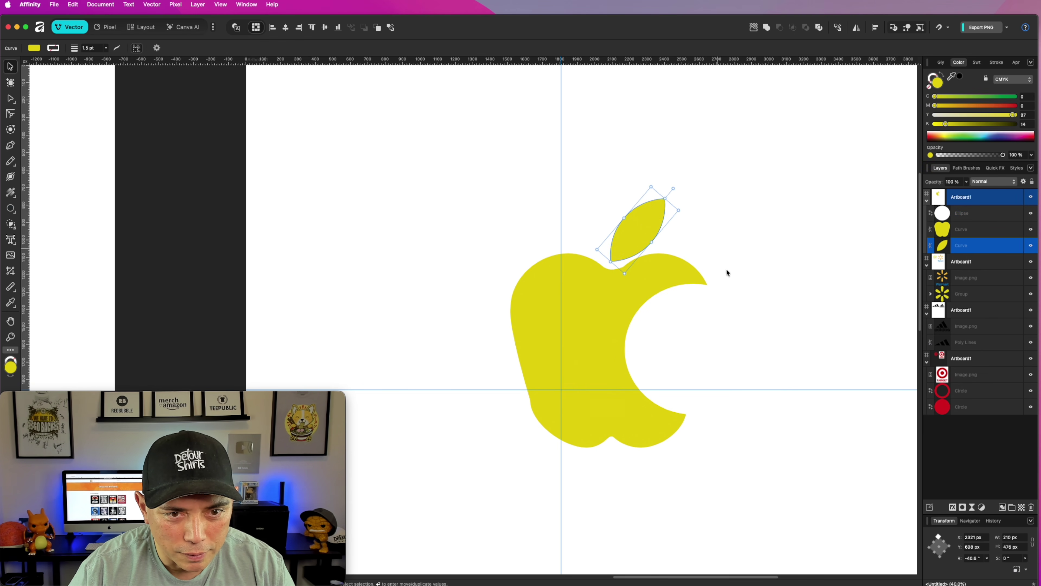
click(710, 328)
drag(693, 283, 693, 290)
drag(628, 351, 629, 350)
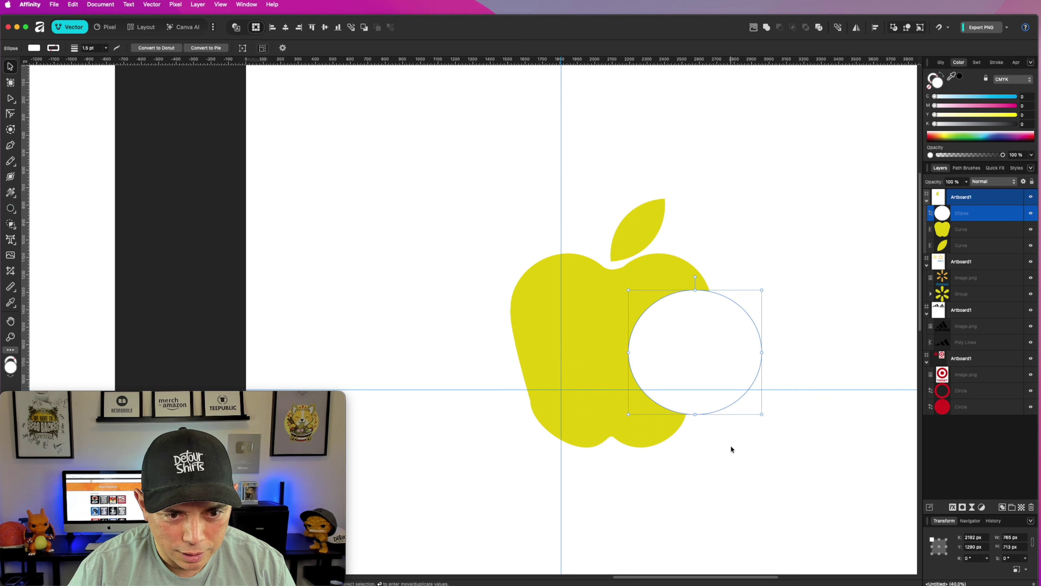
Shrink the white ellipse to about 726 × 678 px and shift it outward to make the apple's bite shallower.
click(728, 447)
click(655, 347)
drag(712, 373, 709, 363)
click(774, 461)
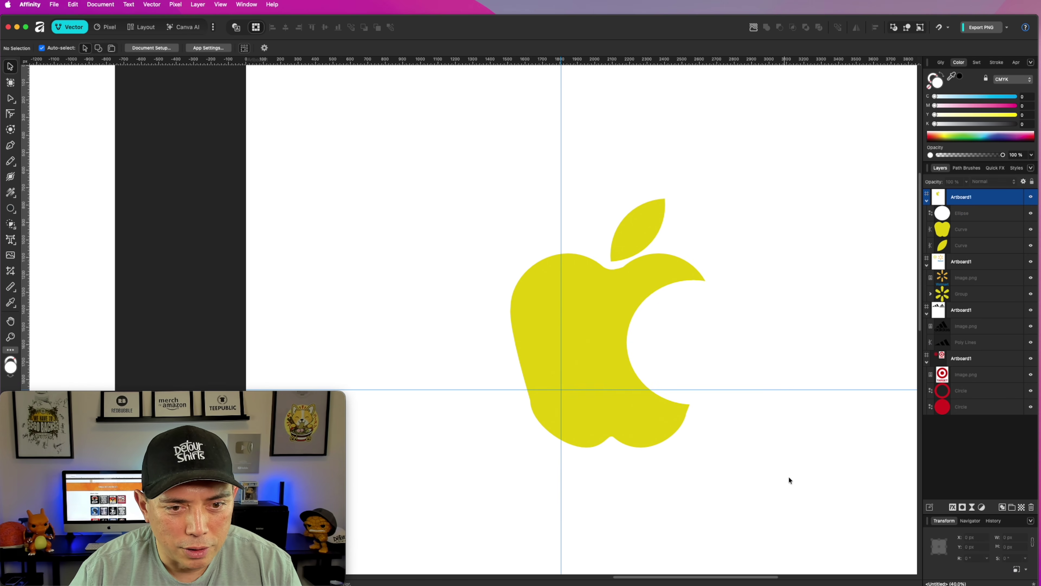
click(685, 319)
drag(693, 280, 693, 286)
drag(627, 345, 632, 344)
drag(713, 342, 705, 330)
click(782, 298)
click(663, 329)
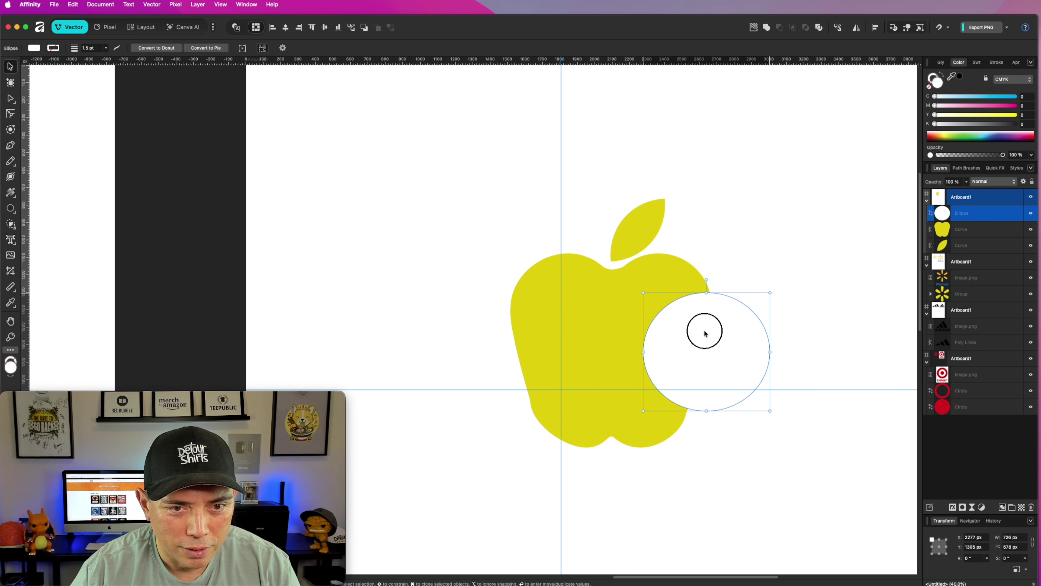
Trim the white ellipse's height to about 677 px and rotate it slightly counterclockwise.
click(781, 237)
click(680, 373)
mouse_move(708, 409)
mouse_down()
mouse_move(707, 396)
mouse_move(706, 410)
mouse_up()
click(773, 249)
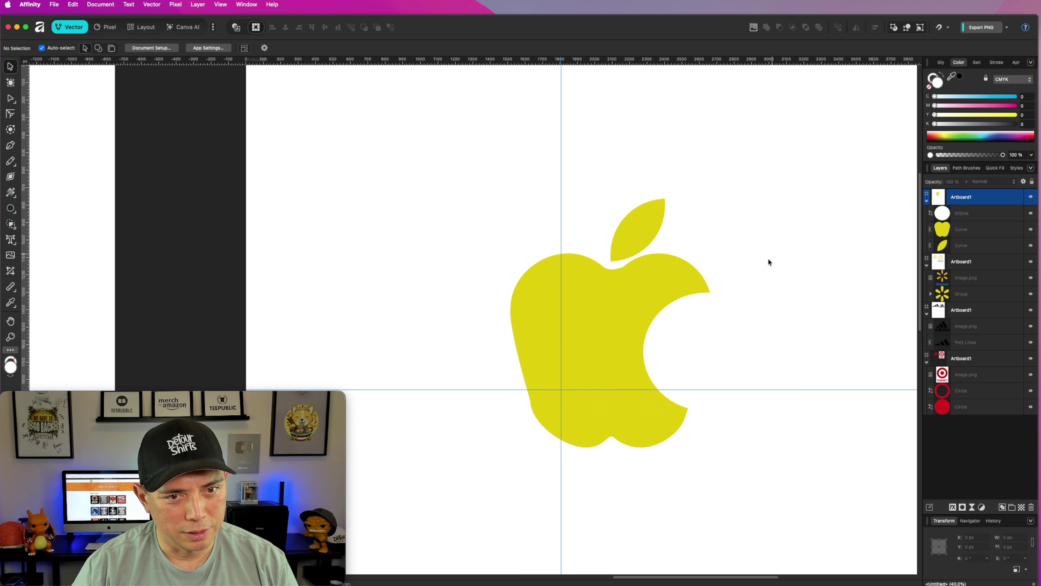
click(672, 325)
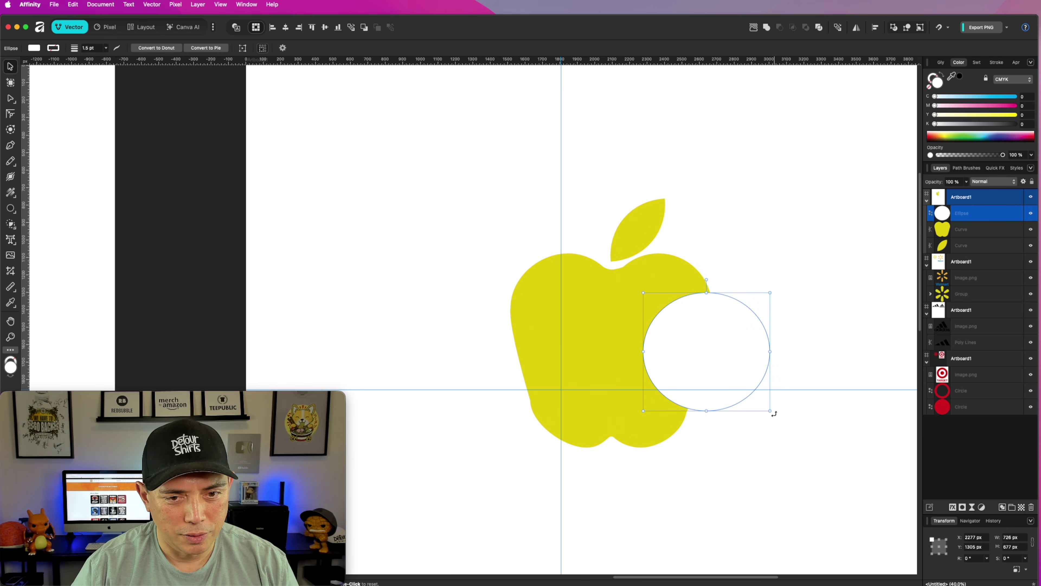
drag(776, 412, 784, 386)
click(789, 282)
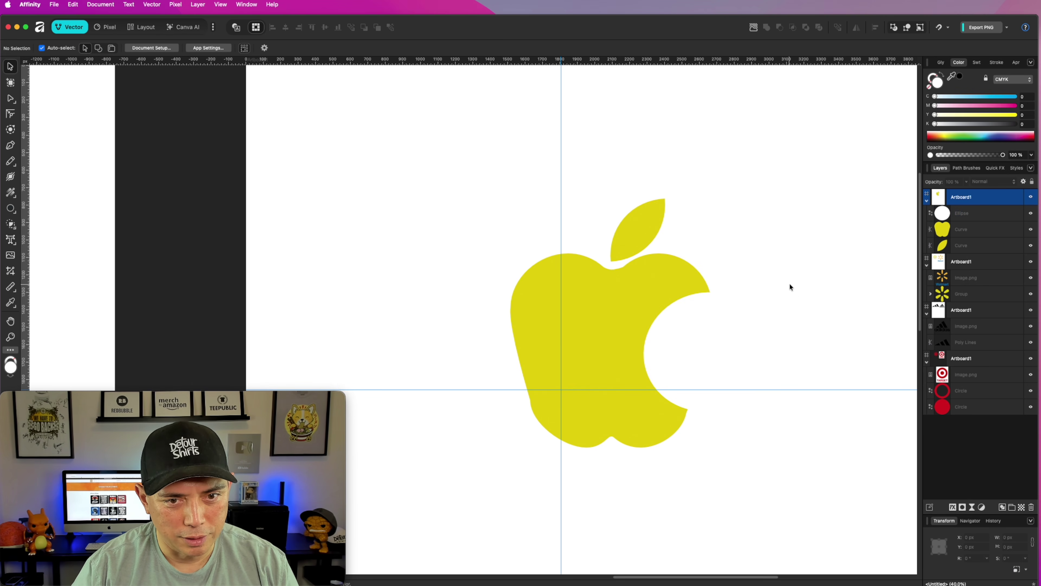
Nudge the leaf slightly down and to the left, closer to the apple's top dip.
click(648, 214)
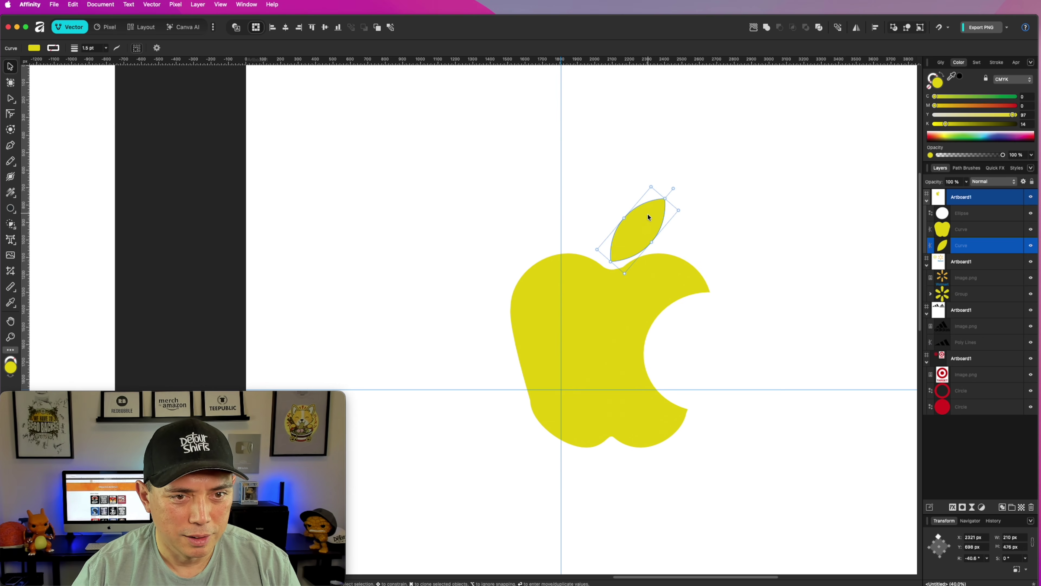
drag(643, 230, 641, 231)
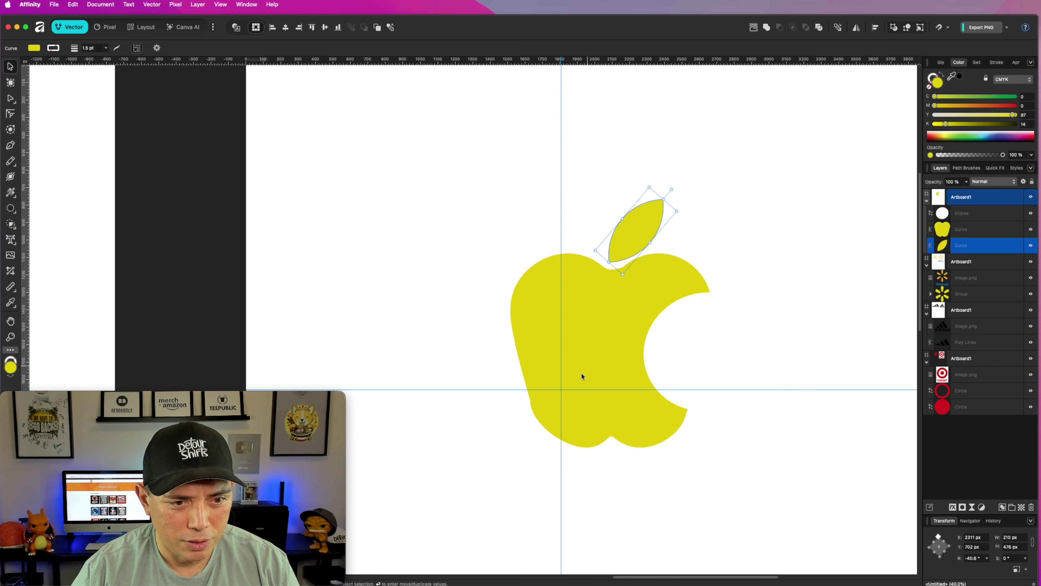
click(774, 342)
Subtract the white ellipse from the apple body to cut out the bite.
scroll(778, 411, down, 5)
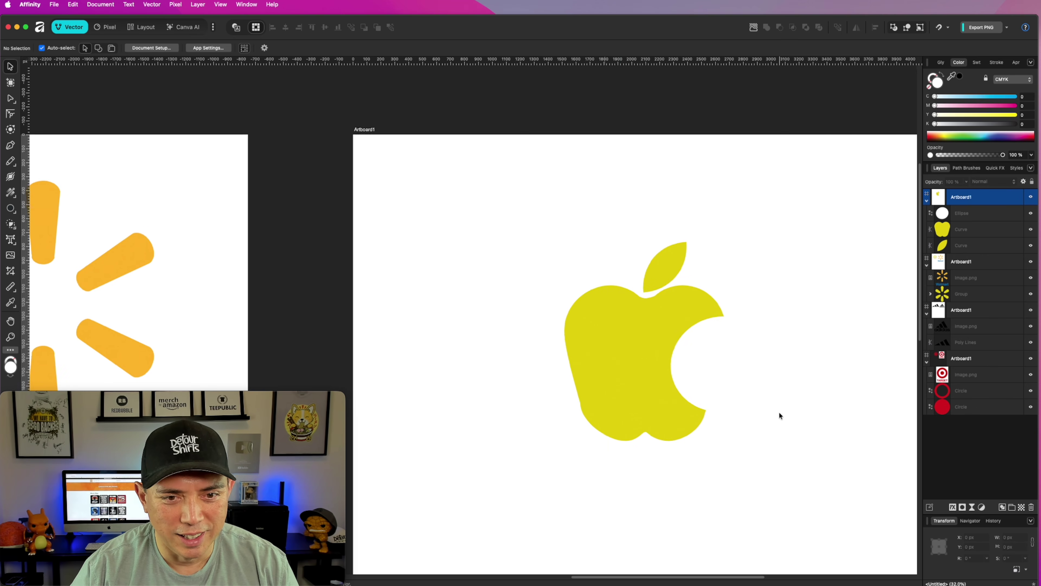
drag(548, 231, 820, 519)
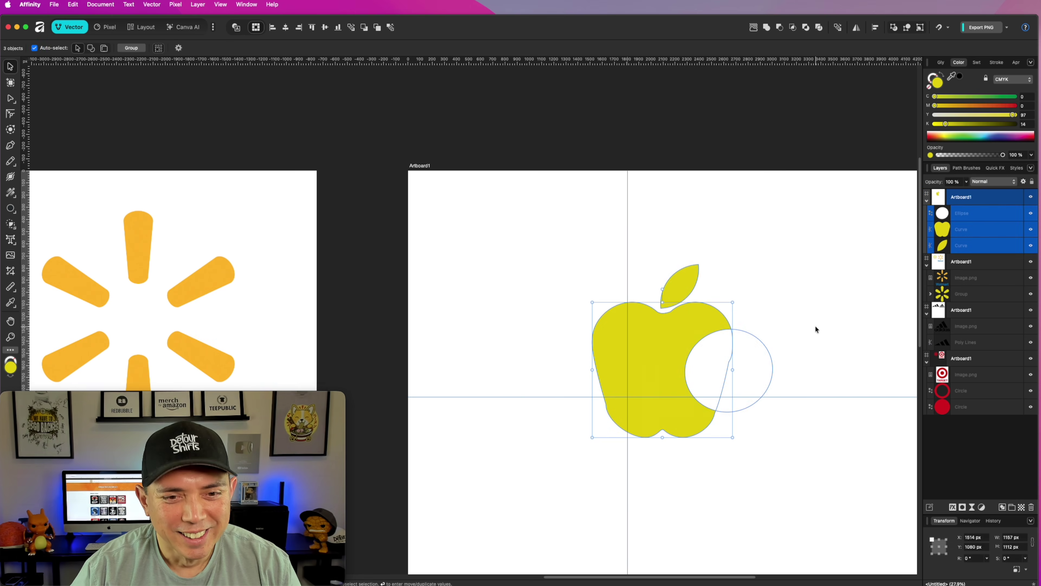
click(810, 233)
click(690, 330)
shift+click(751, 367)
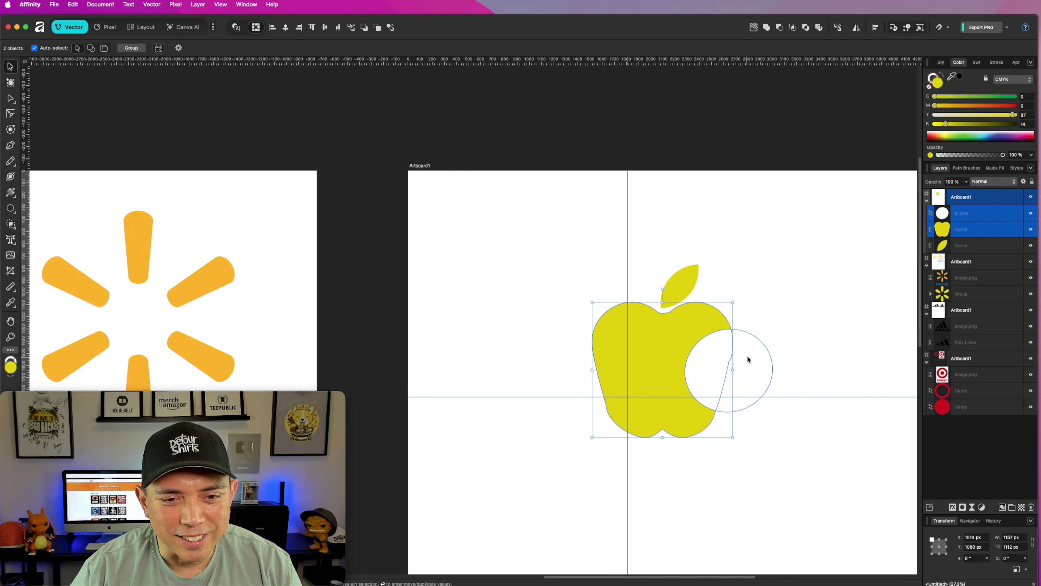
click(779, 27)
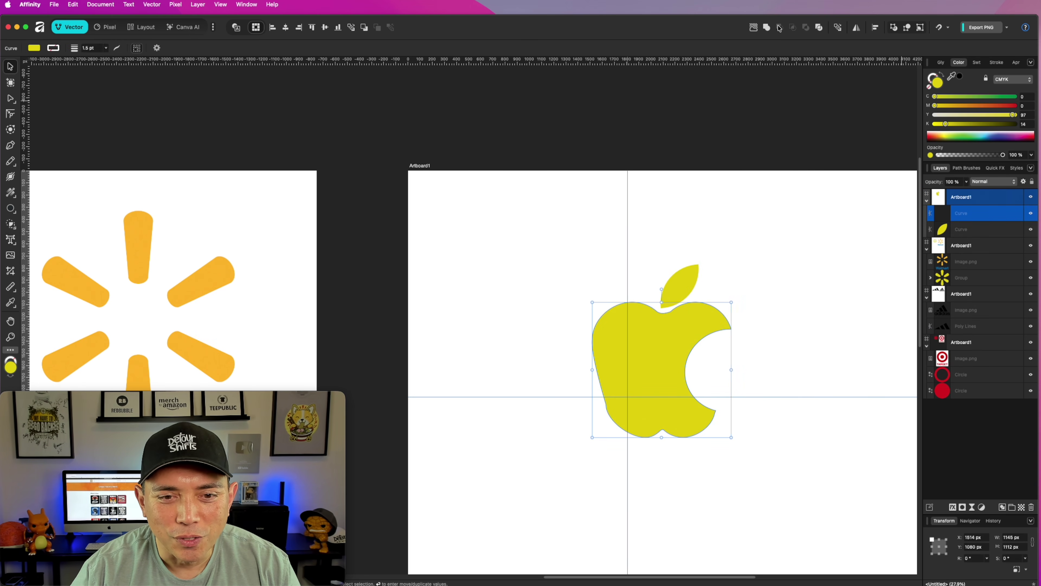
click(810, 239)
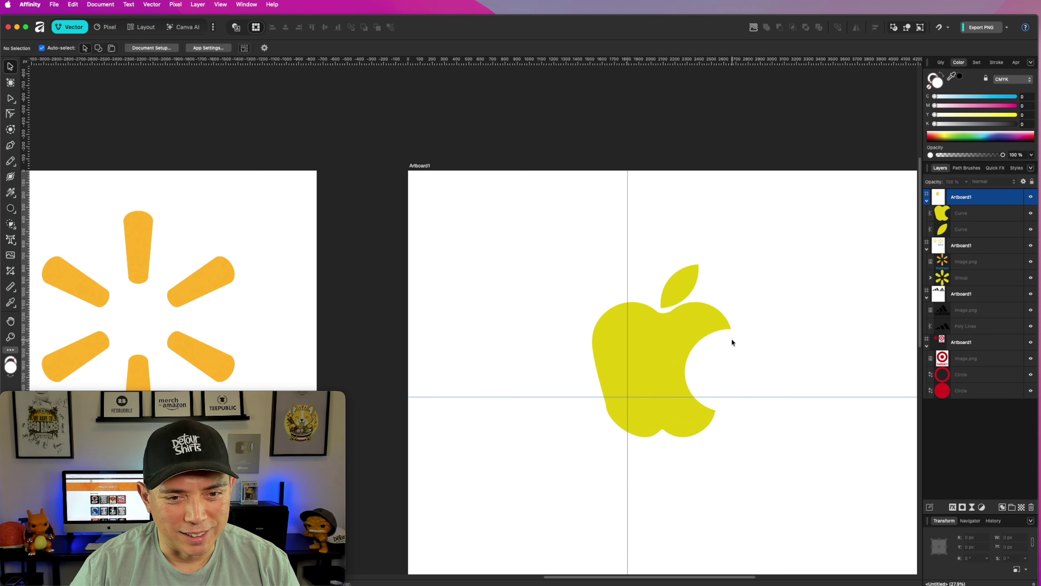
Reshape the bite's upper tip by moving its corner node slightly down and adjusting the curve beside it.
scroll(650, 288, up, 2)
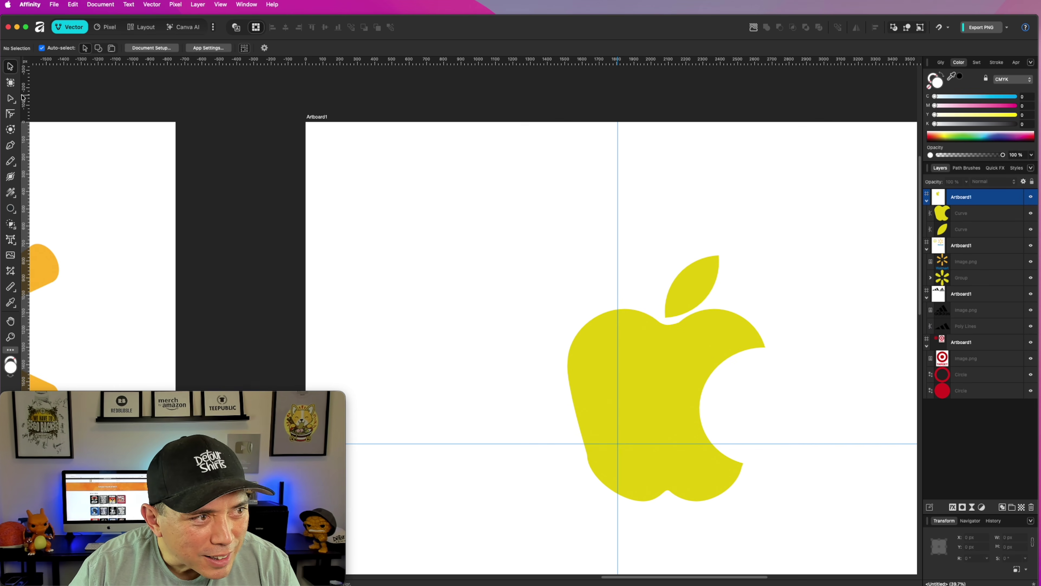
click(10, 99)
click(690, 333)
click(678, 322)
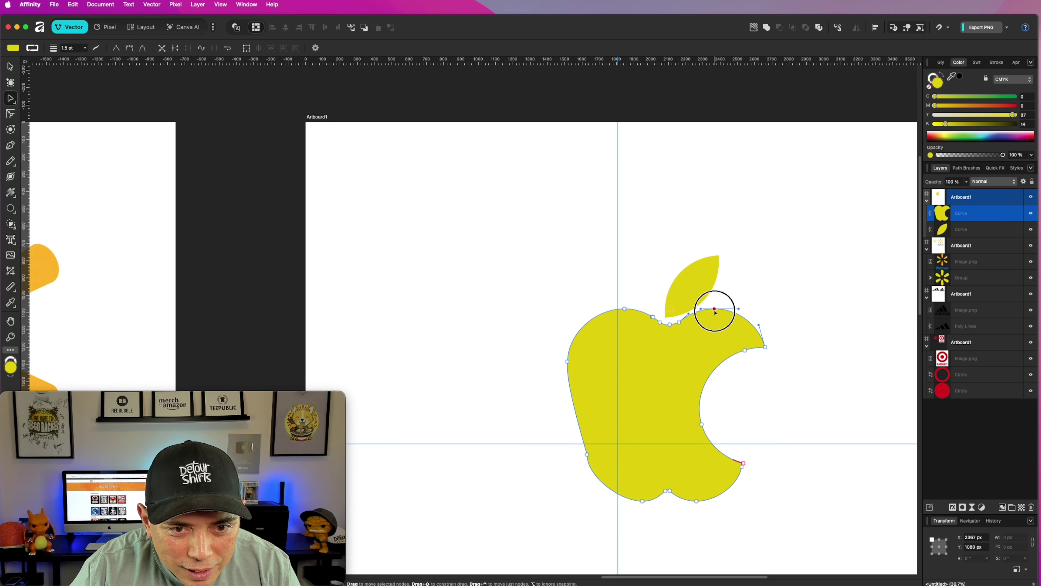
click(744, 350)
mouse_move(745, 350)
mouse_down()
mouse_move(733, 347)
mouse_move(759, 355)
mouse_up()
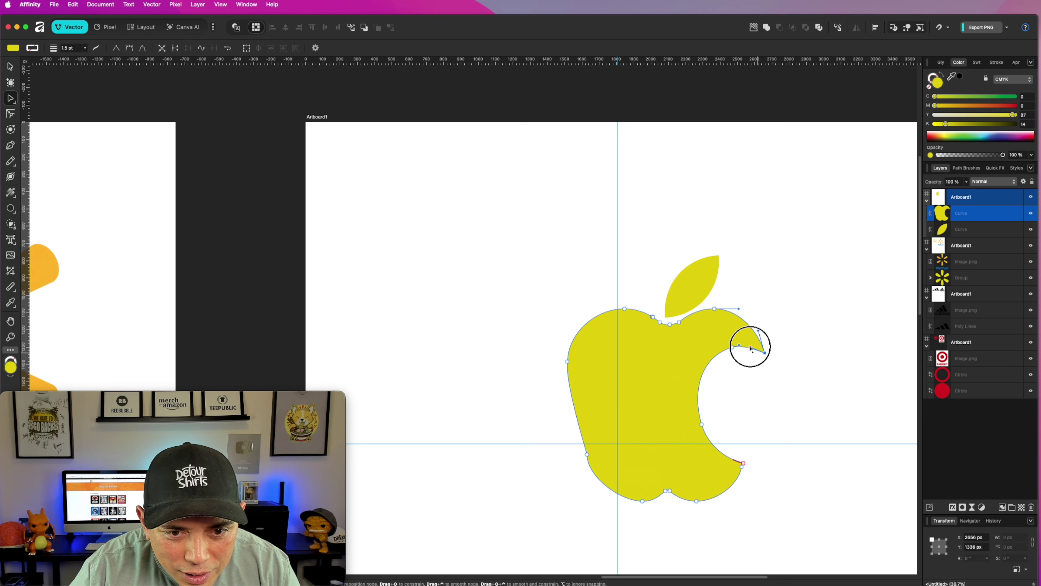
click(776, 414)
Move the bite's lower tip node slightly up and outward.
click(742, 464)
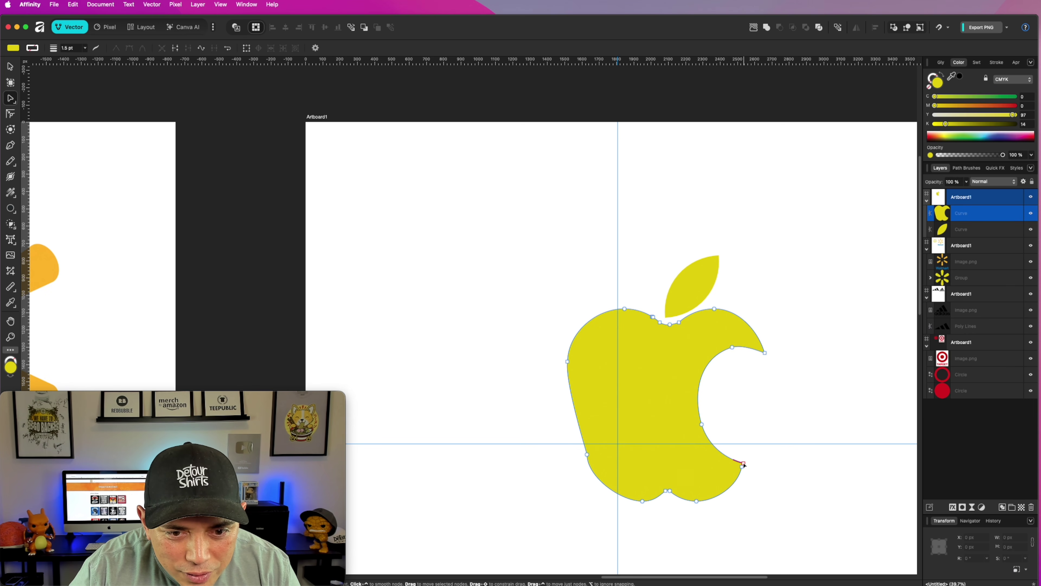
click(747, 456)
click(741, 468)
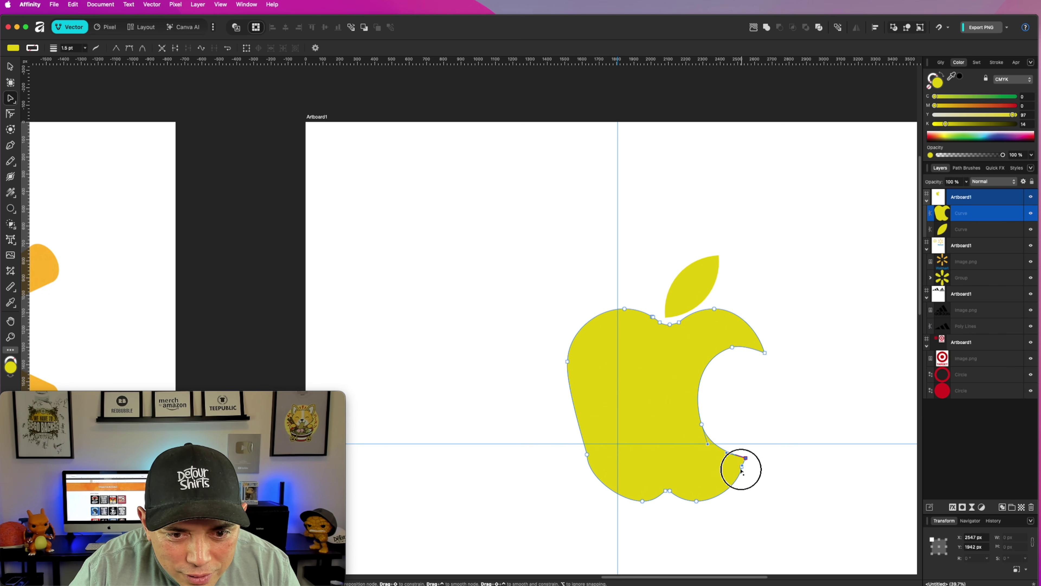
click(780, 438)
scroll(788, 423, down, 2)
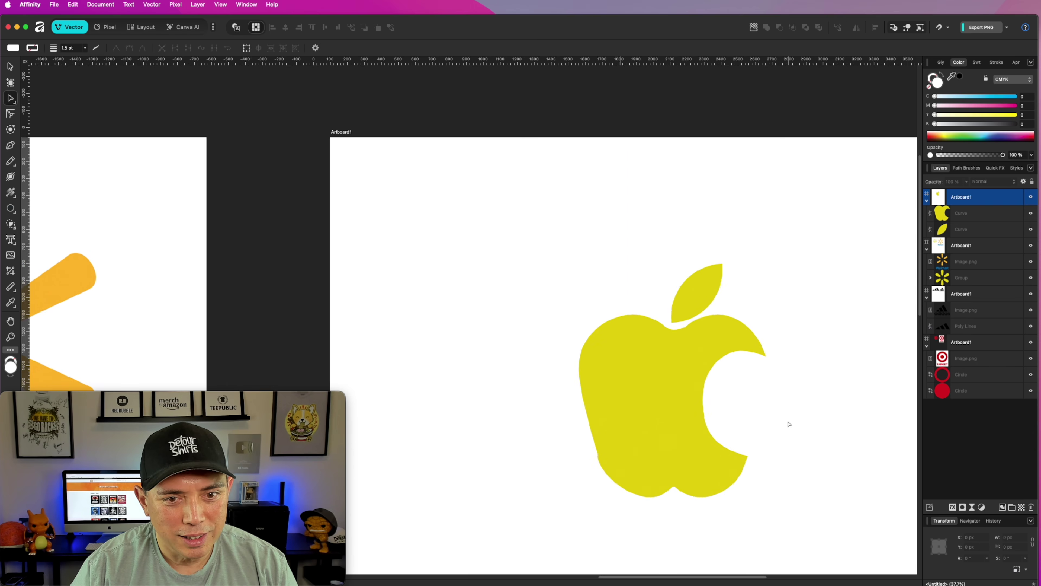
Pull the bite's upper tip node slightly inward and up.
click(766, 357)
click(761, 354)
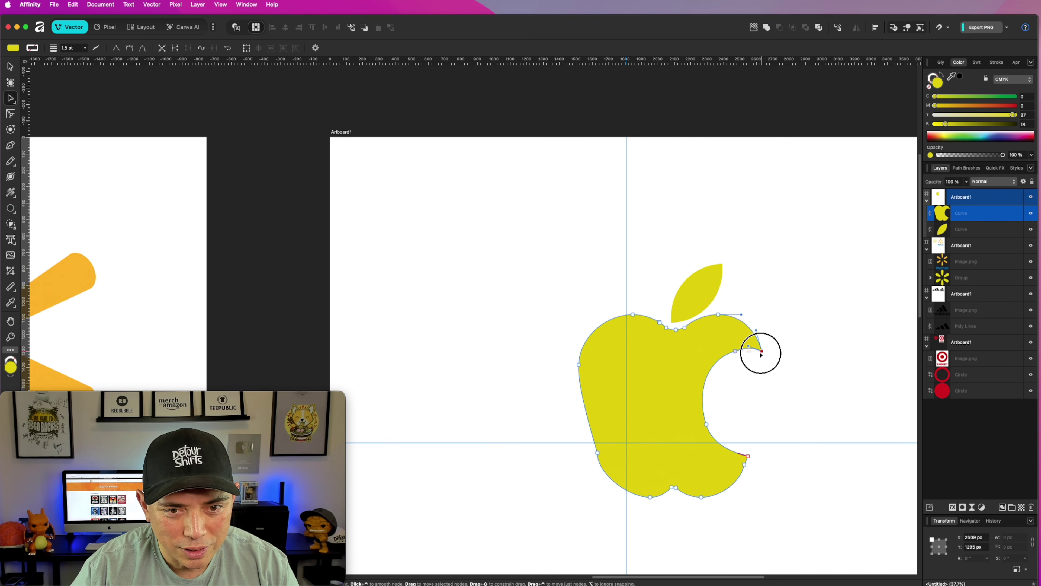
click(777, 346)
scroll(775, 357, down, 3)
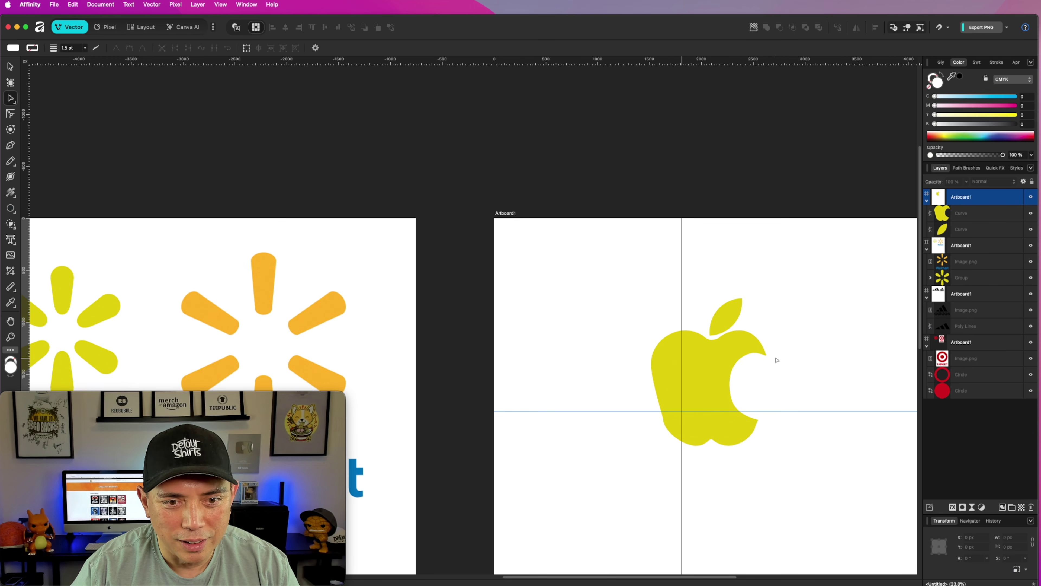
Move the apple and leaf together to the upper-left area of the artboard.
key(v)
drag(641, 278, 804, 491)
drag(716, 400, 592, 333)
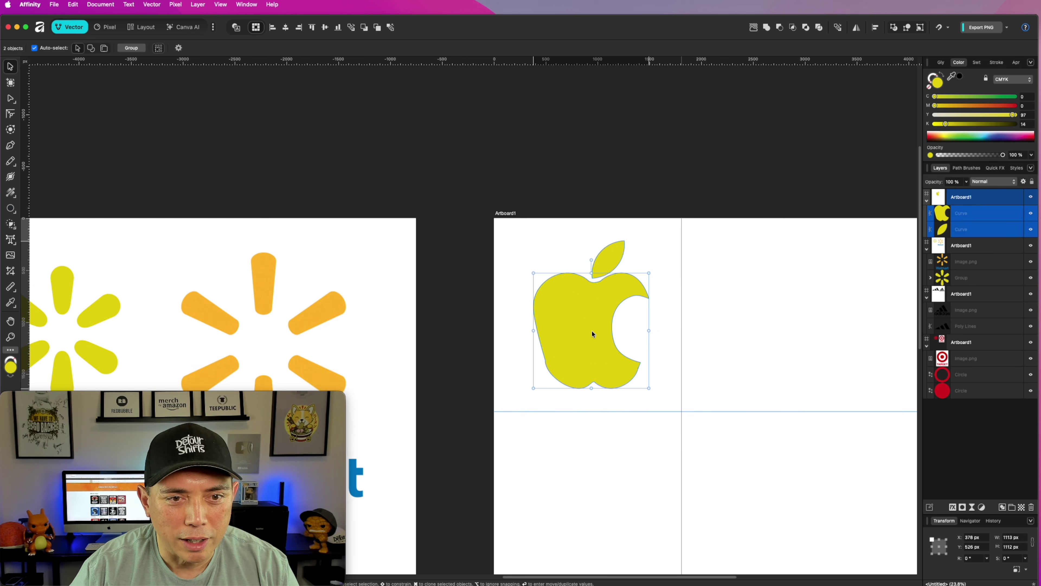
Fill the apple and leaf with black using CMYK values 100, 99, 100 and 100.
click(1016, 124)
click(1015, 106)
click(1015, 114)
click(1016, 96)
click(783, 358)
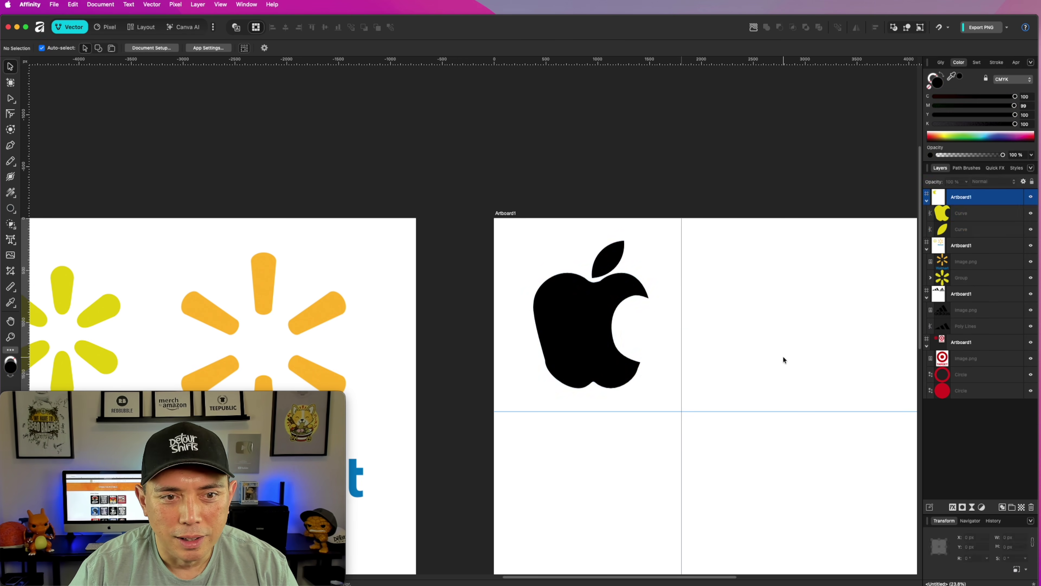
Paste the Apple reference logo image and position it beside the recreated apple in the artboard's upper right.
scroll(786, 426, down, 3)
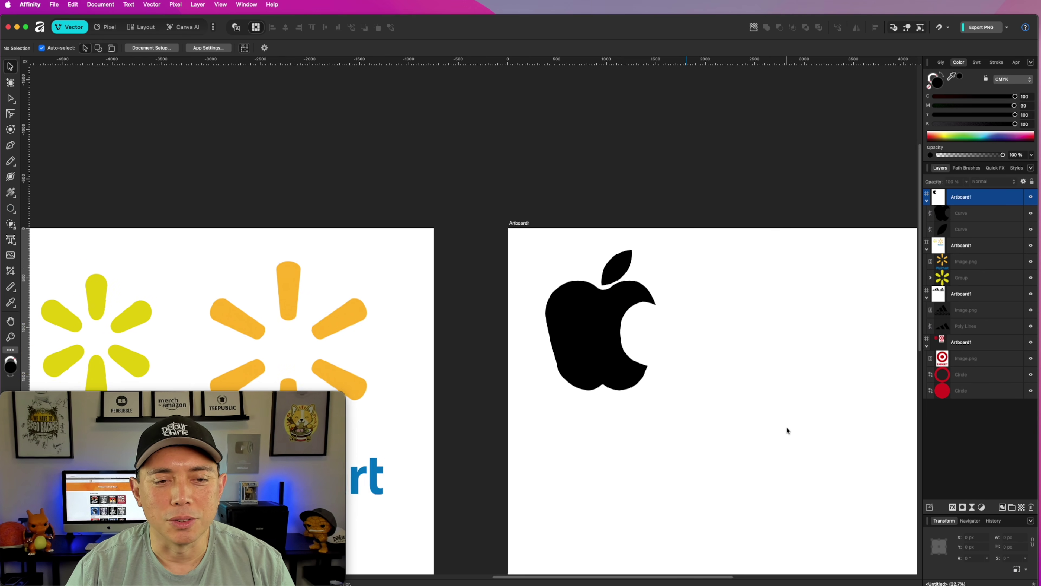
click(725, 178)
drag(726, 178, 650, 158)
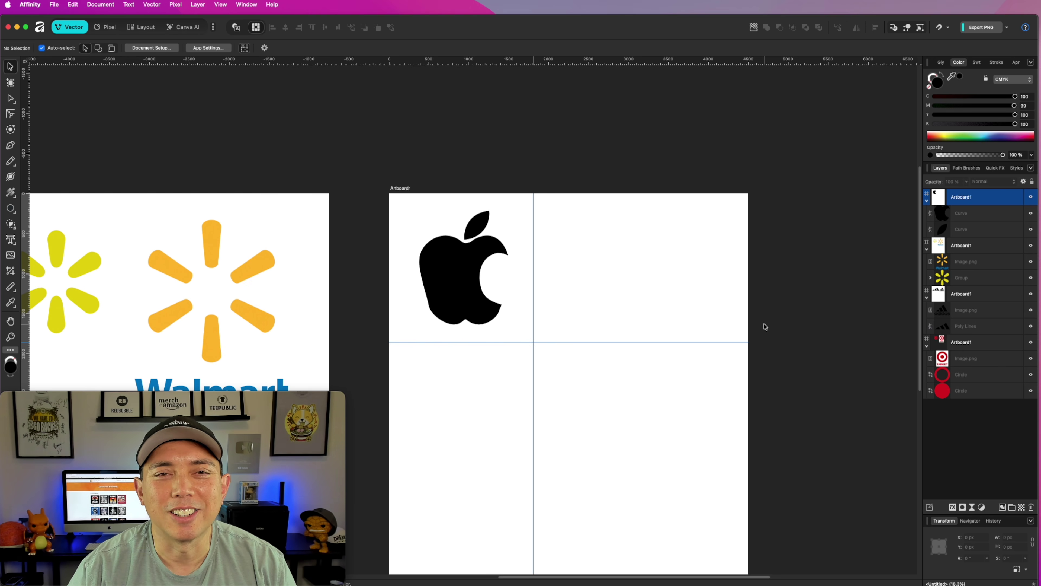
key(super+v)
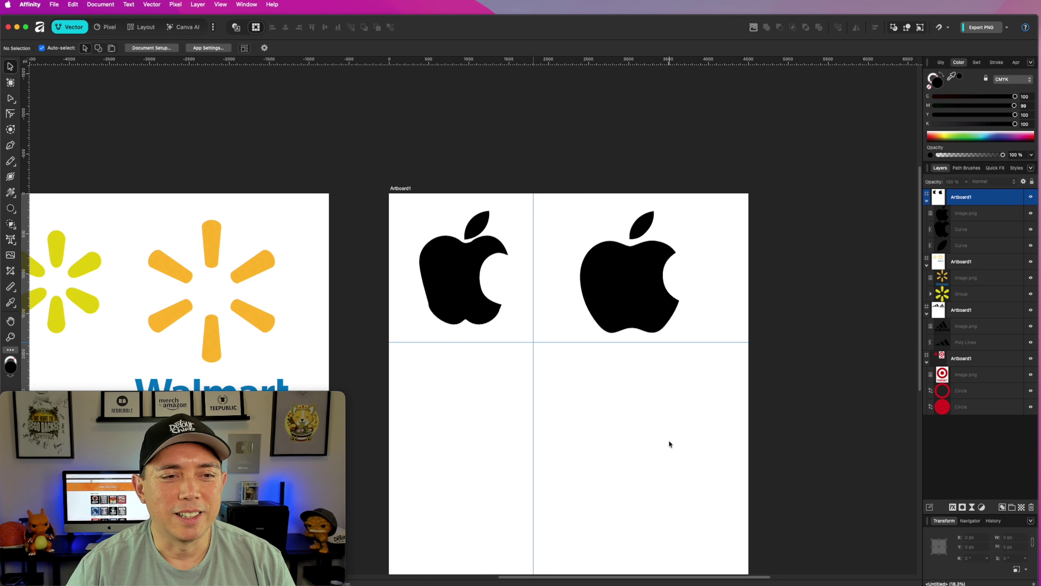
drag(644, 295, 653, 299)
click(532, 375)
Examine the Apple, Walmart, Adidas and Target artboards, comparing each recreated graphic with its reference logo.
scroll(508, 343, up, 2)
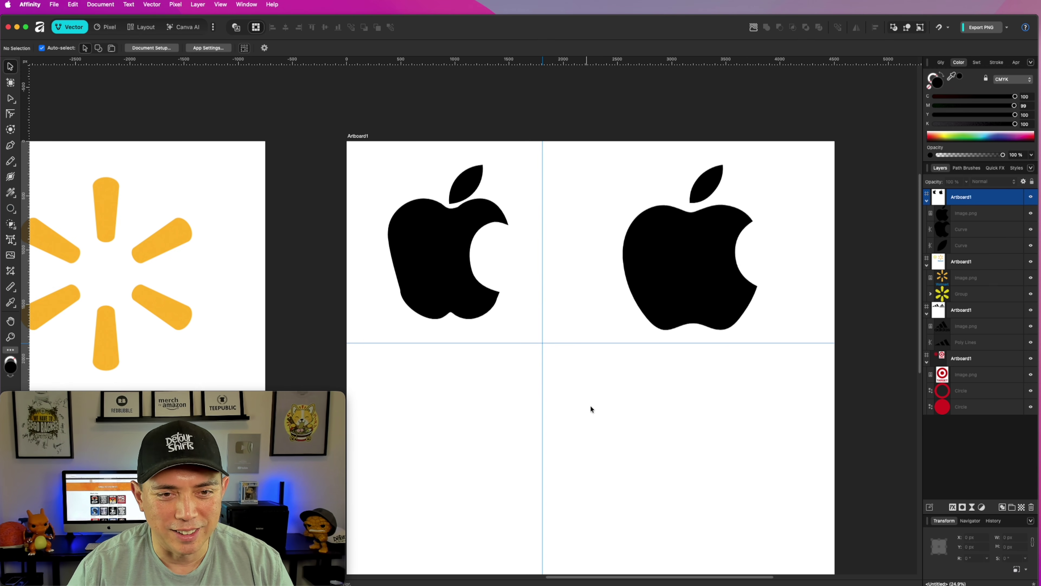
scroll(594, 422, down, 5)
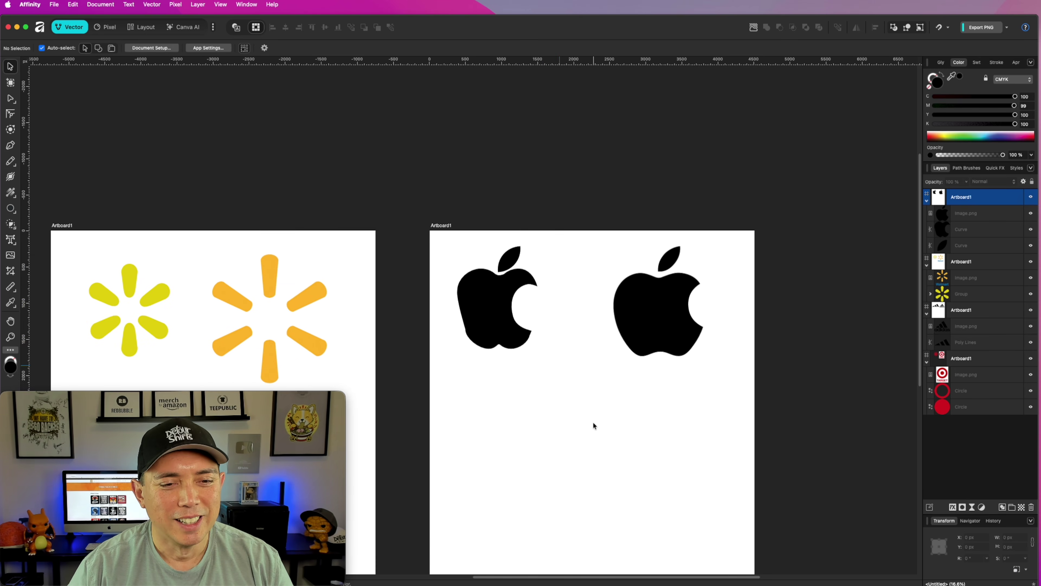
scroll(594, 424, down, 3)
drag(443, 226, 588, 151)
drag(451, 167, 443, 117)
drag(410, 160, 539, 172)
drag(301, 197, 505, 184)
mouse_move(345, 201)
mouse_down()
mouse_move(481, 202)
mouse_move(331, 193)
mouse_up()
drag(626, 208, 410, 208)
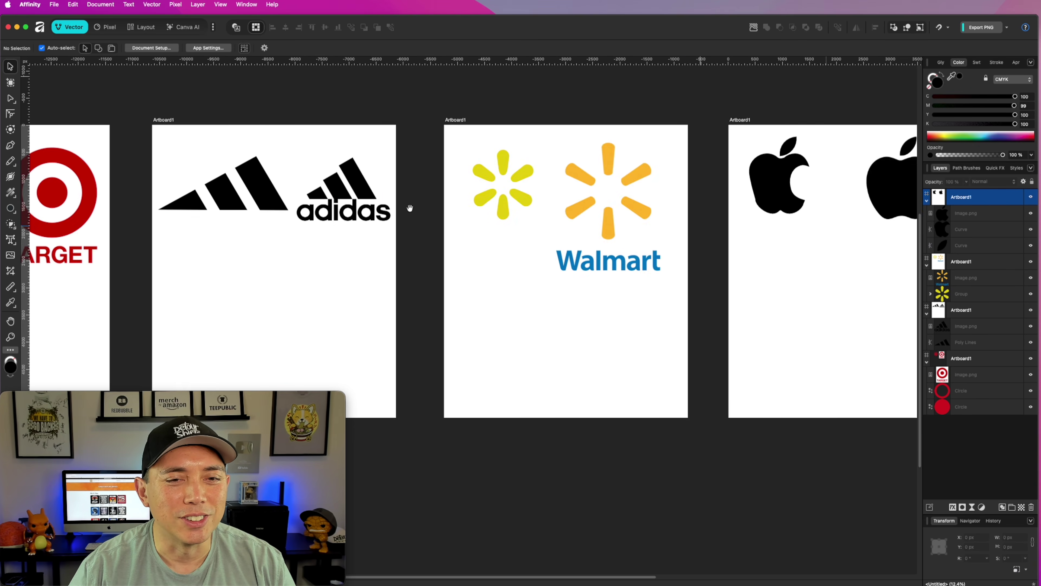
scroll(519, 219, right, 5)
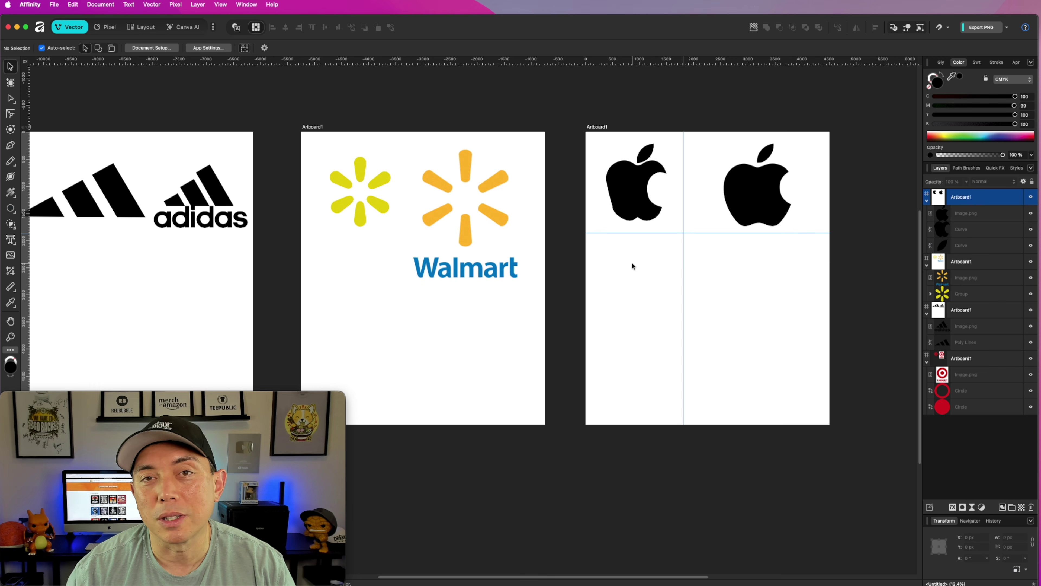
scroll(662, 270, up, 3)
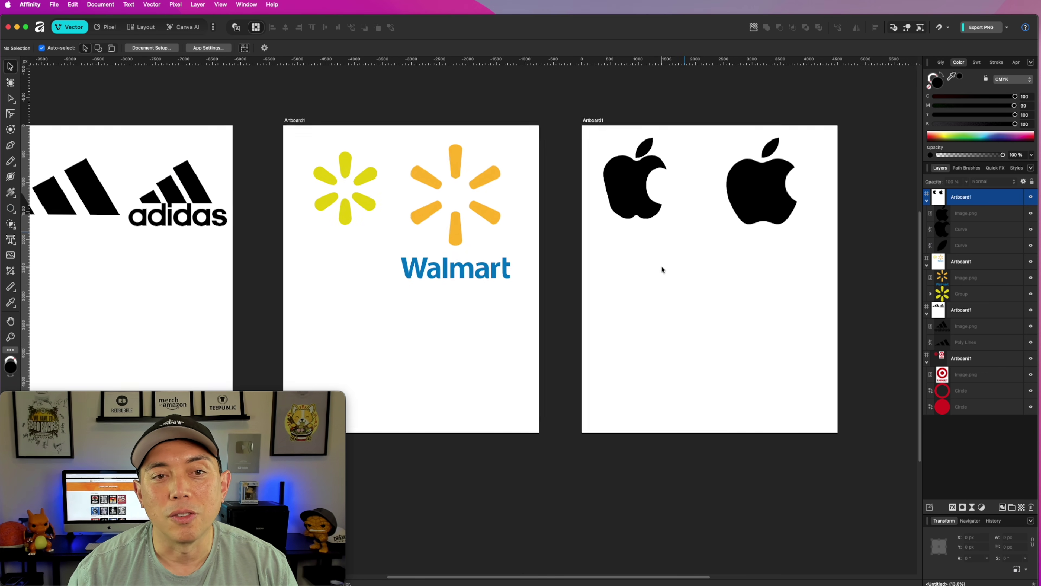
scroll(662, 270, up, 2)
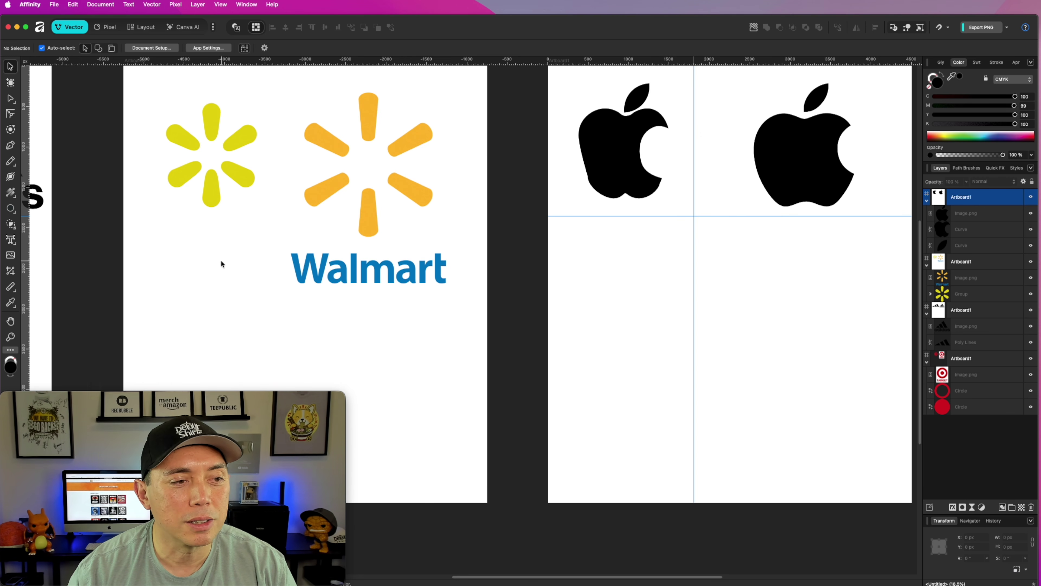
scroll(221, 264, left, 15)
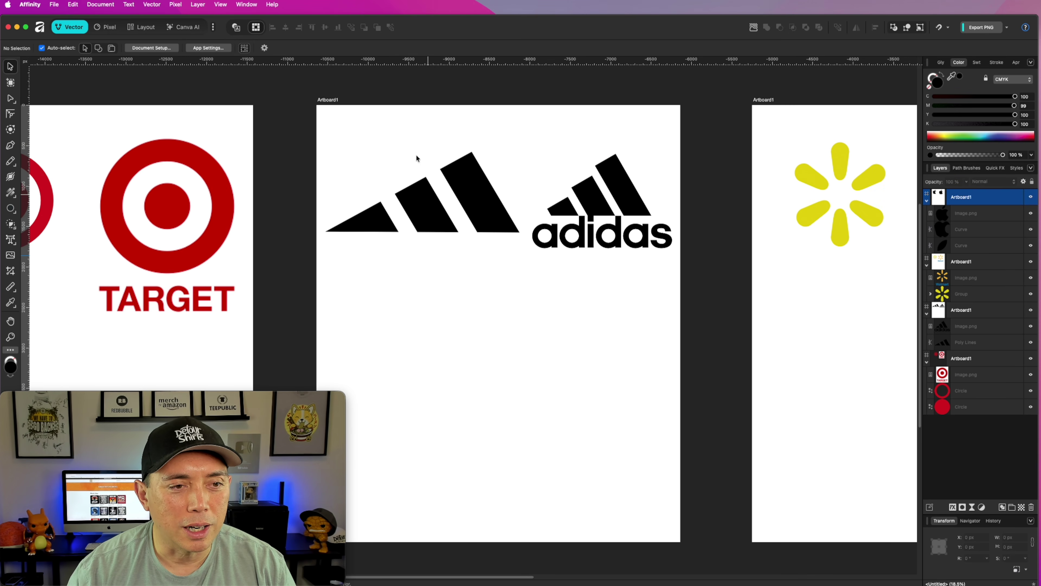
scroll(631, 300, left, 5)
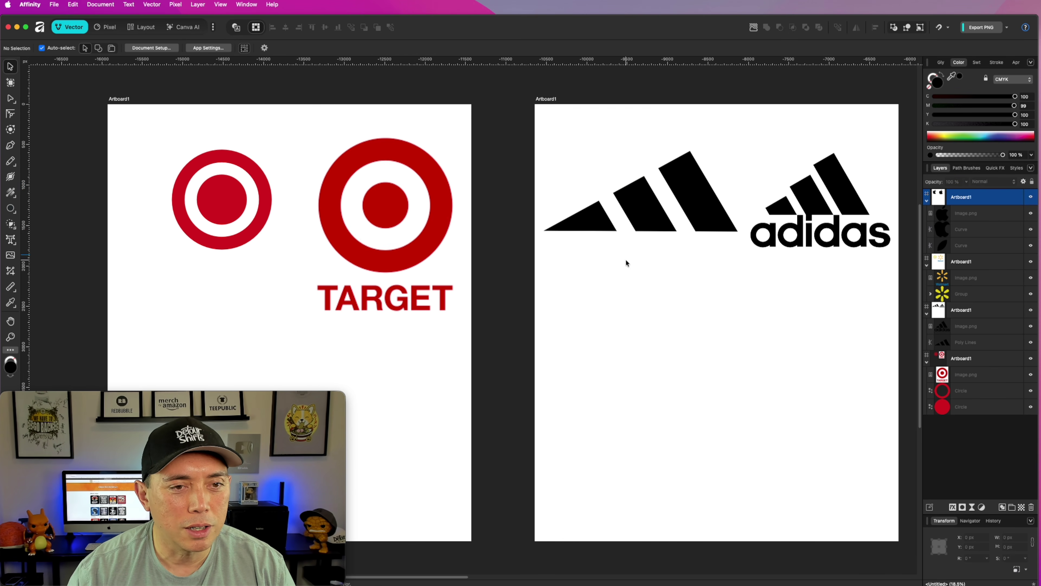
scroll(626, 263, right, 5)
scroll(546, 288, down, 1)
scroll(547, 288, down, 2)
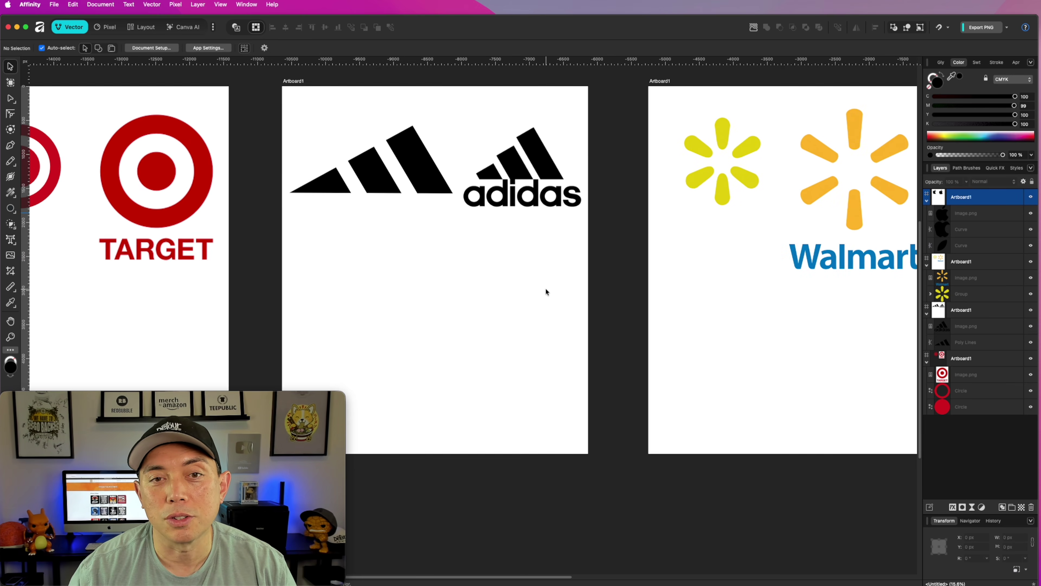
scroll(546, 288, down, 2)
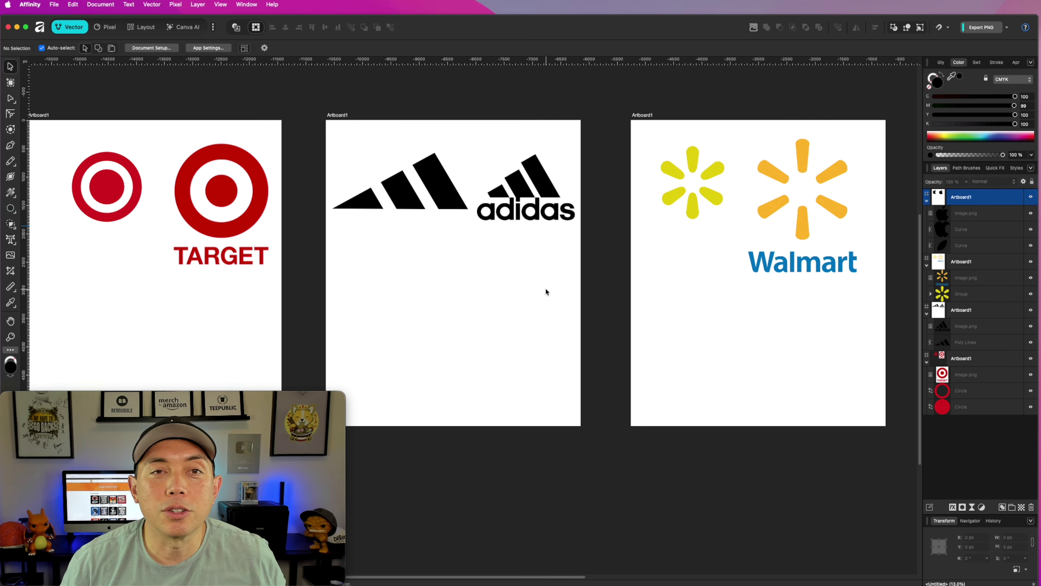